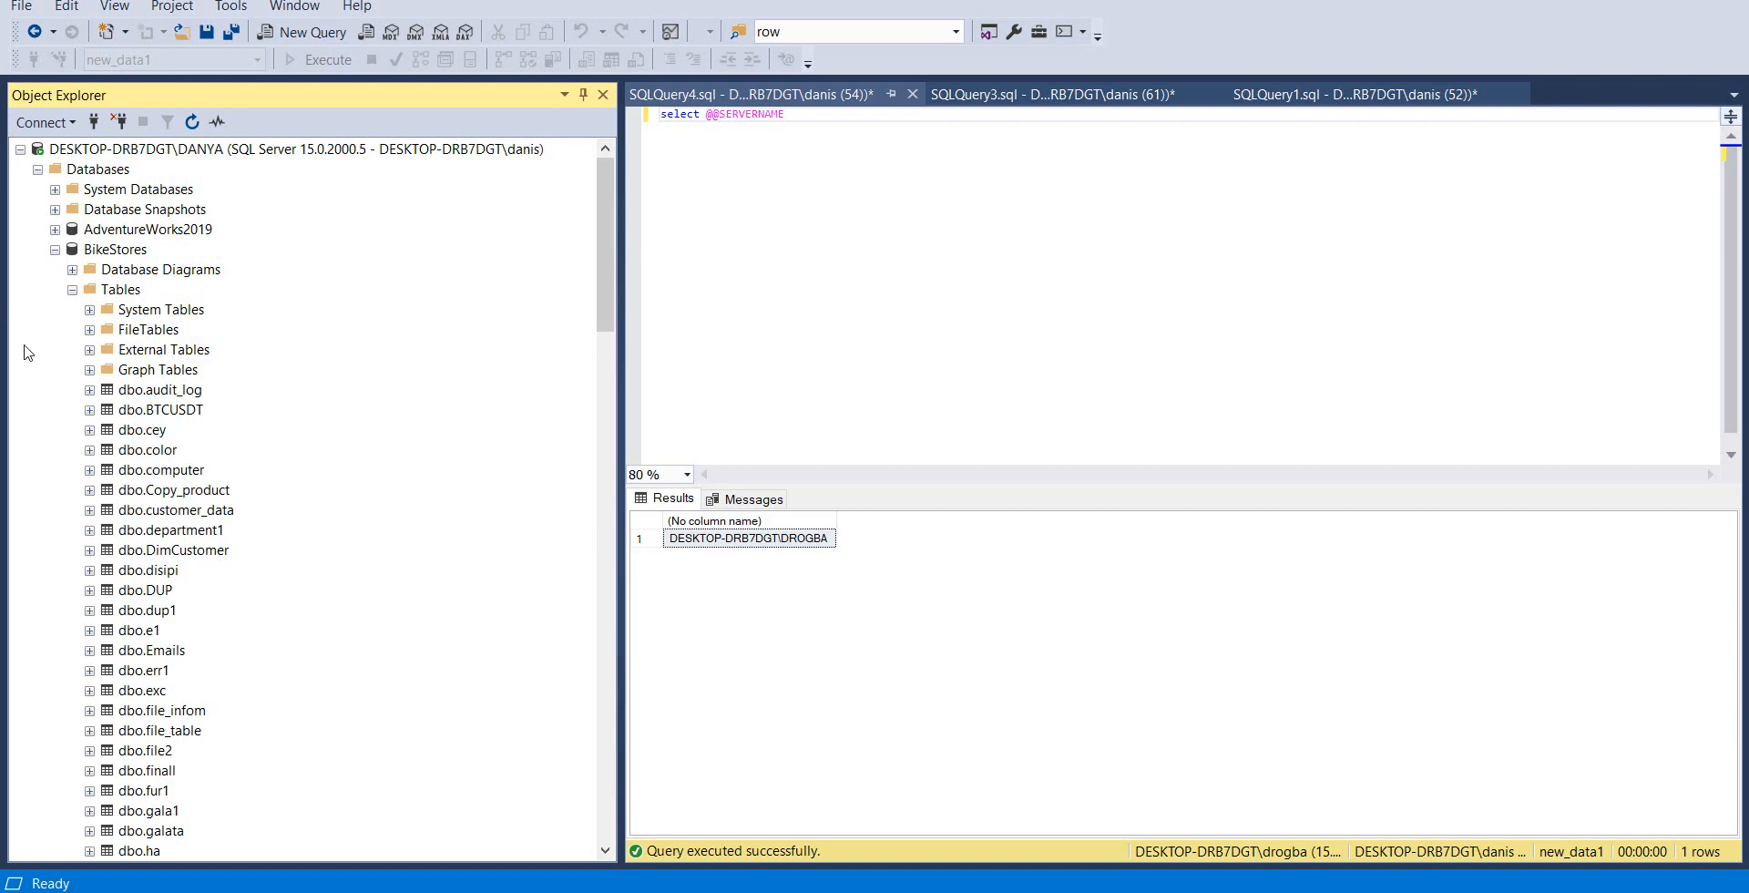
Browse the databases on the DESKTOP-DRB7DGT\drogba server and list the tables of the store4 database
{"action": "scroll", "coordinate": [265, 417], "scroll_direction": "down", "scroll_amount": 13}
{"action": "scroll", "coordinate": [255, 453], "scroll_direction": "down", "scroll_amount": 19}
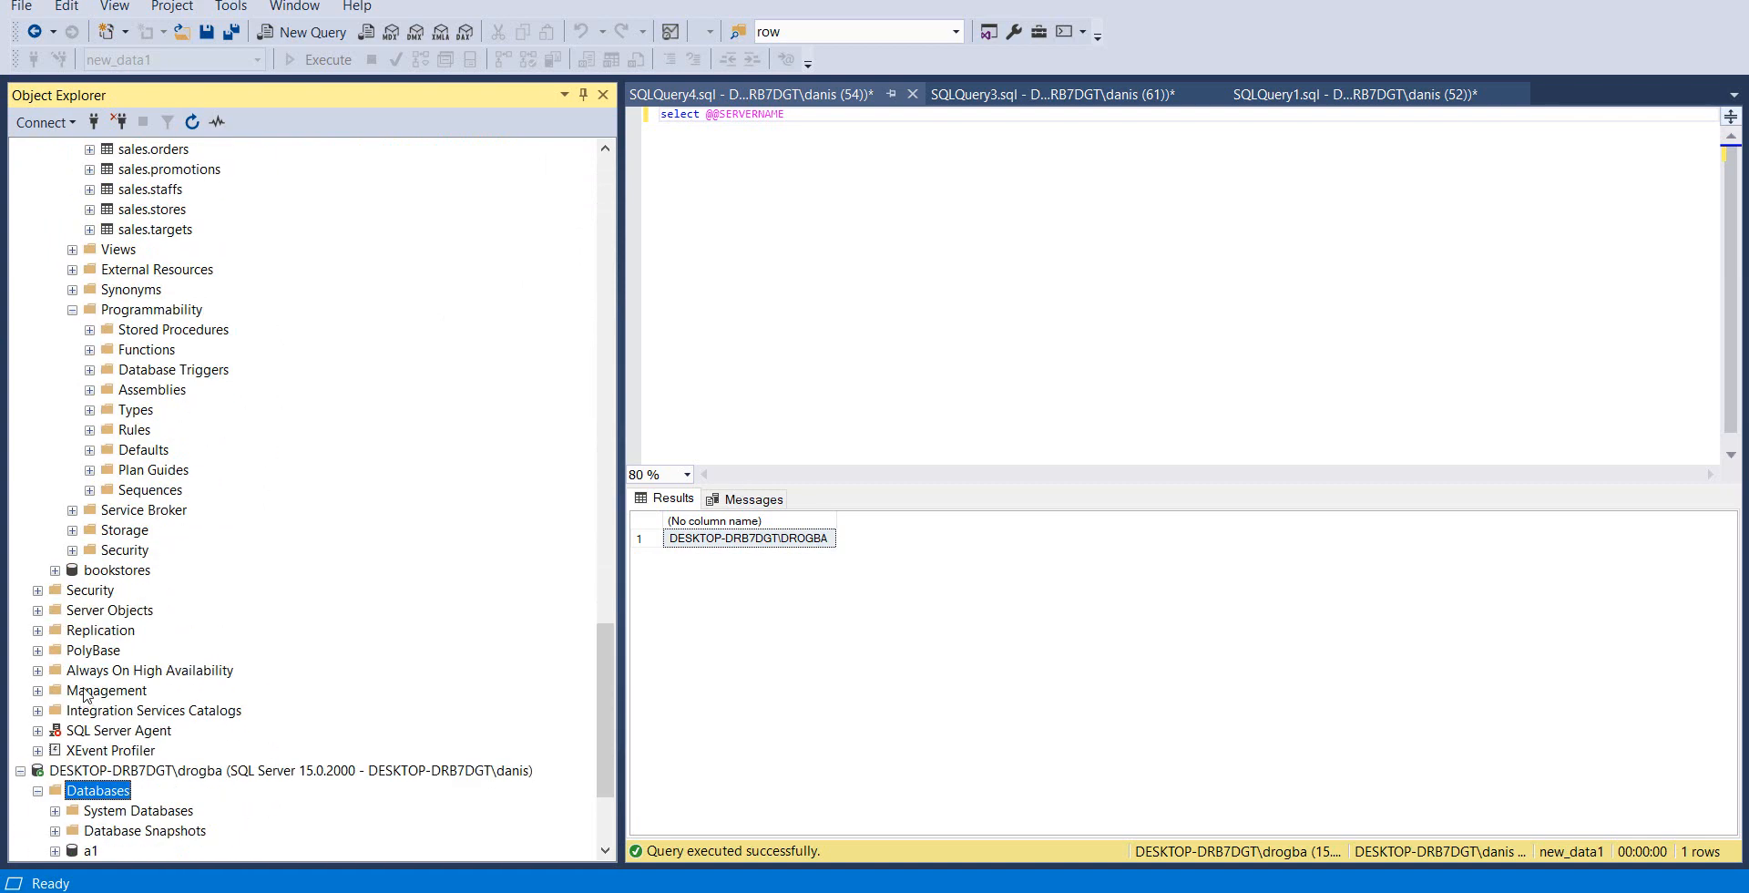
{"action": "scroll", "coordinate": [85, 695], "scroll_direction": "down", "scroll_amount": 3}
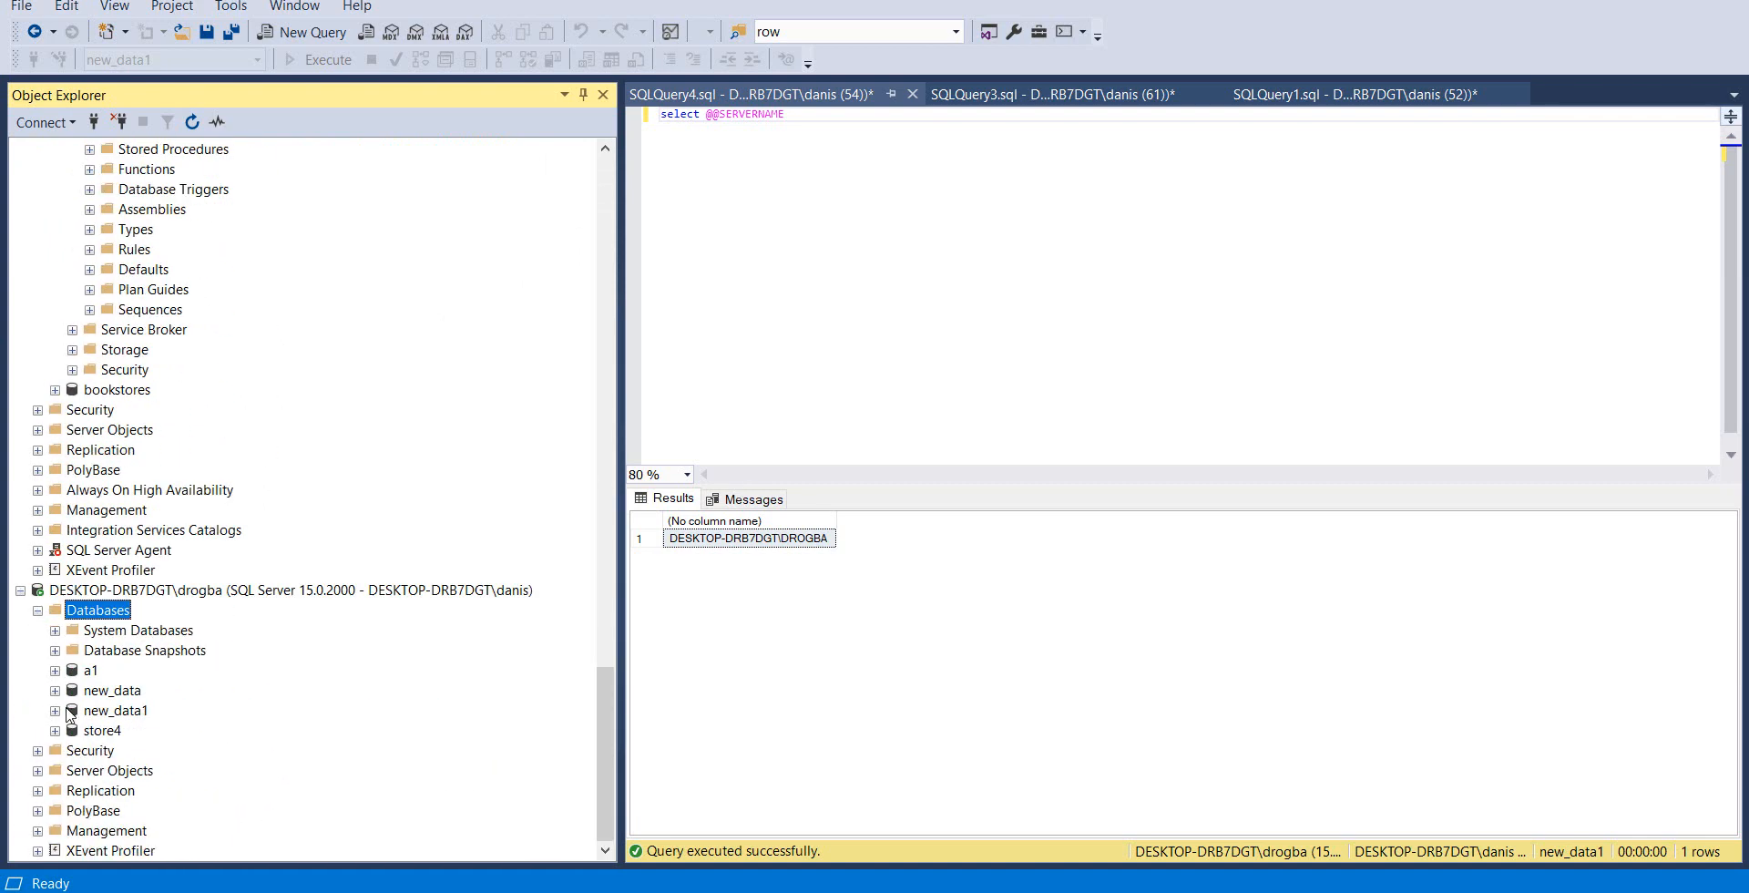
{"action": "left_click", "coordinate": [56, 691]}
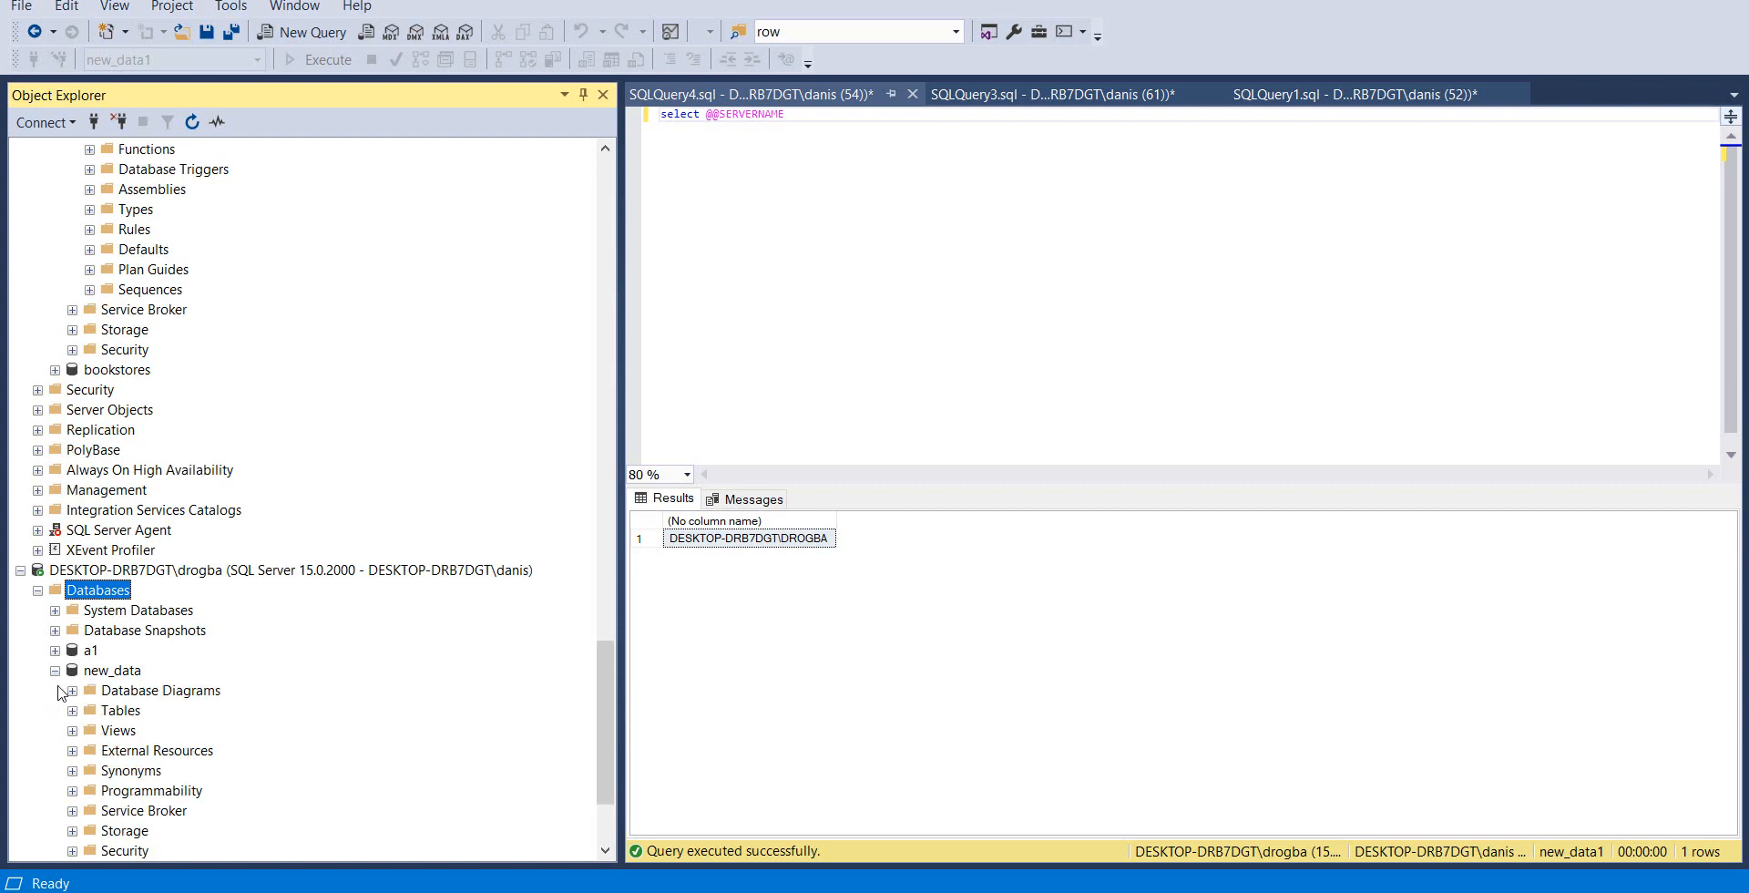
{"action": "left_click", "coordinate": [56, 676]}
{"action": "left_click", "coordinate": [55, 730]}
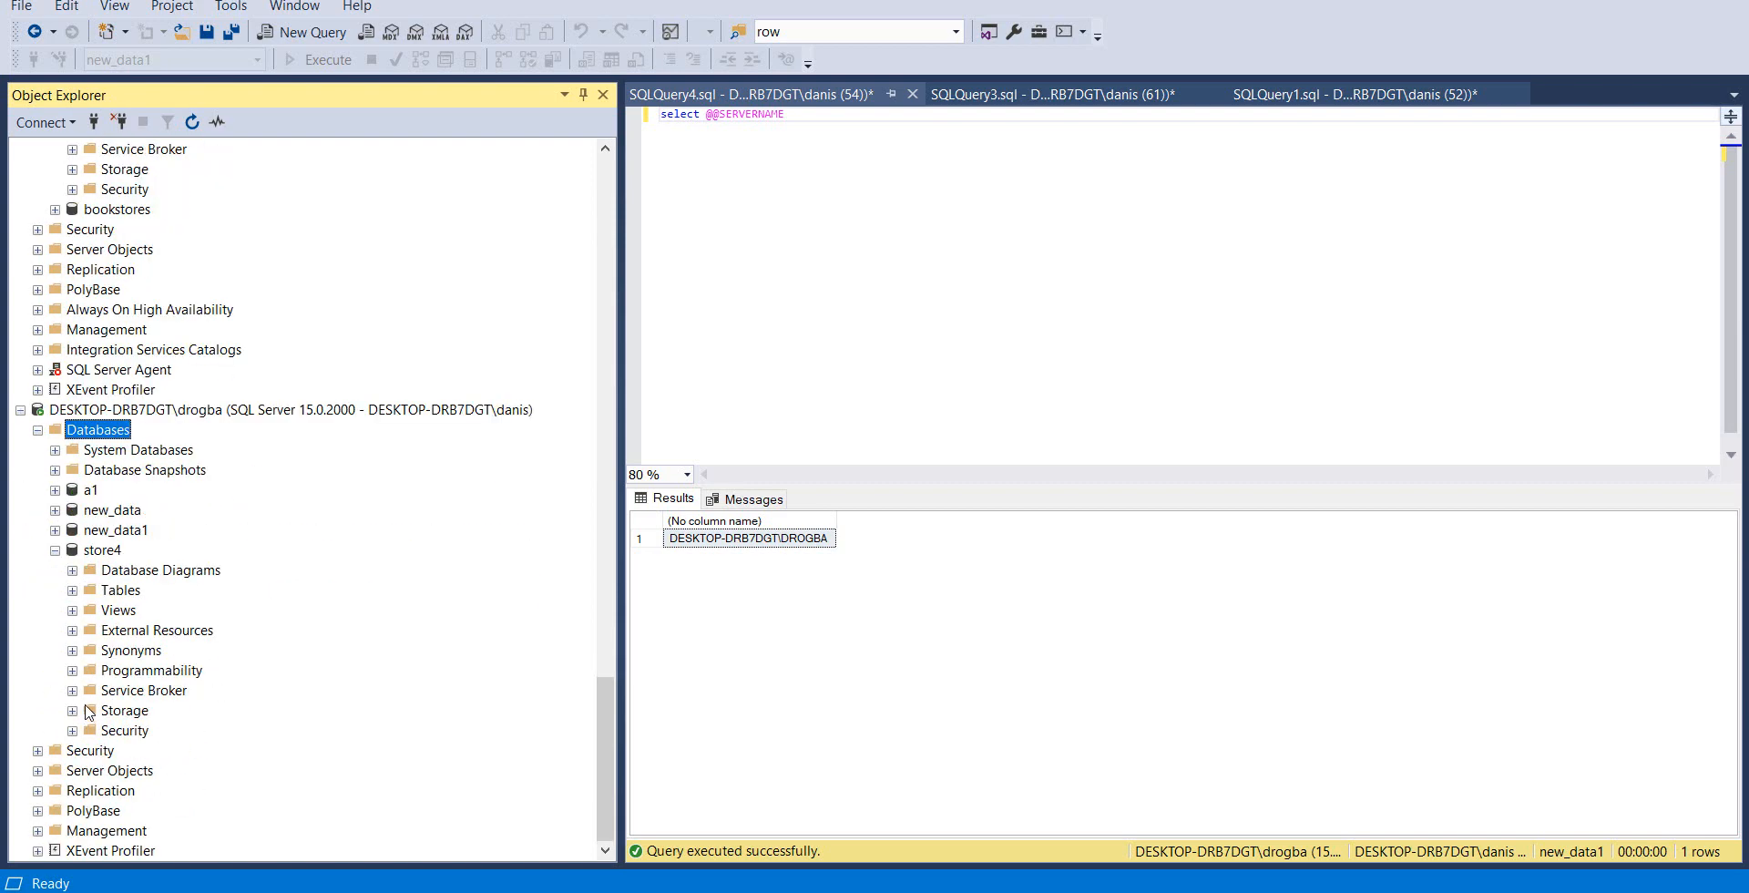
{"action": "left_click", "coordinate": [72, 591]}
{"action": "scroll", "coordinate": [89, 616], "scroll_direction": "down", "scroll_amount": 6}
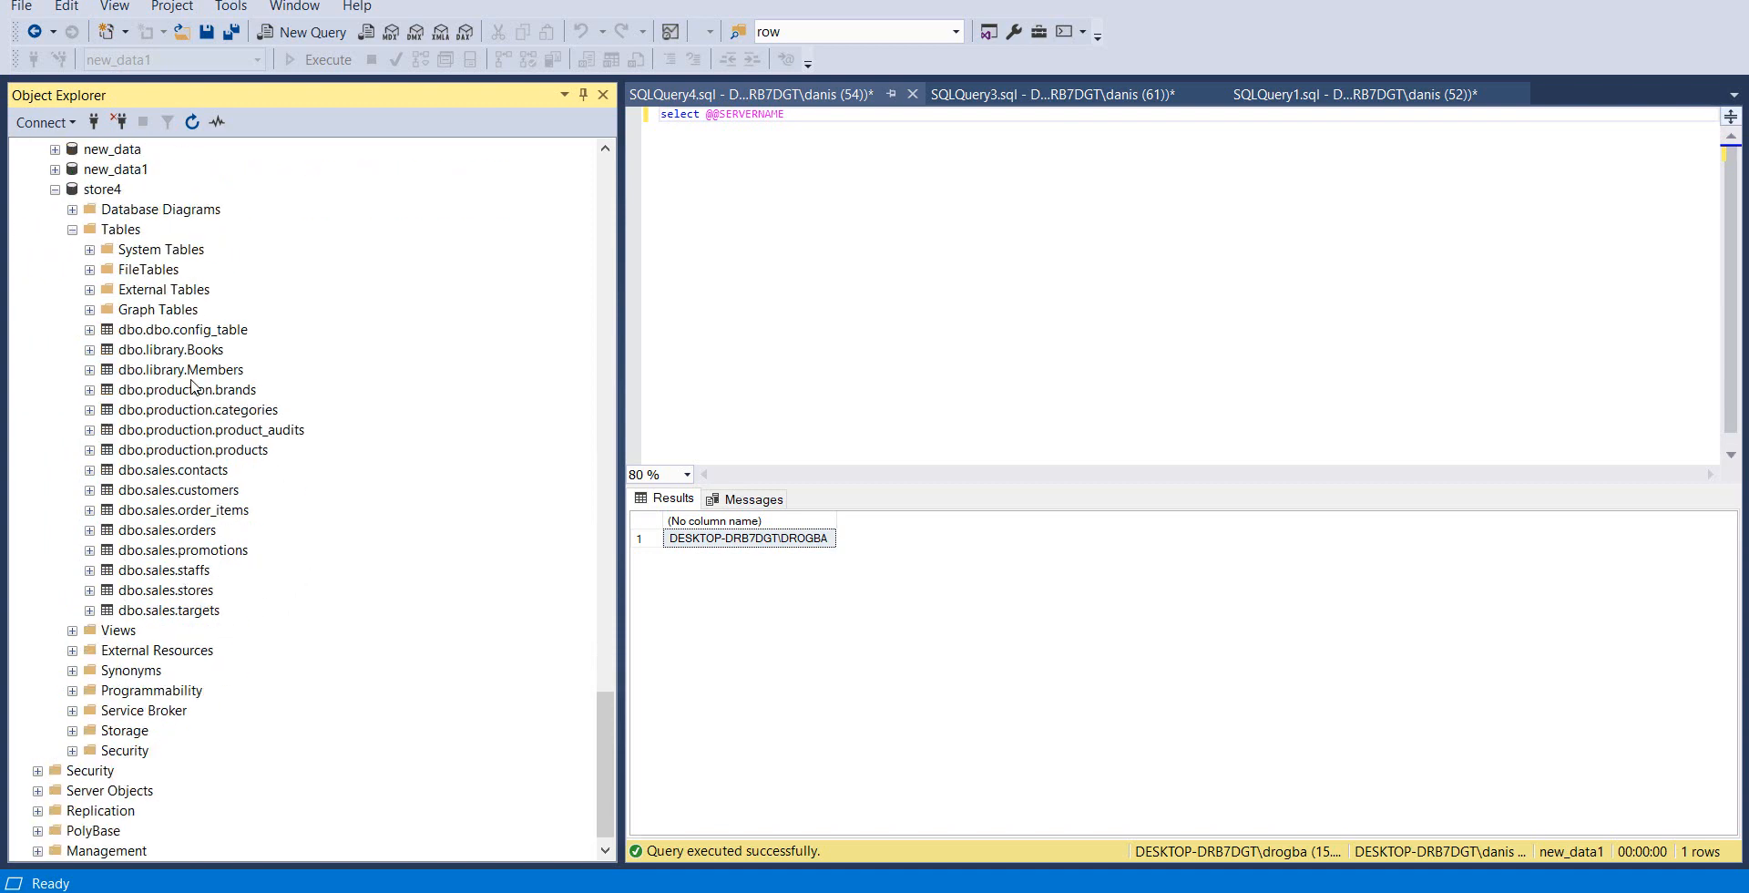
Inspect the indexes and keys of the dbo.library.Members table in store4, and collapse the table again
{"action": "left_click", "coordinate": [89, 370]}
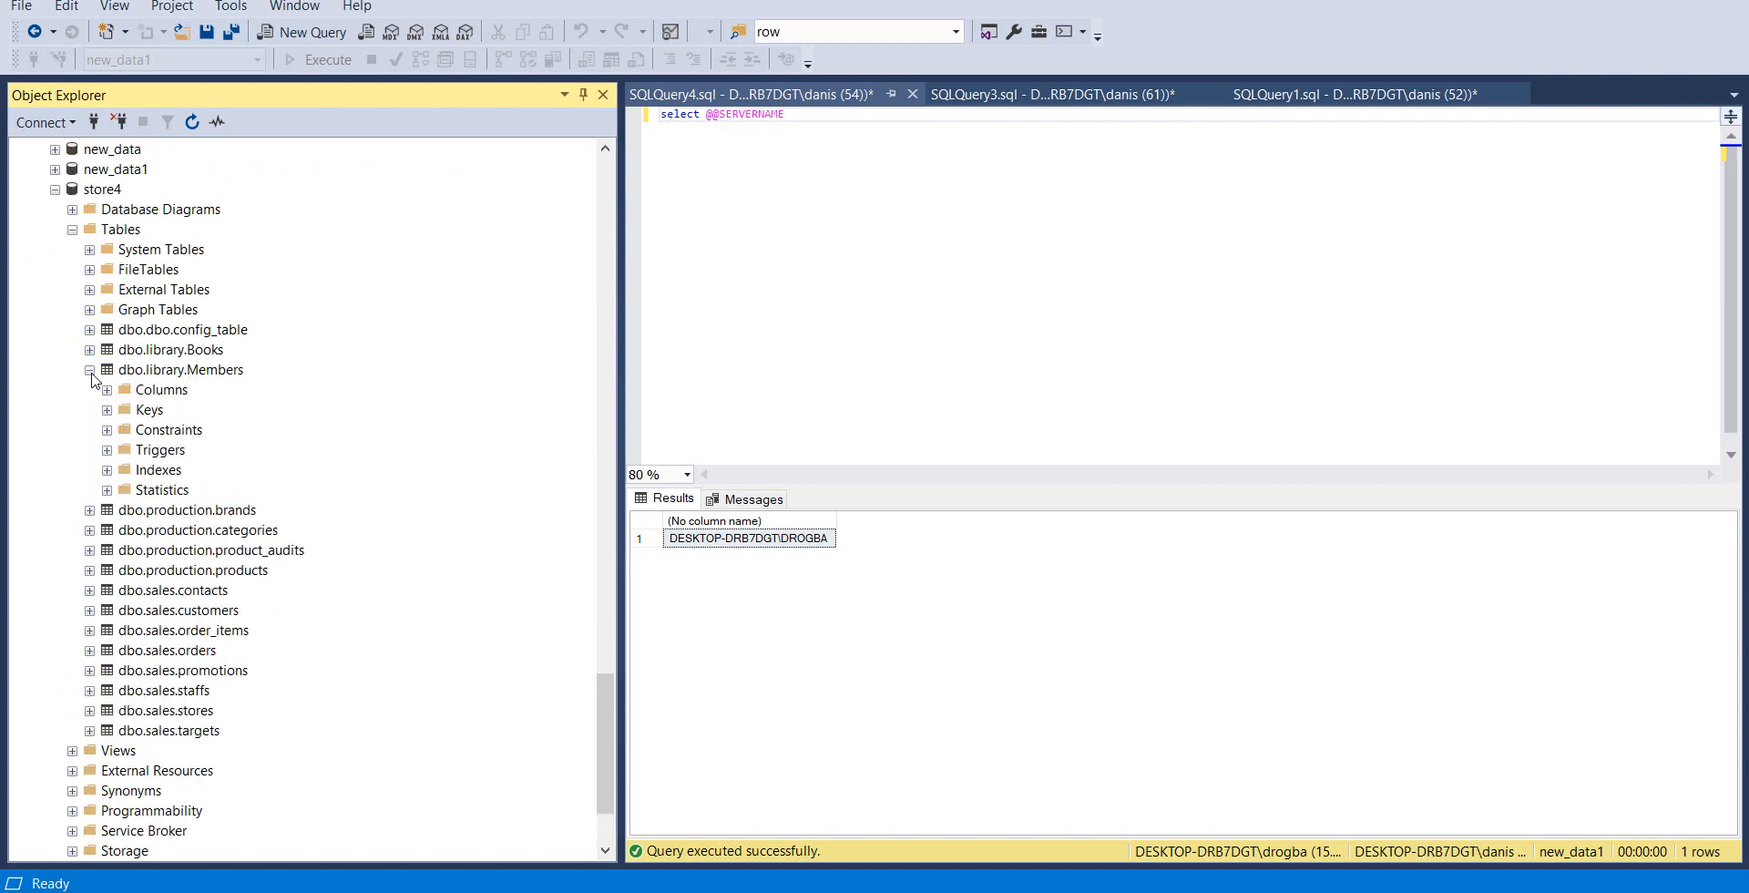
{"action": "left_click", "coordinate": [107, 470]}
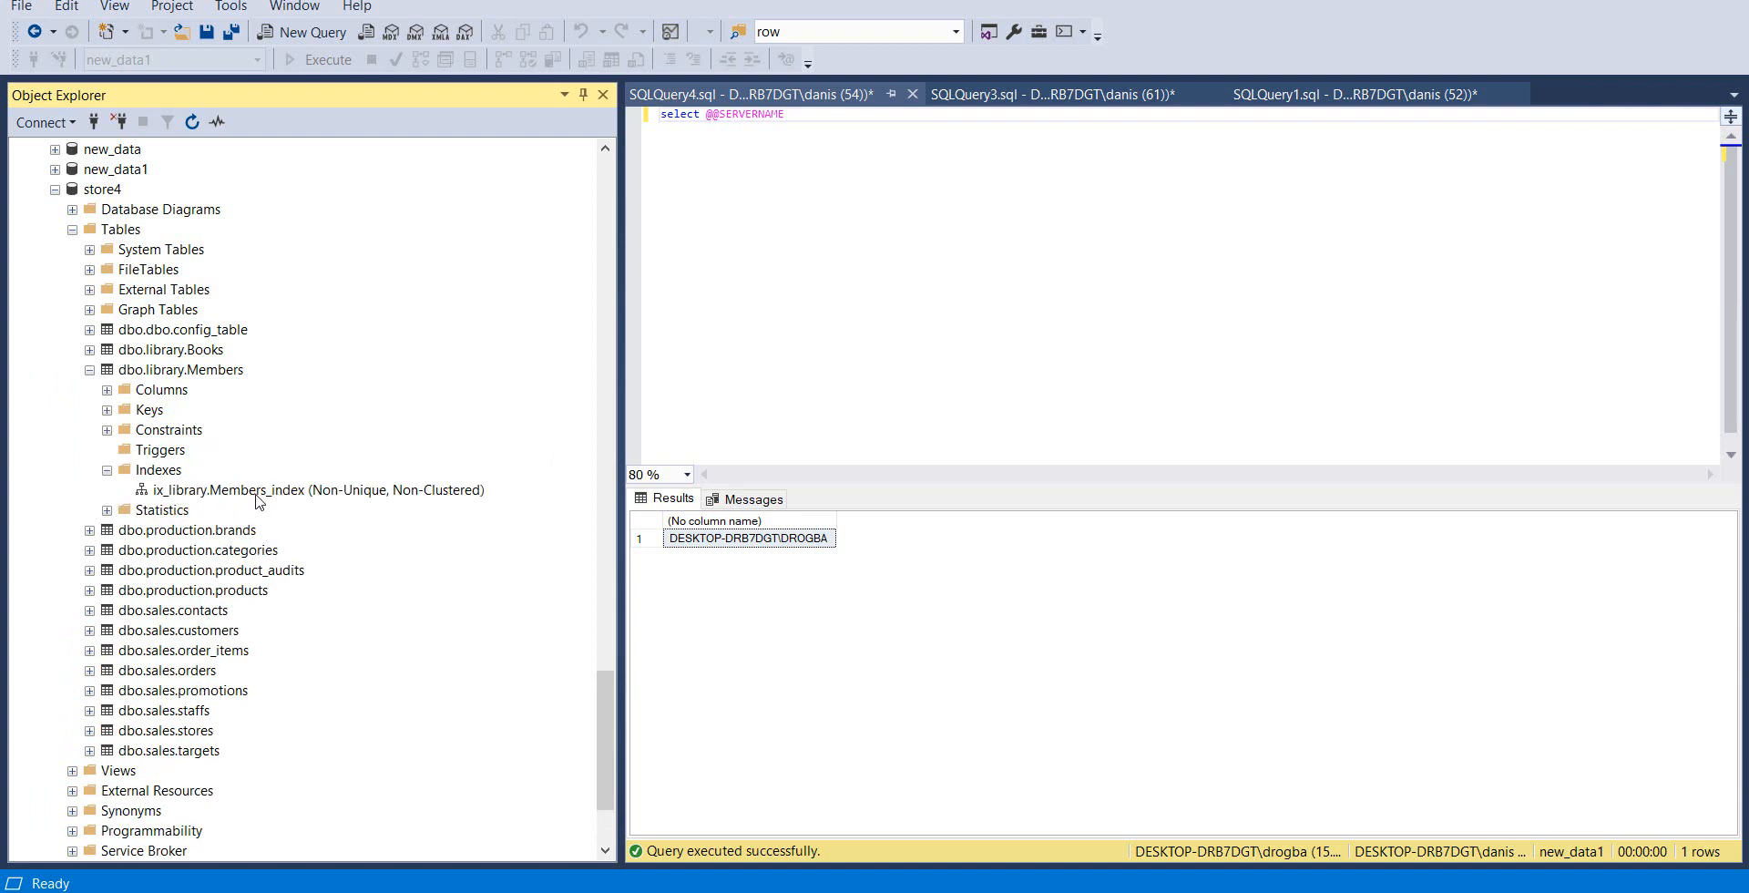
{"action": "left_click", "coordinate": [106, 410]}
{"action": "left_click", "coordinate": [89, 370]}
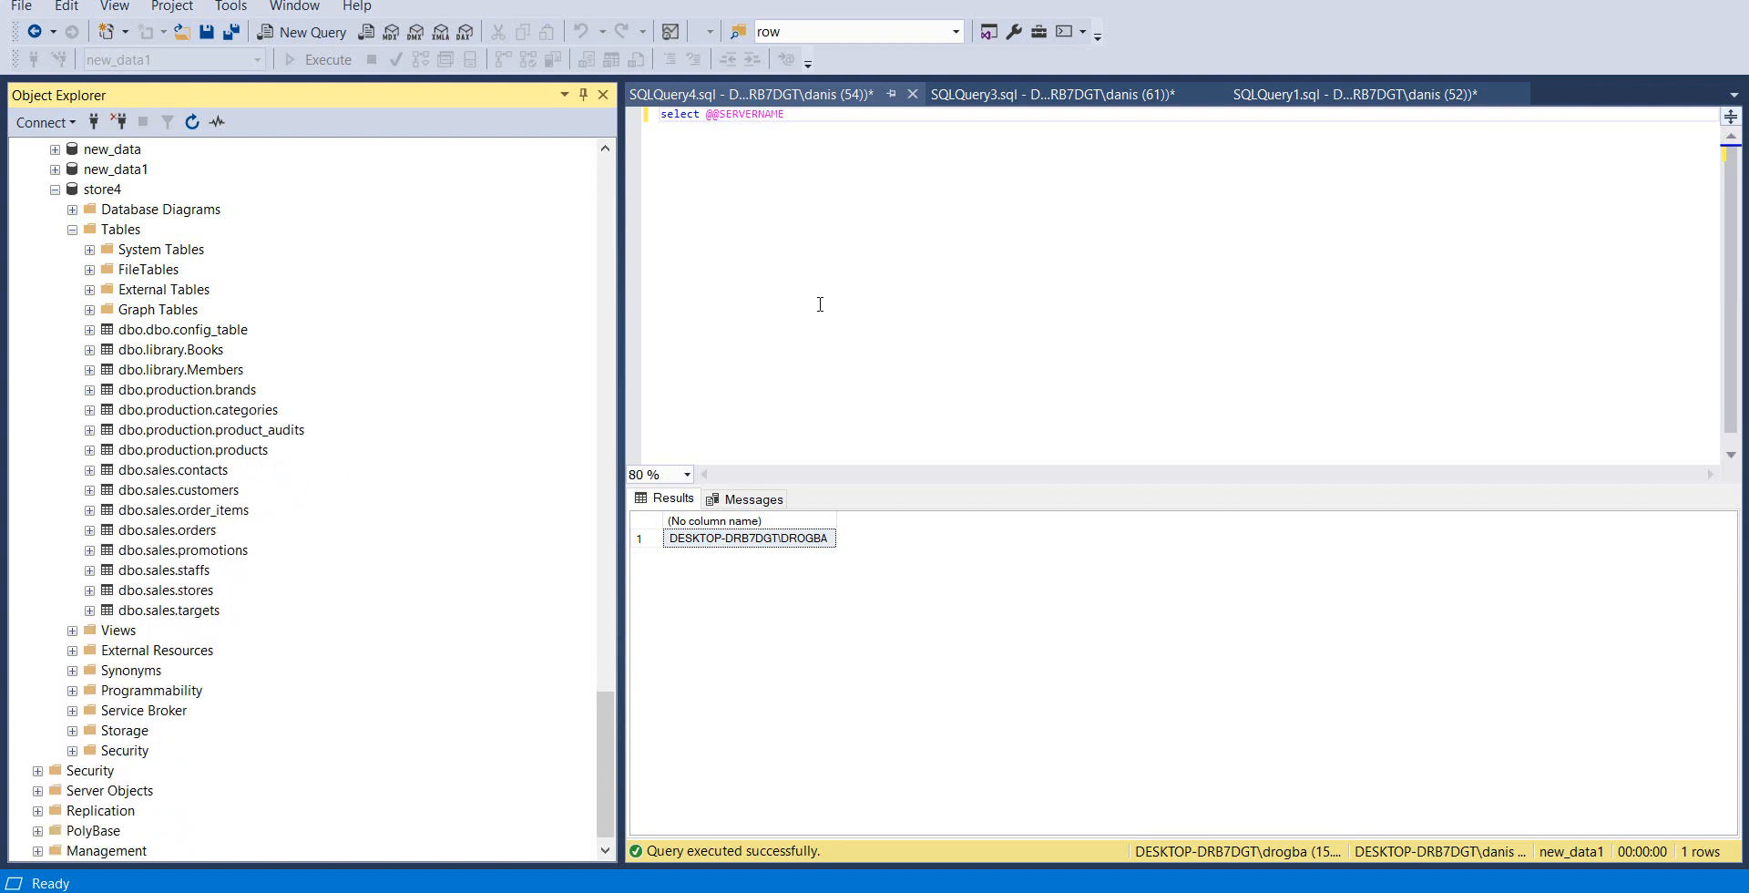
Run only the BikeStores join query on sys.schemas and sys.tables that lists the tables in the production and sales schemas
{"action": "scroll", "coordinate": [469, 332], "scroll_direction": "up", "scroll_amount": 15}
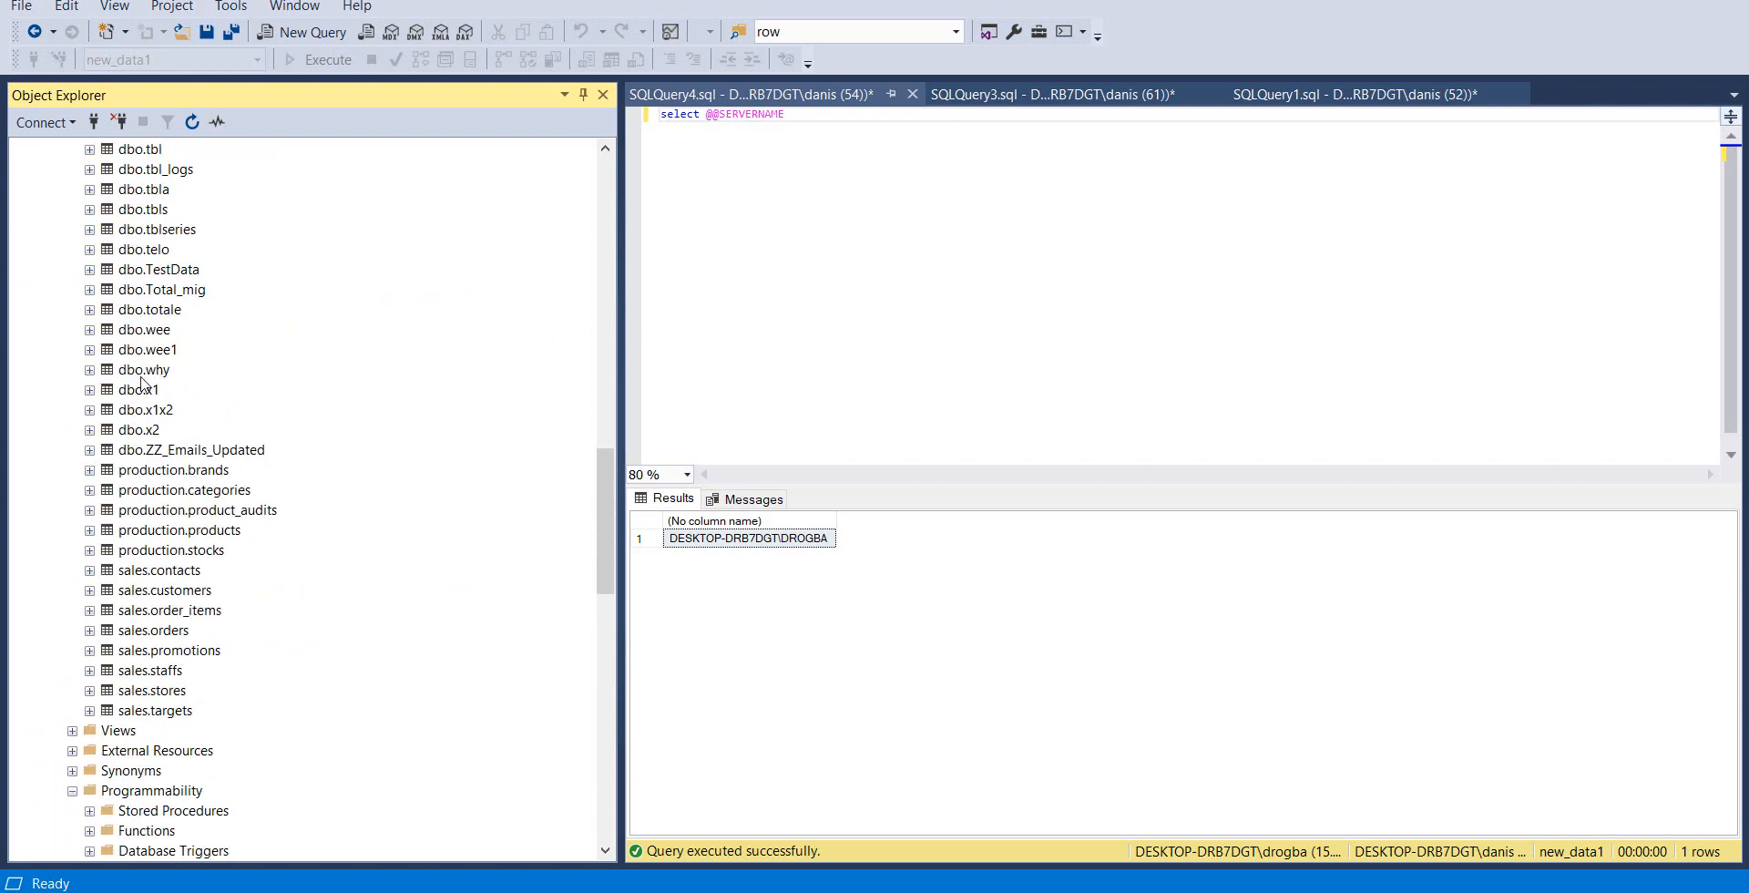
{"action": "scroll", "coordinate": [144, 387], "scroll_direction": "down", "scroll_amount": 1}
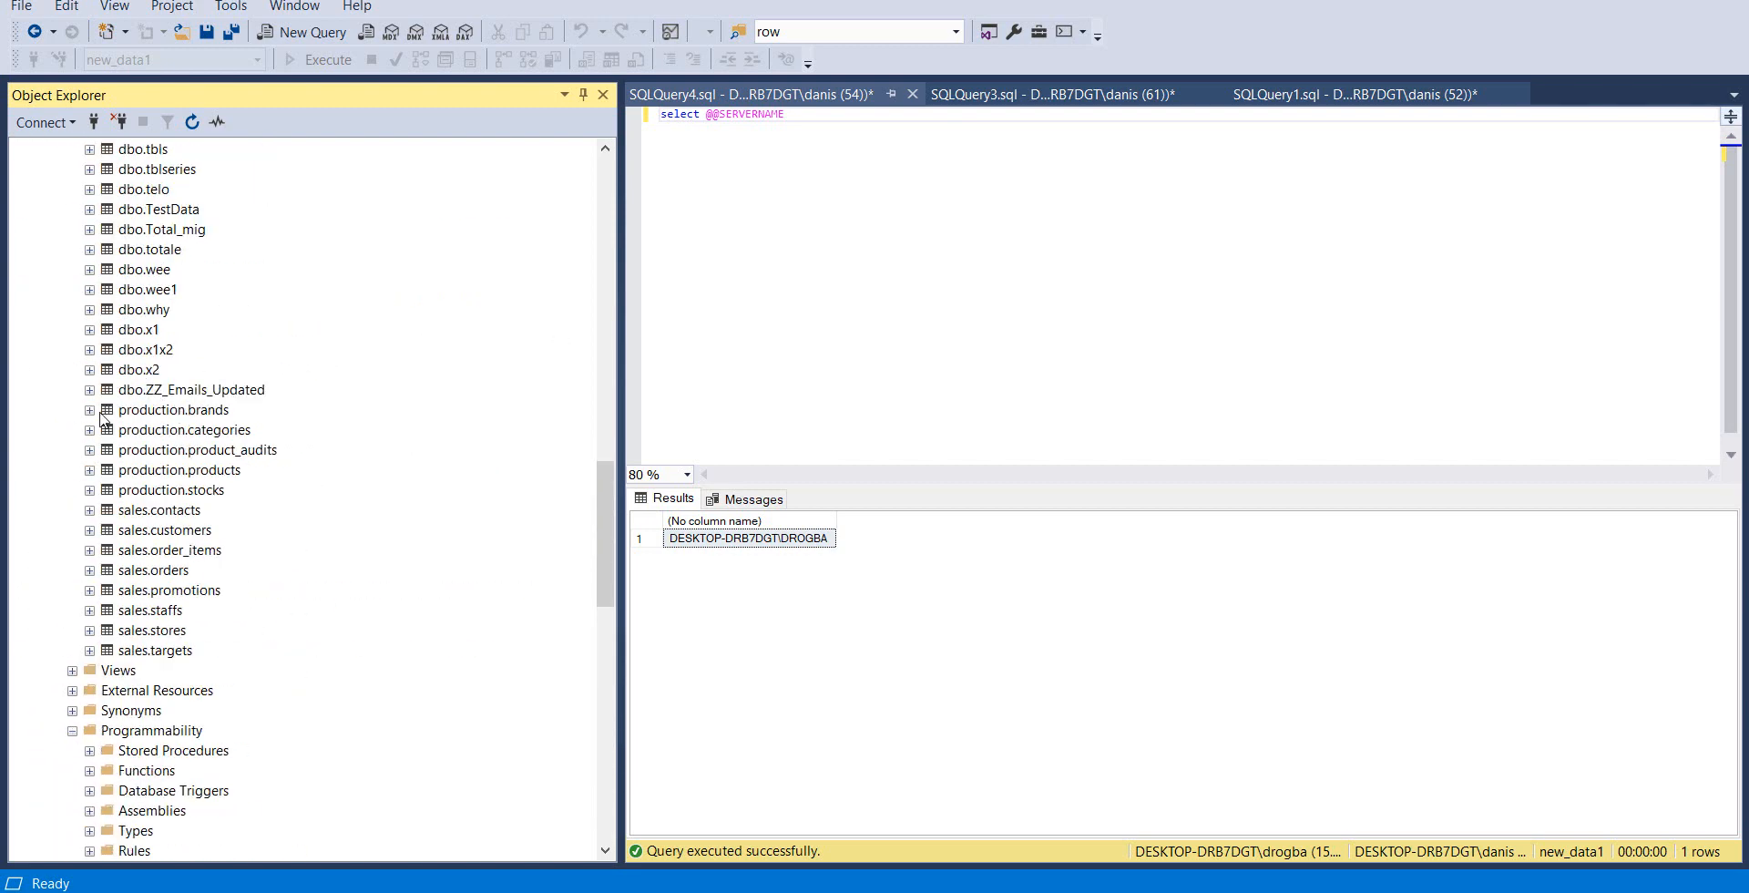
{"action": "left_click", "coordinate": [1008, 111]}
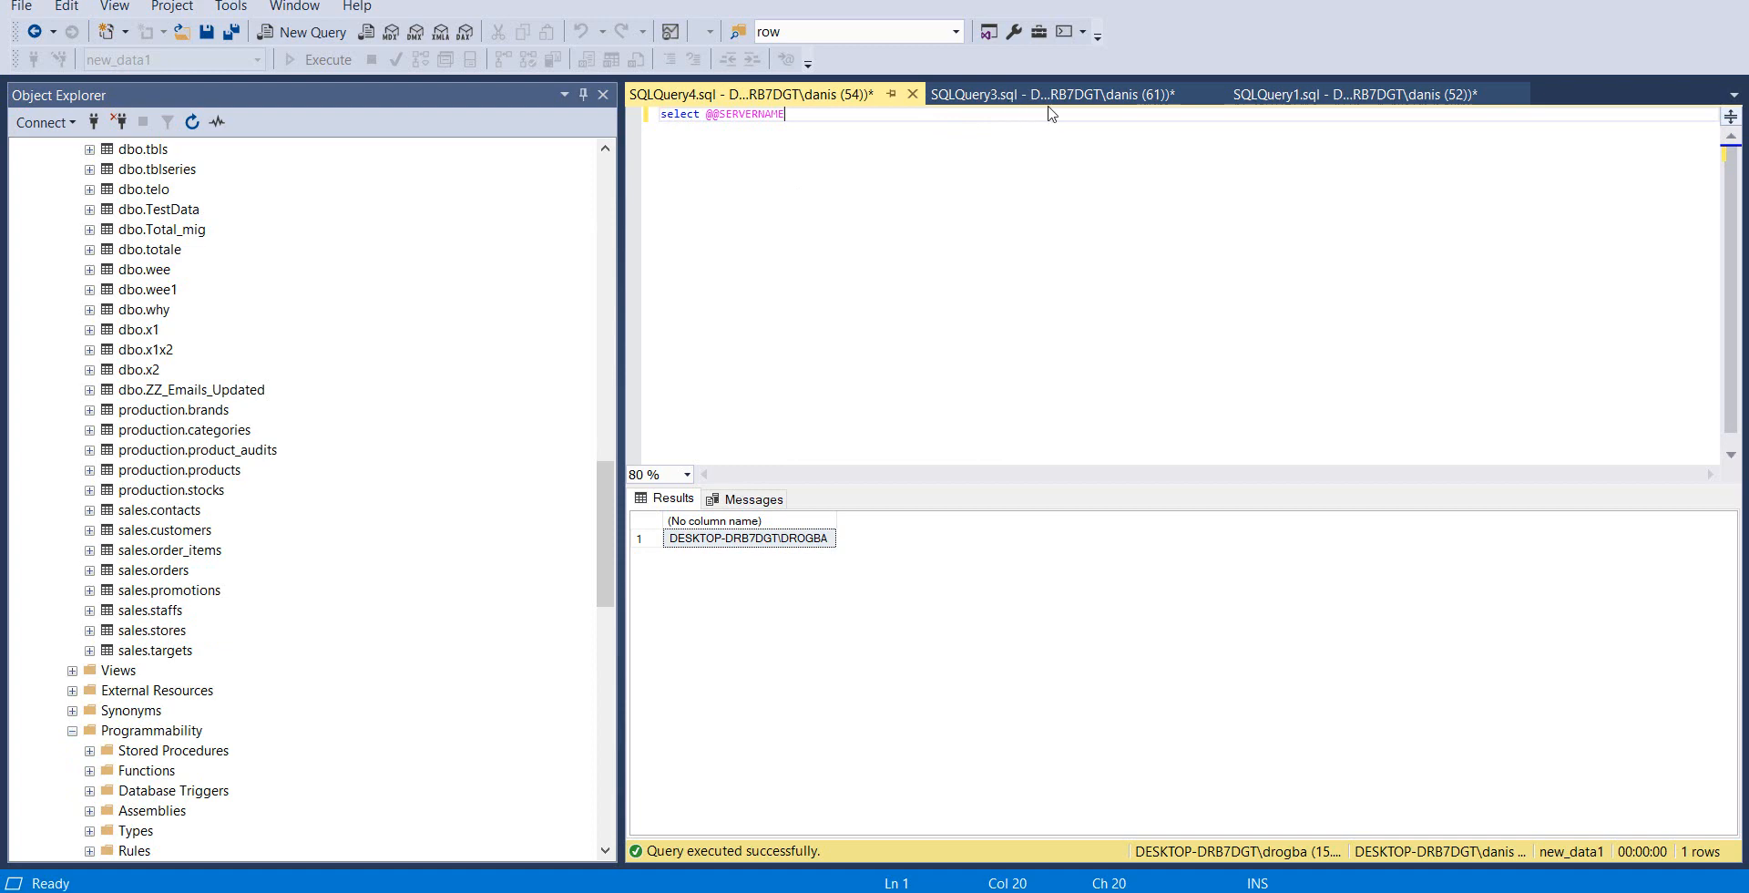
{"action": "left_click", "coordinate": [1048, 94]}
{"action": "left_click", "coordinate": [1244, 94]}
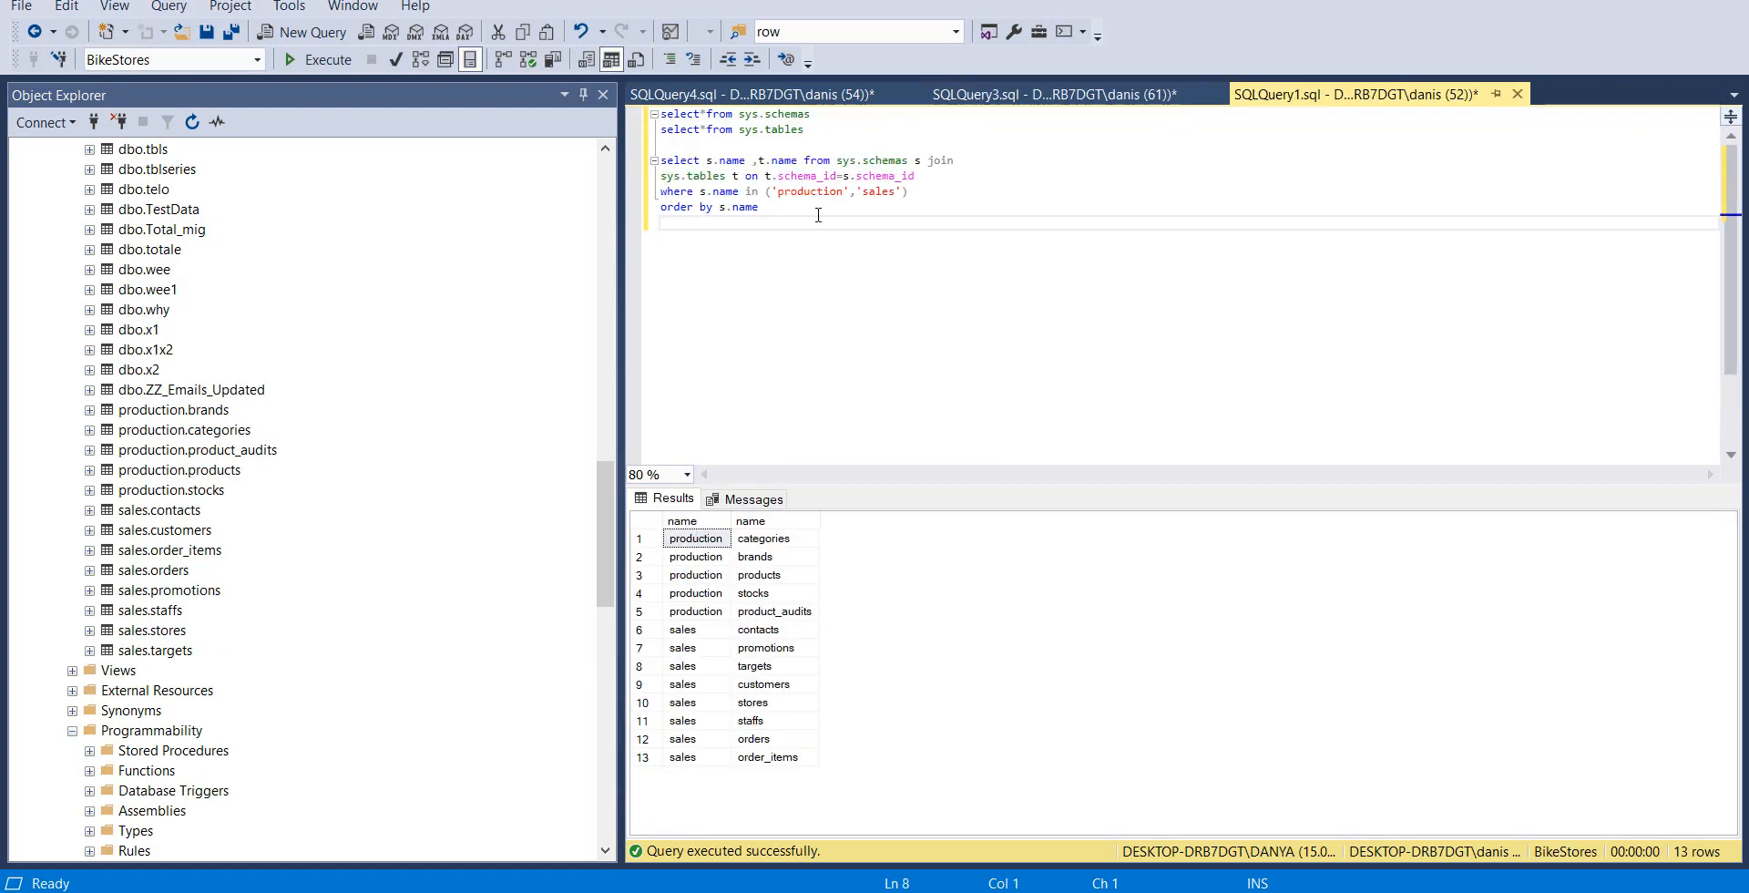
{"action": "left_click_drag", "start_coordinate": [818, 215], "coordinate": [658, 163]}
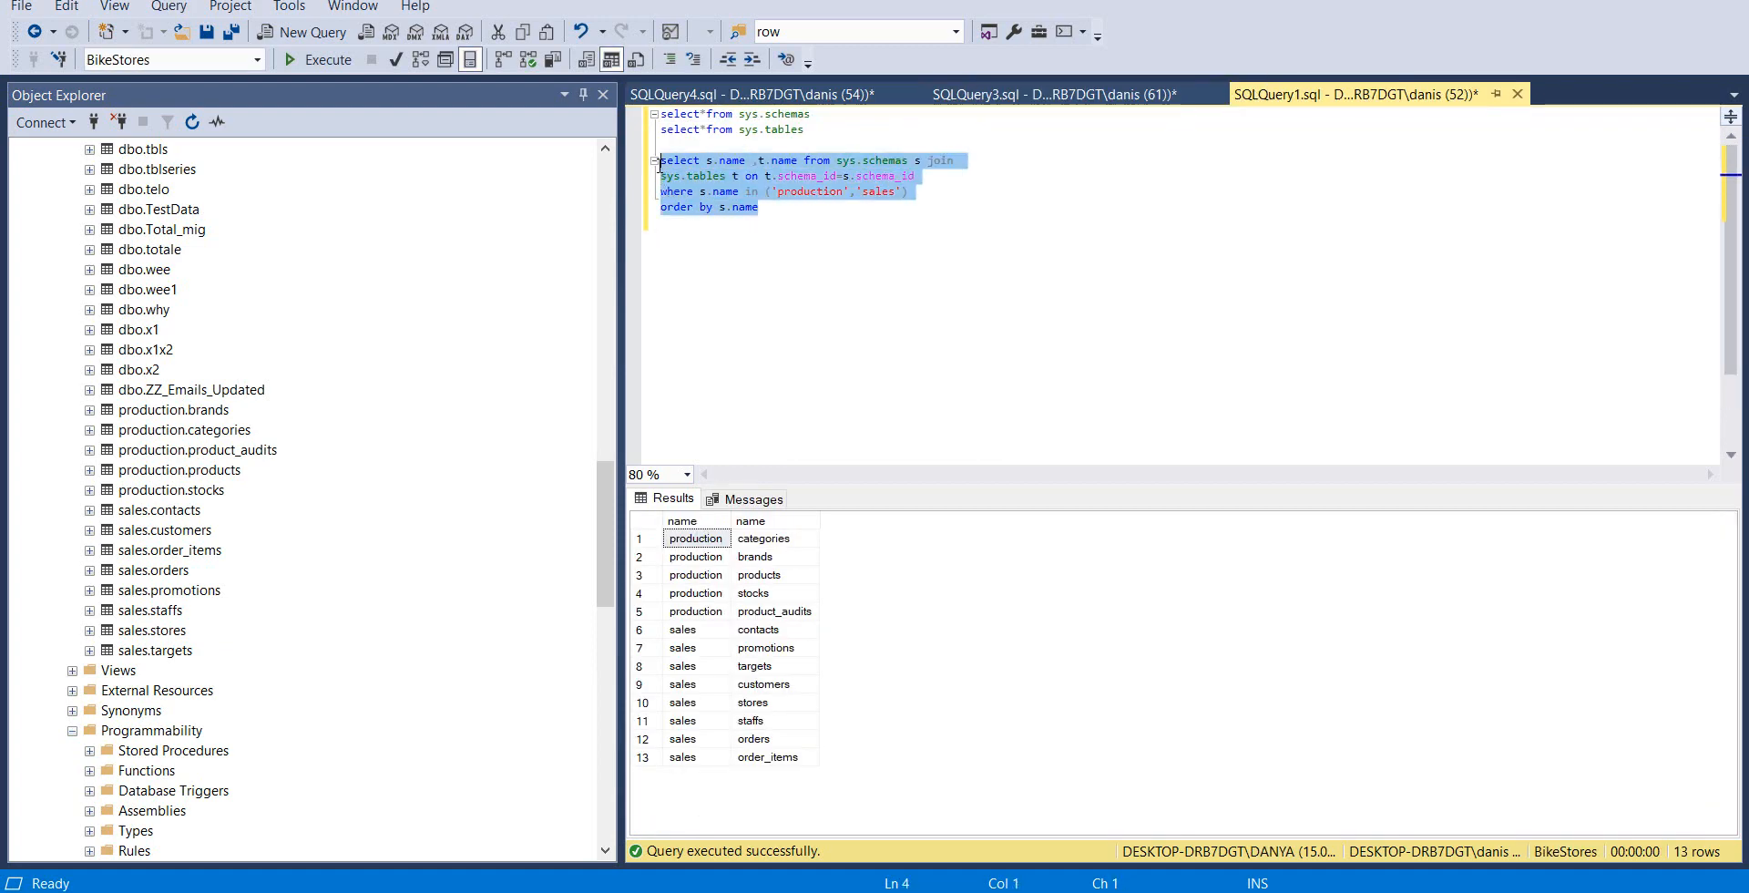
{"action": "left_click", "coordinate": [710, 91]}
{"action": "left_click", "coordinate": [1218, 102]}
{"action": "left_click", "coordinate": [328, 60]}
Review the BikeStores production and sales tables alongside the store4 tables on the drogba server, and collapse store4
{"action": "scroll", "coordinate": [273, 401], "scroll_direction": "up", "scroll_amount": 12}
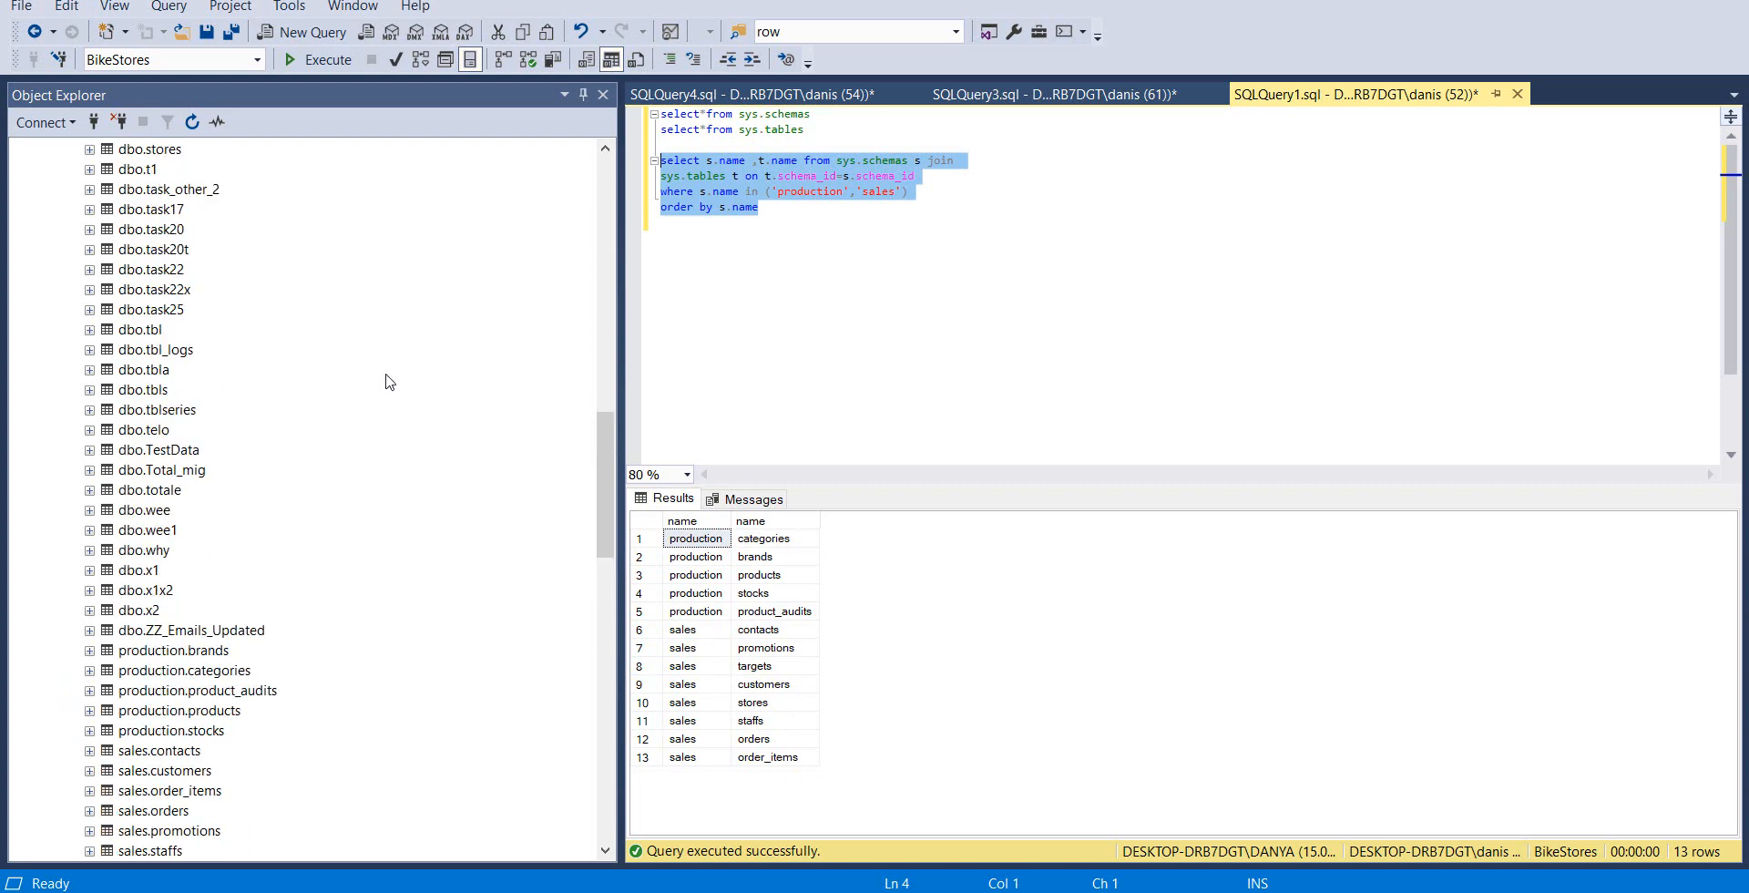
{"action": "scroll", "coordinate": [212, 386], "scroll_direction": "up", "scroll_amount": 10}
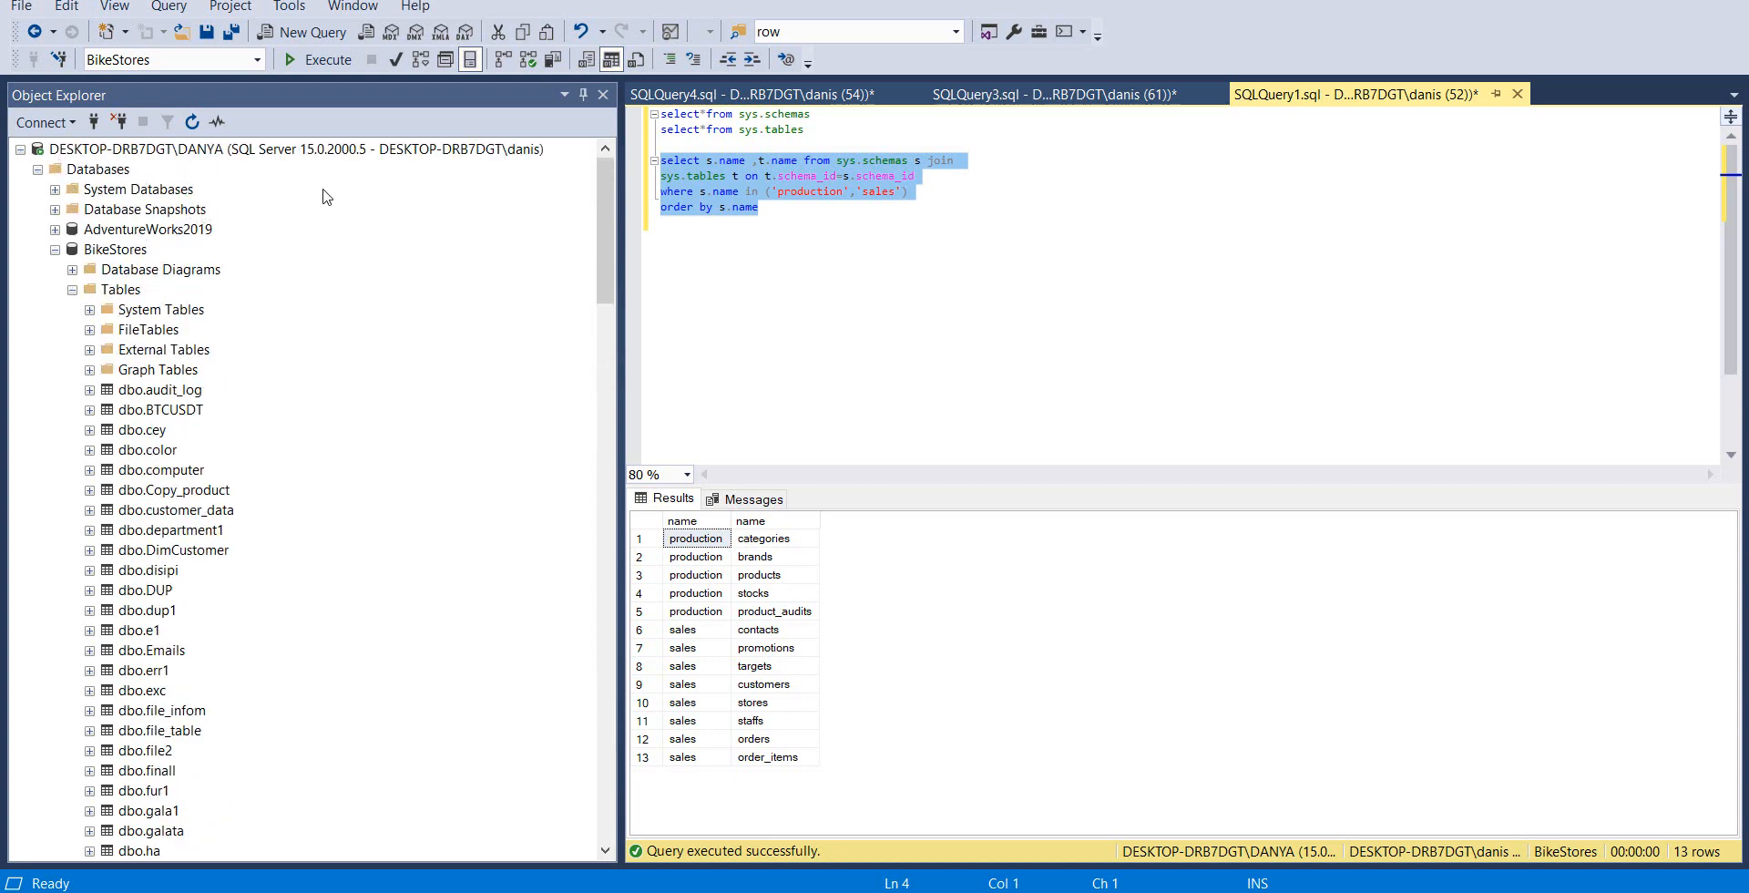
{"action": "scroll", "coordinate": [141, 510], "scroll_direction": "down", "scroll_amount": 20}
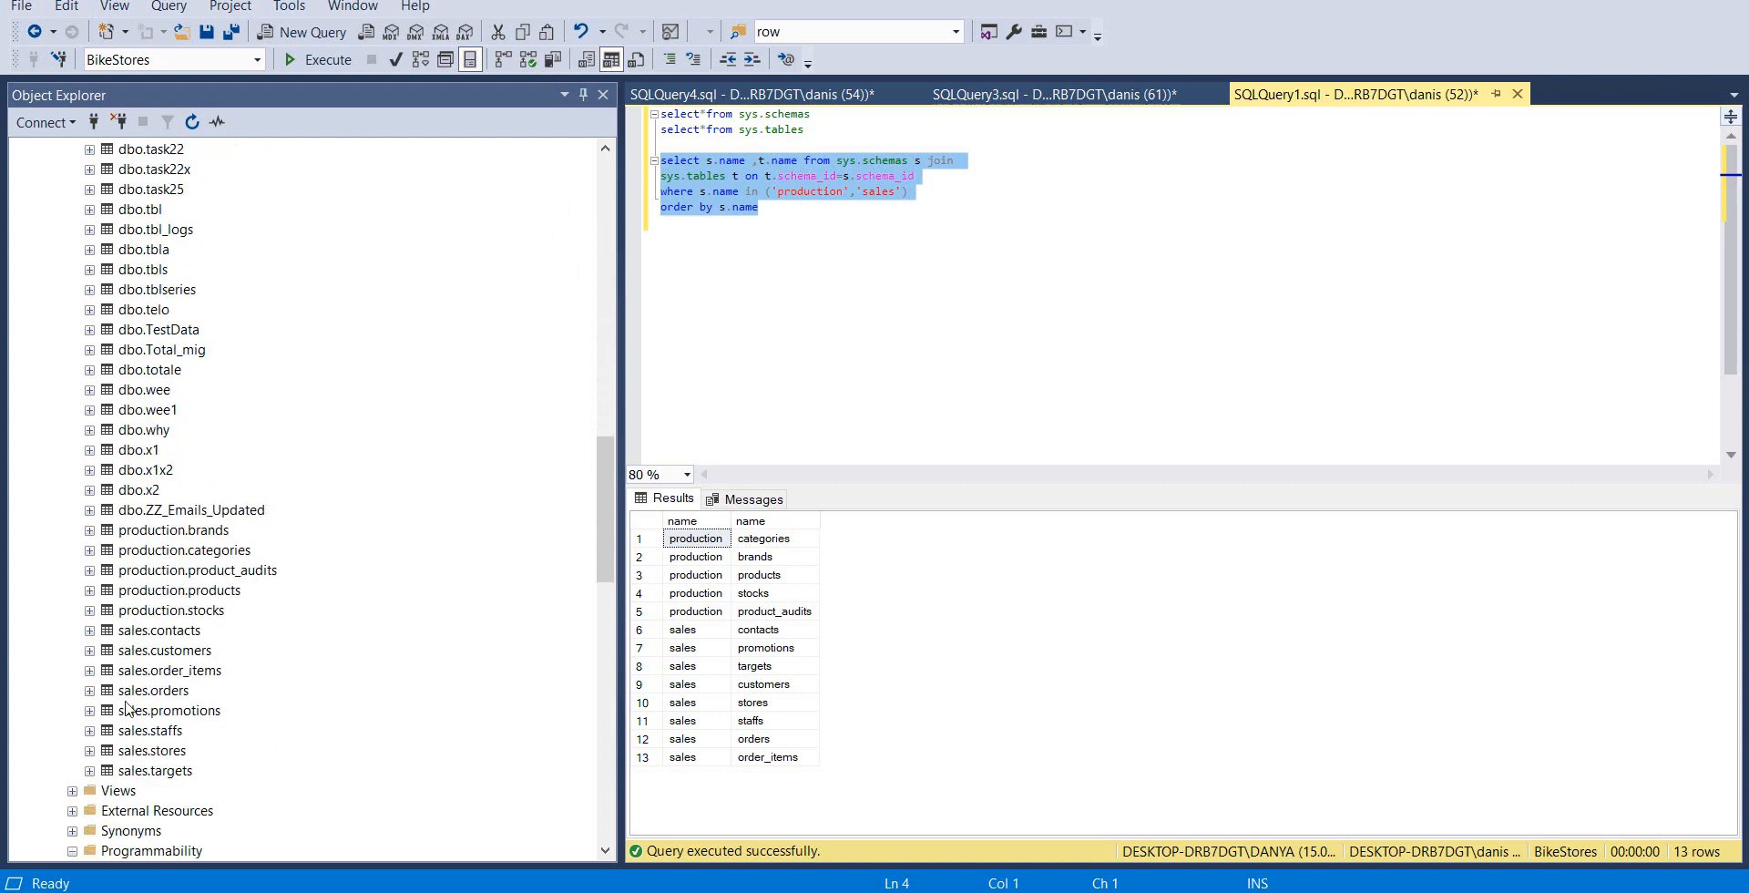
{"action": "left_click_drag", "start_coordinate": [607, 528], "coordinate": [583, 740]}
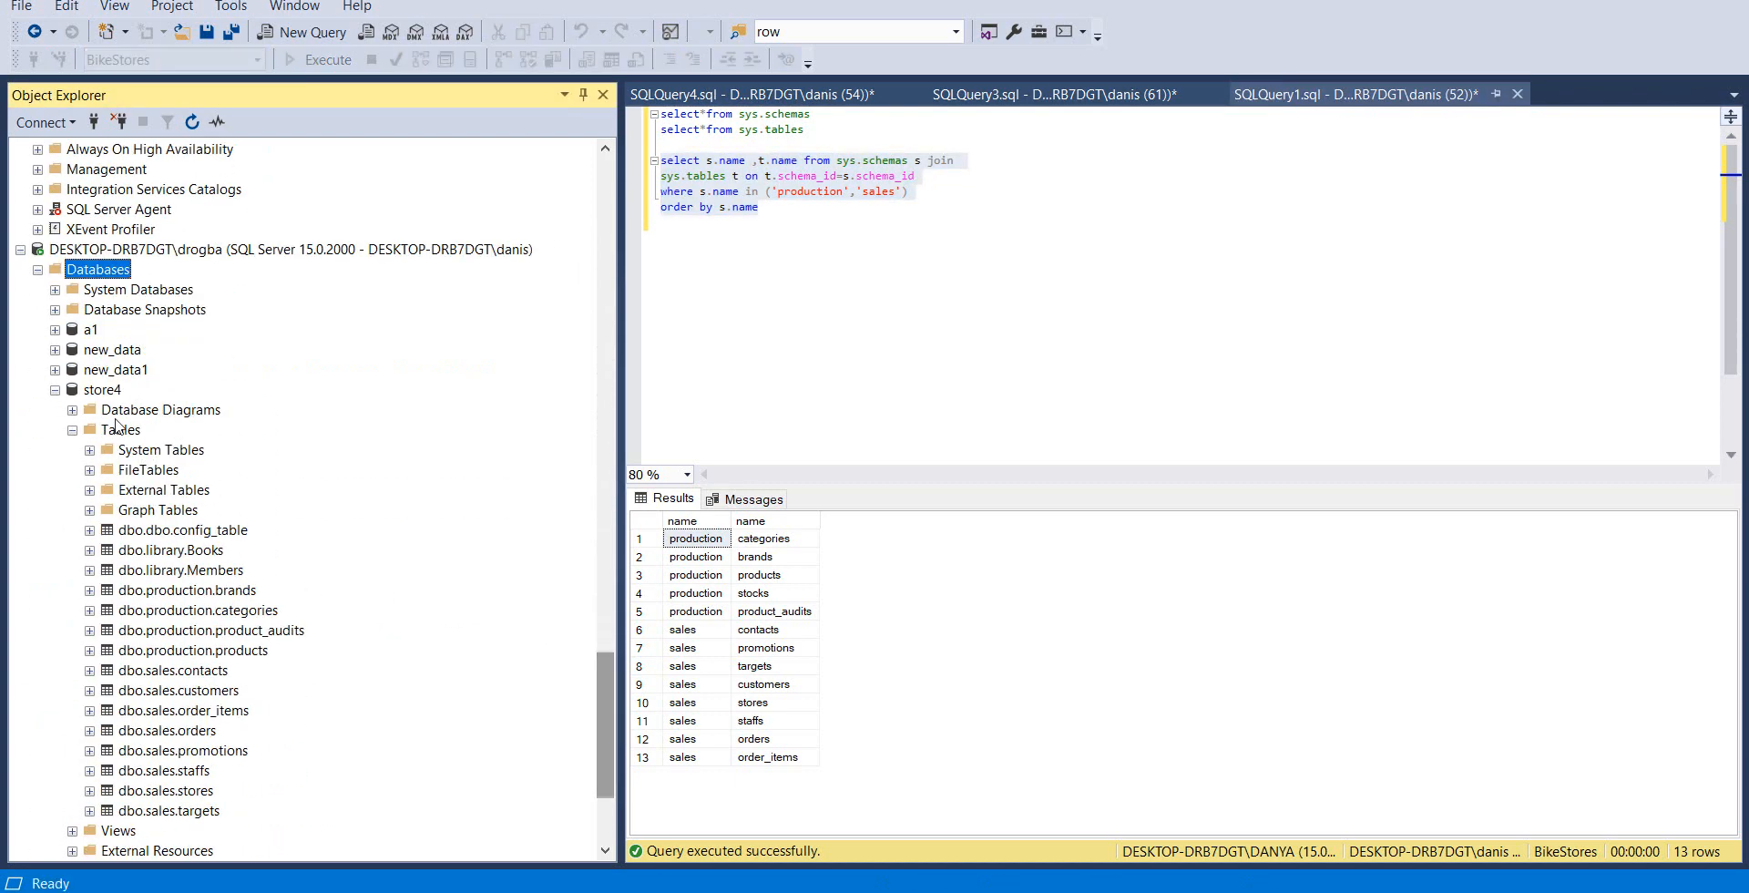
{"action": "left_click", "coordinate": [55, 390]}
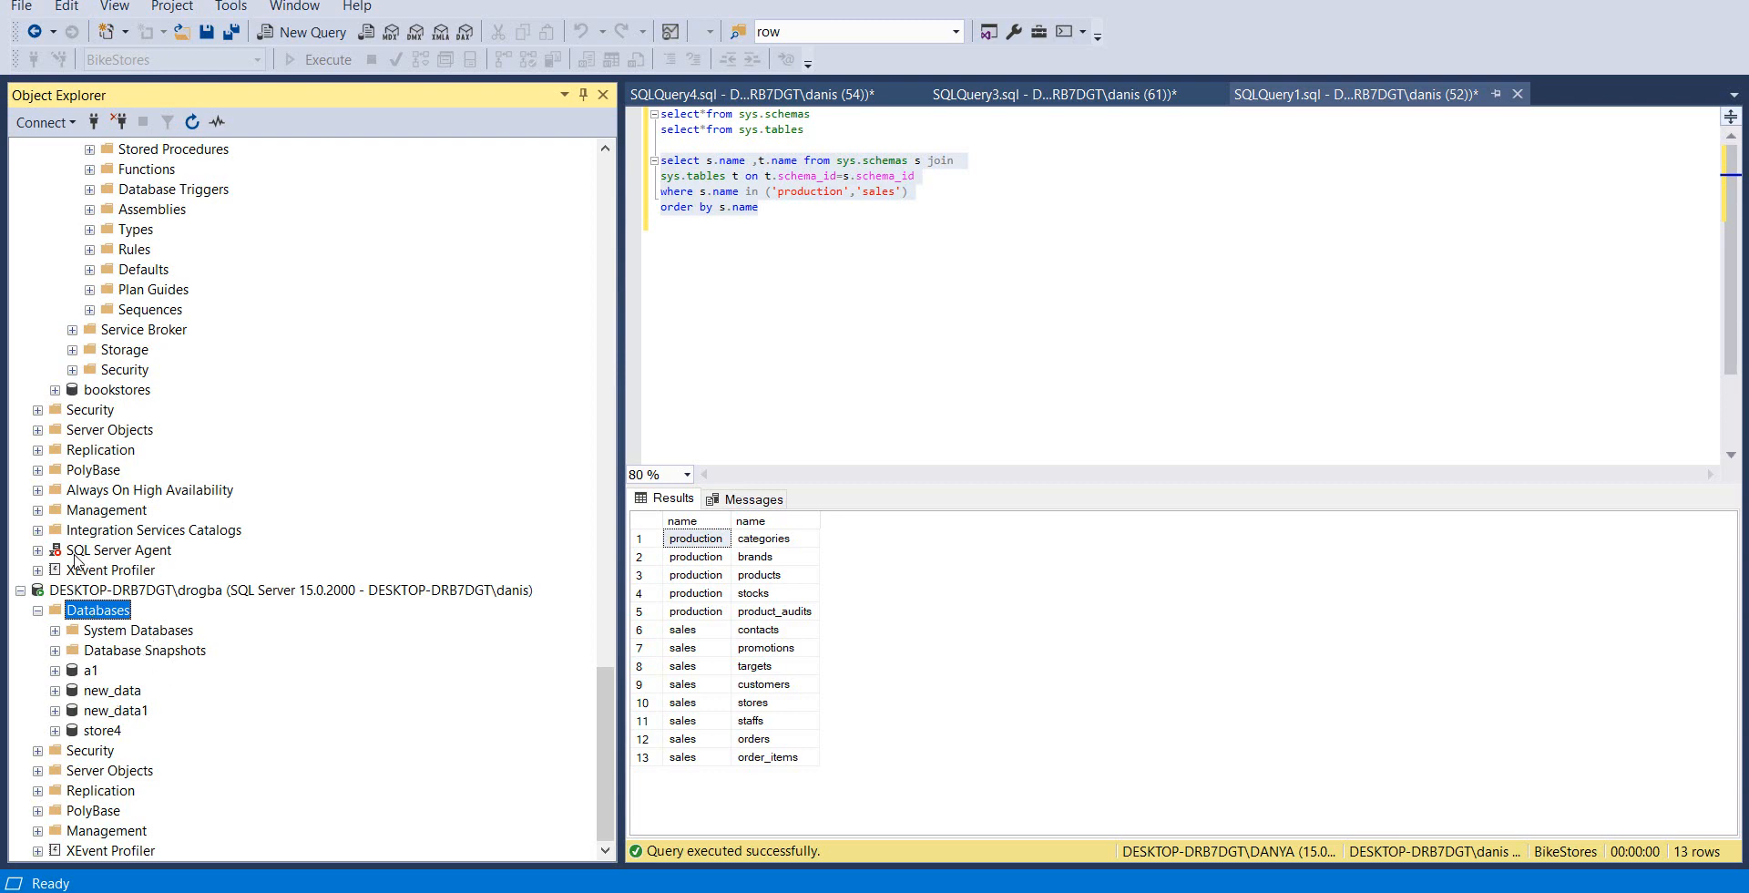
{"action": "left_click", "coordinate": [790, 220]}
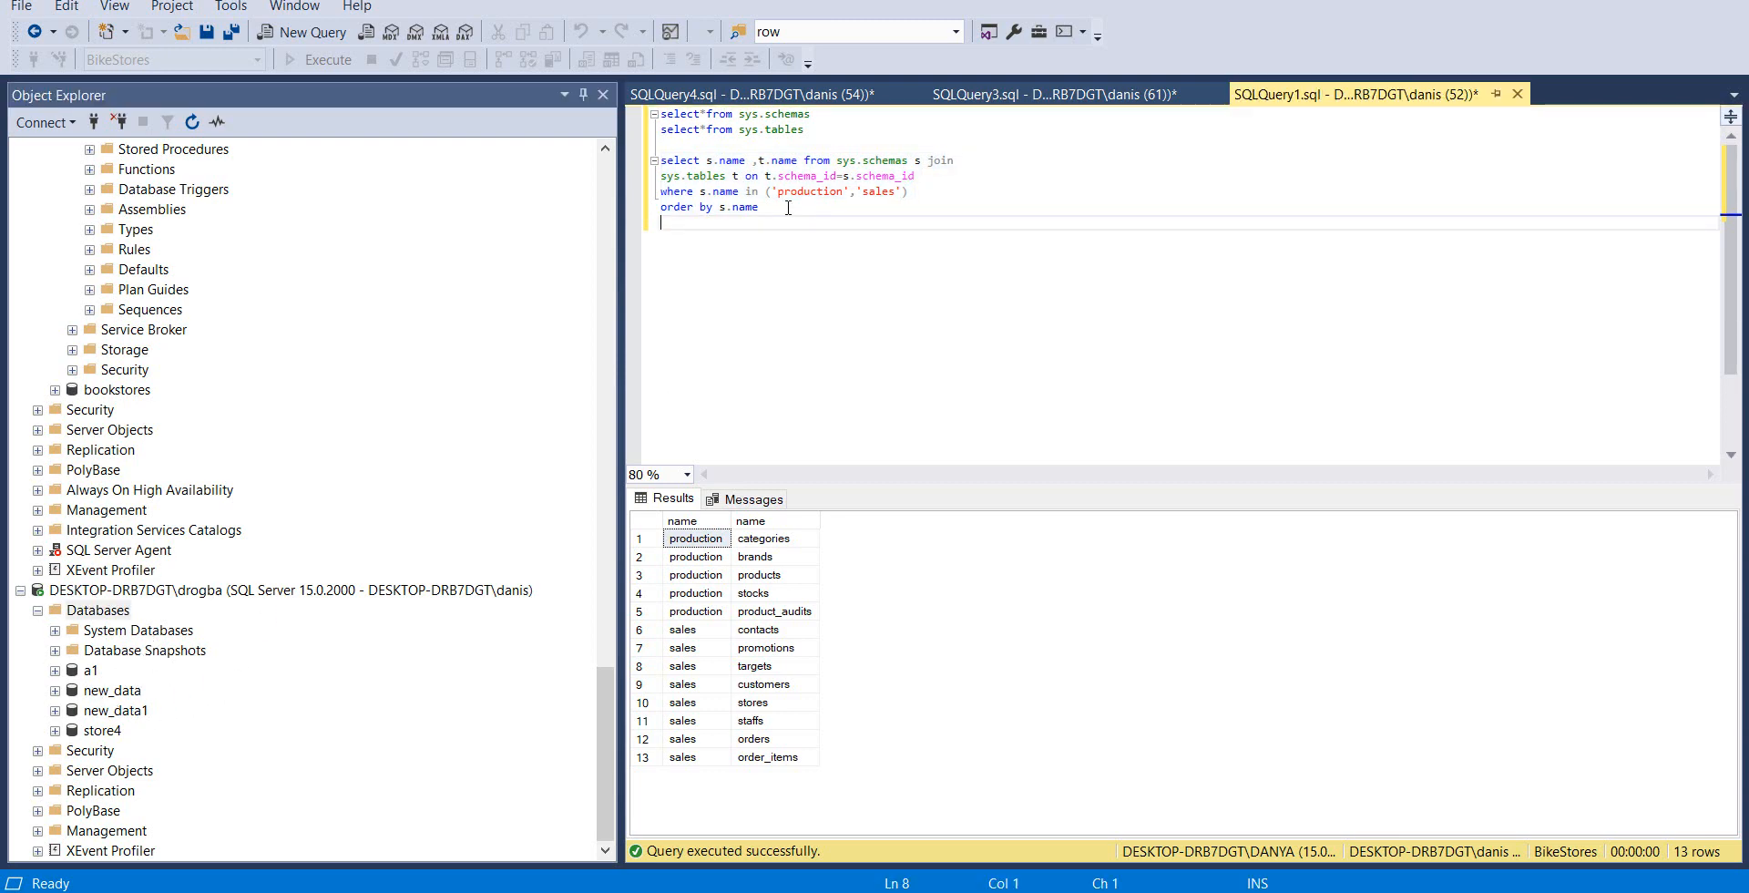
{"action": "left_click", "coordinate": [778, 97]}
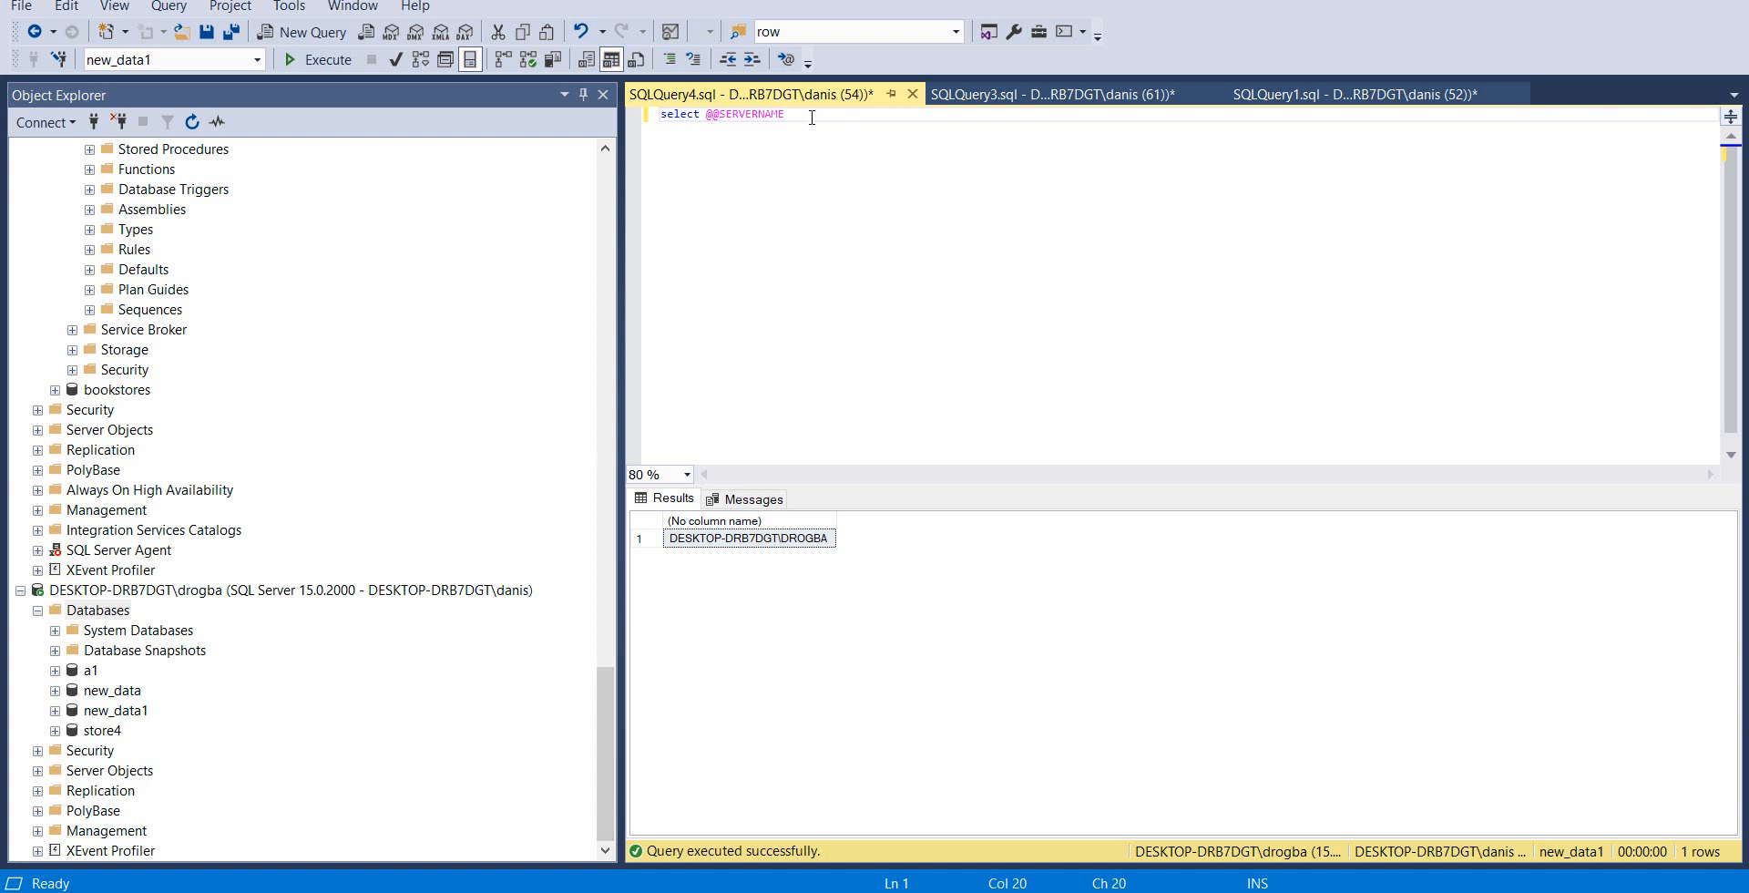
{"action": "key", "text": "Return"}
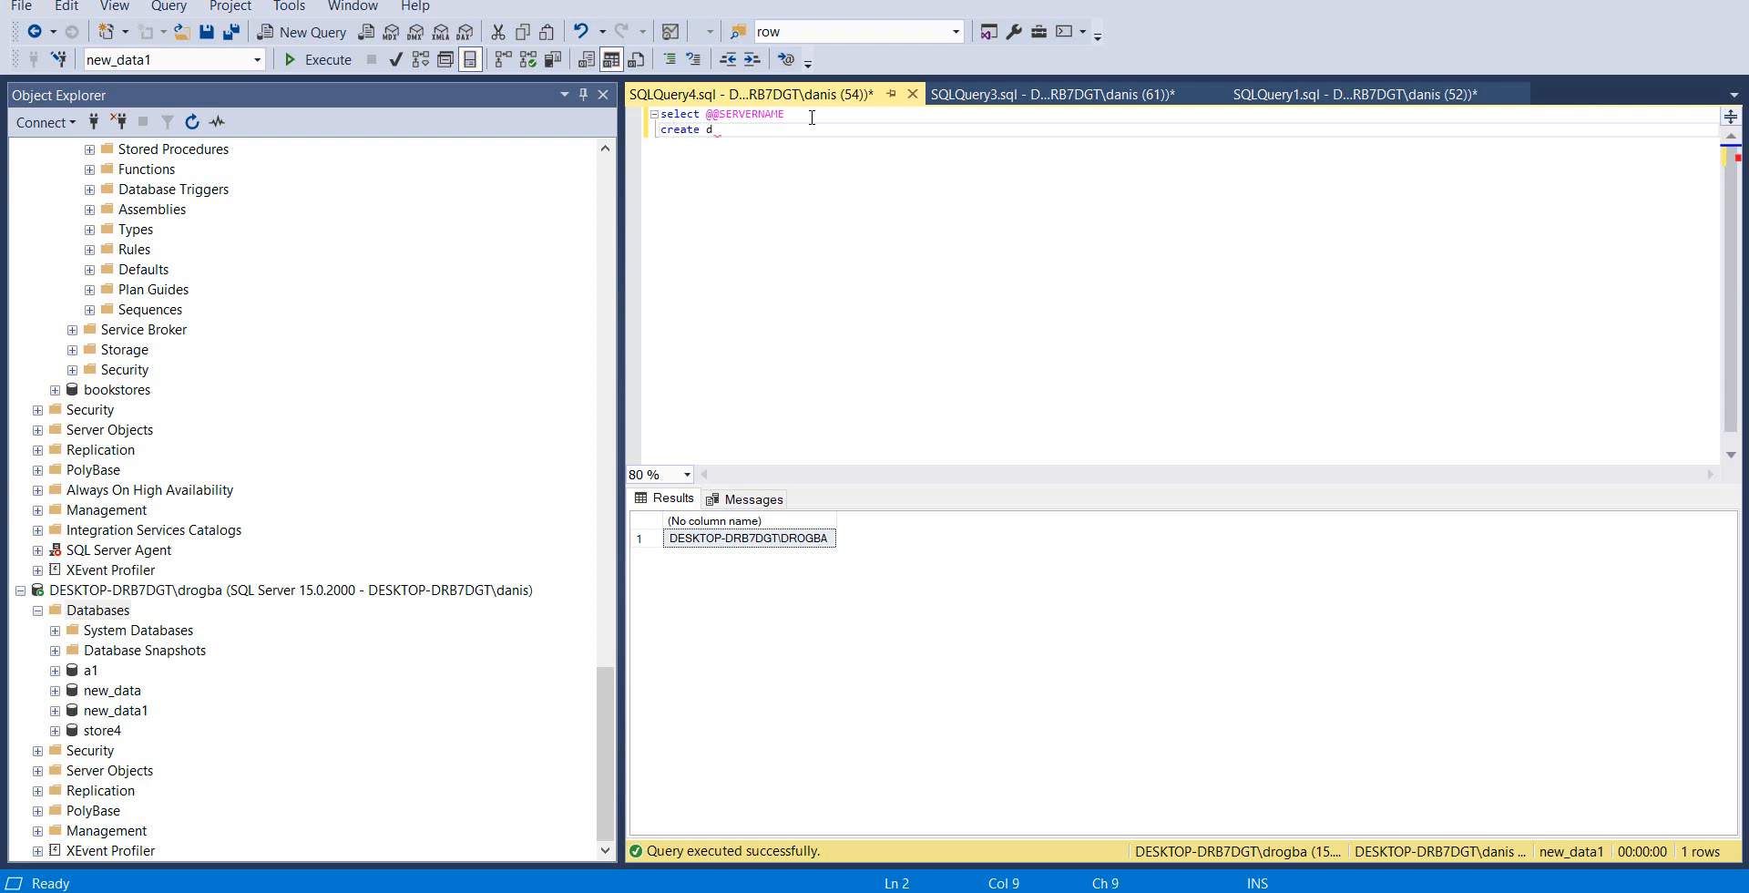
{"action": "type", "text": "ataabase second "}
{"action": "type", "text": "database"}
{"action": "key", "text": "ctrl+shift+Left"}
{"action": "key", "text": "ctrl+shift+Left"}
{"action": "key", "text": "ctrl+shift+Left"}
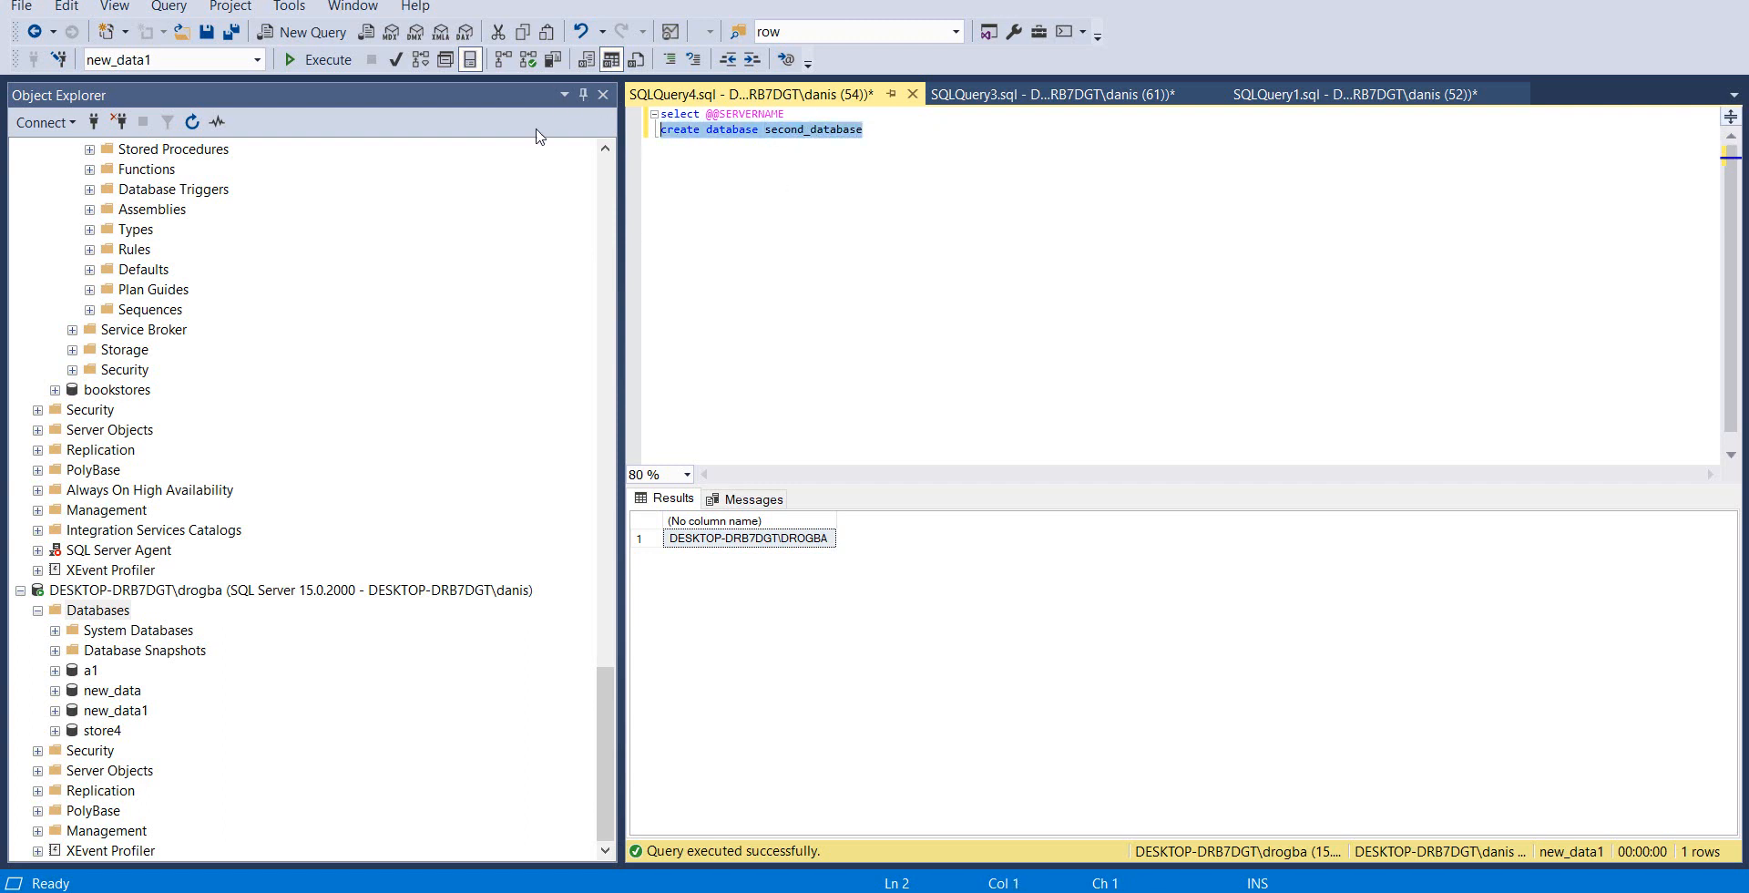
{"action": "left_click", "coordinate": [328, 62]}
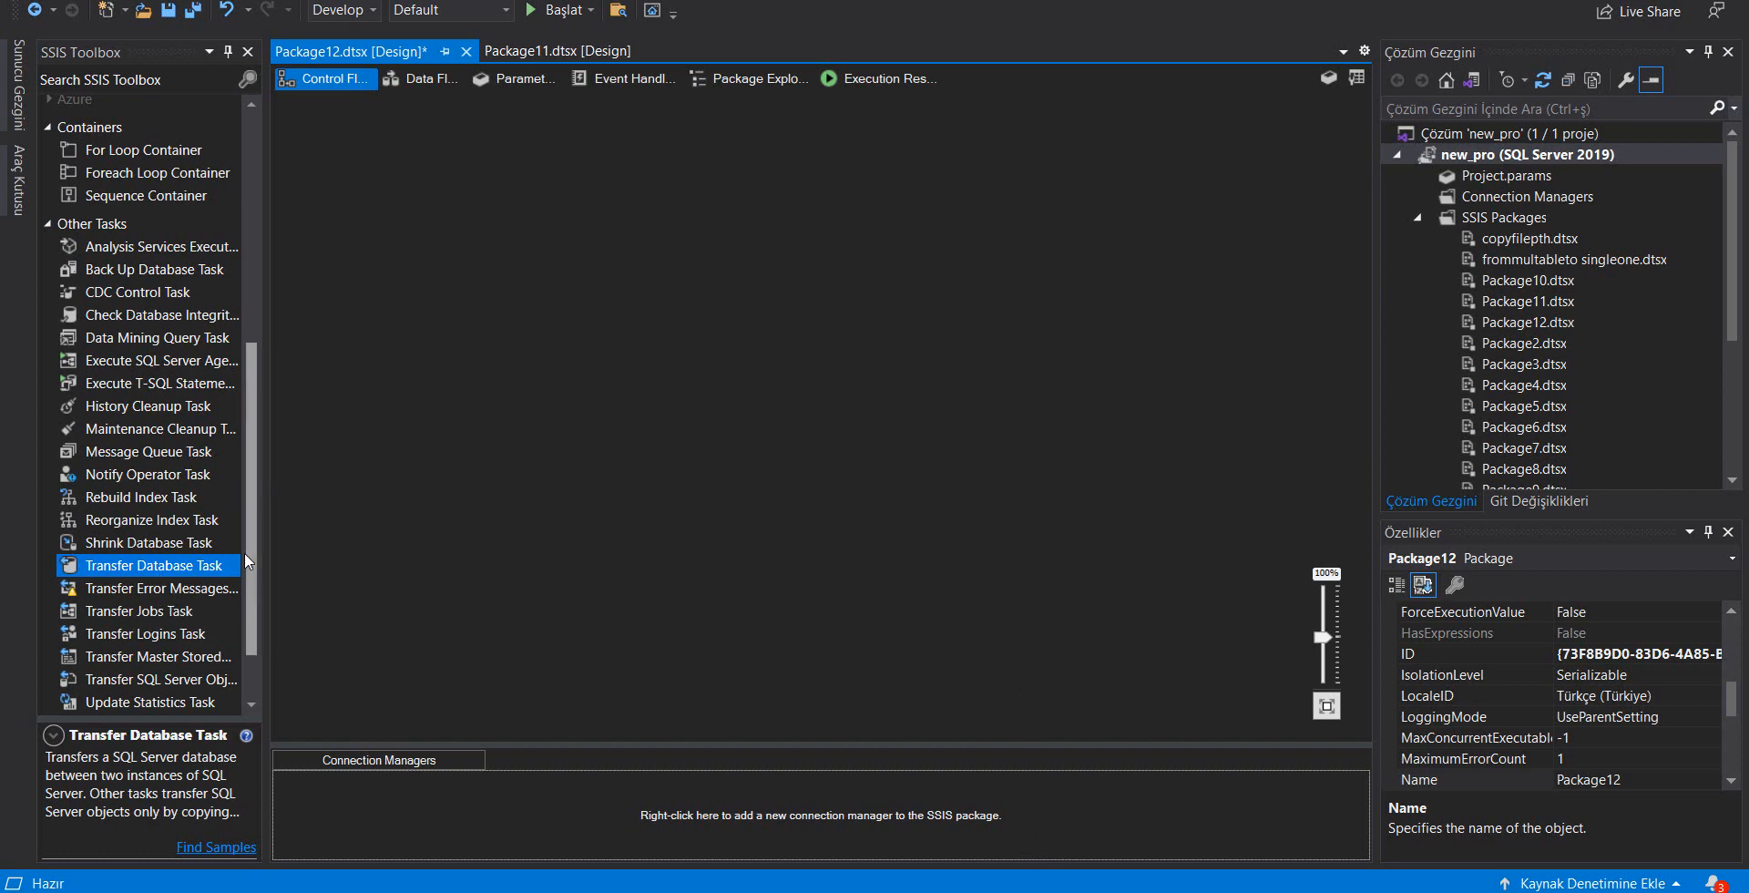
Switch to the SSIS project in Visual Studio and add a Transfer SQL Server Objects Task to Package12's control flow
{"action": "left_click_drag", "start_coordinate": [244, 557], "coordinate": [245, 602]}
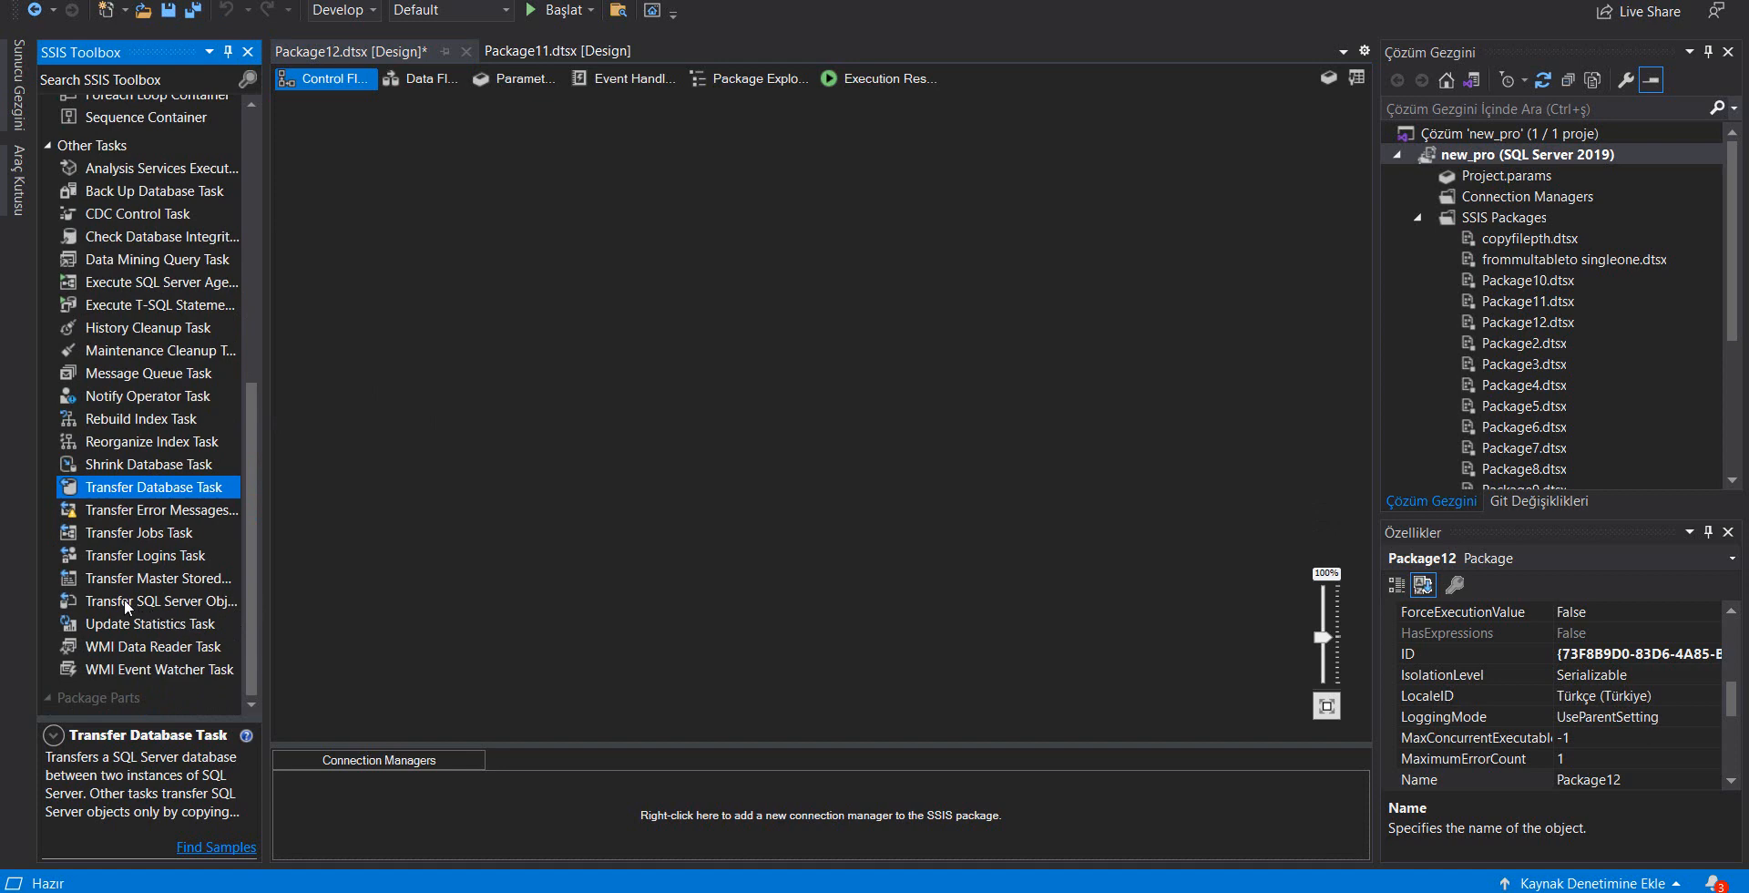
{"action": "left_click_drag", "start_coordinate": [126, 606], "coordinate": [638, 204]}
{"action": "left_click", "coordinate": [663, 352]}
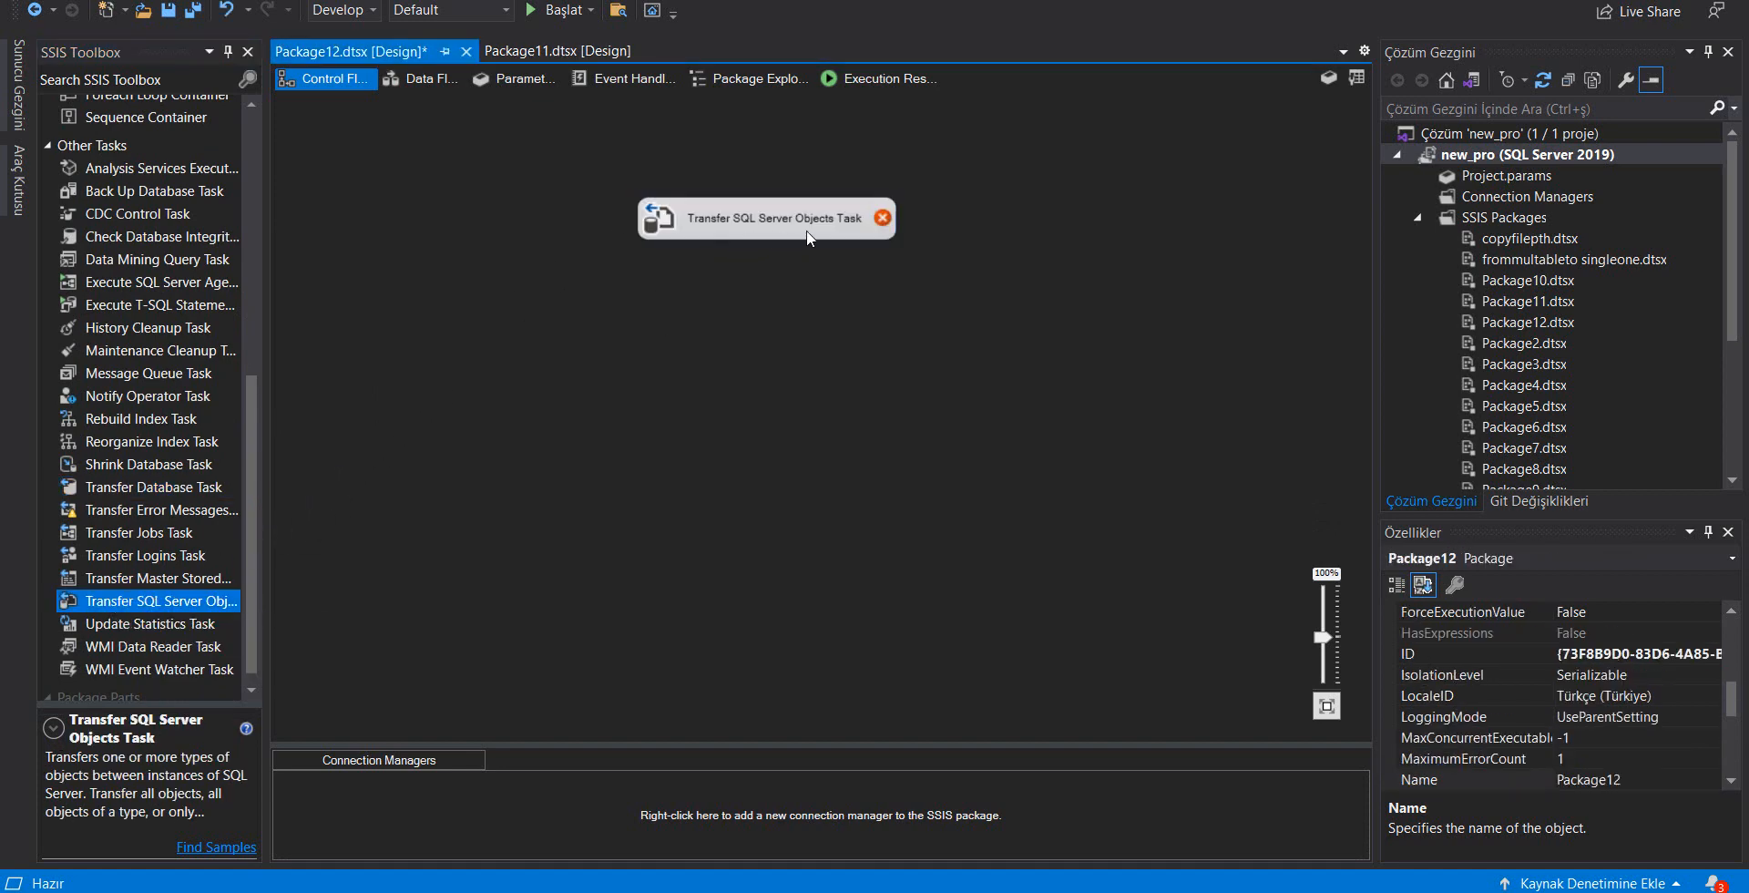
Open the Transfer SQL Server Objects Task's object settings and start a new connection for SourceConnection
{"action": "mouse_move", "coordinate": [807, 225]}
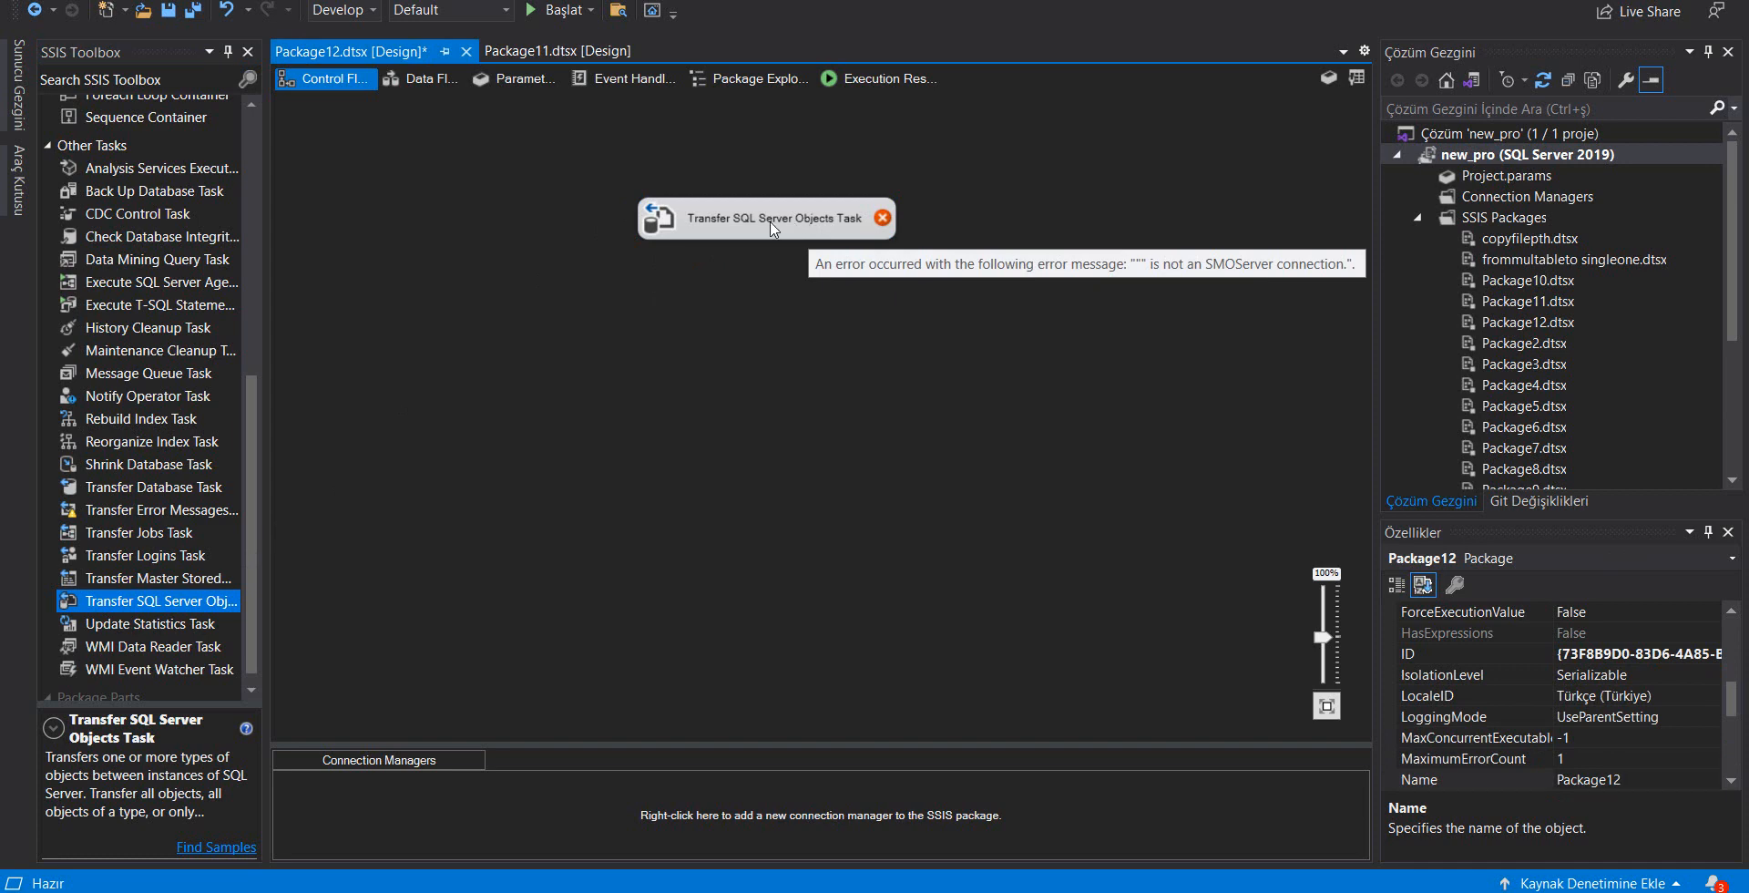
{"action": "double_click", "coordinate": [770, 228]}
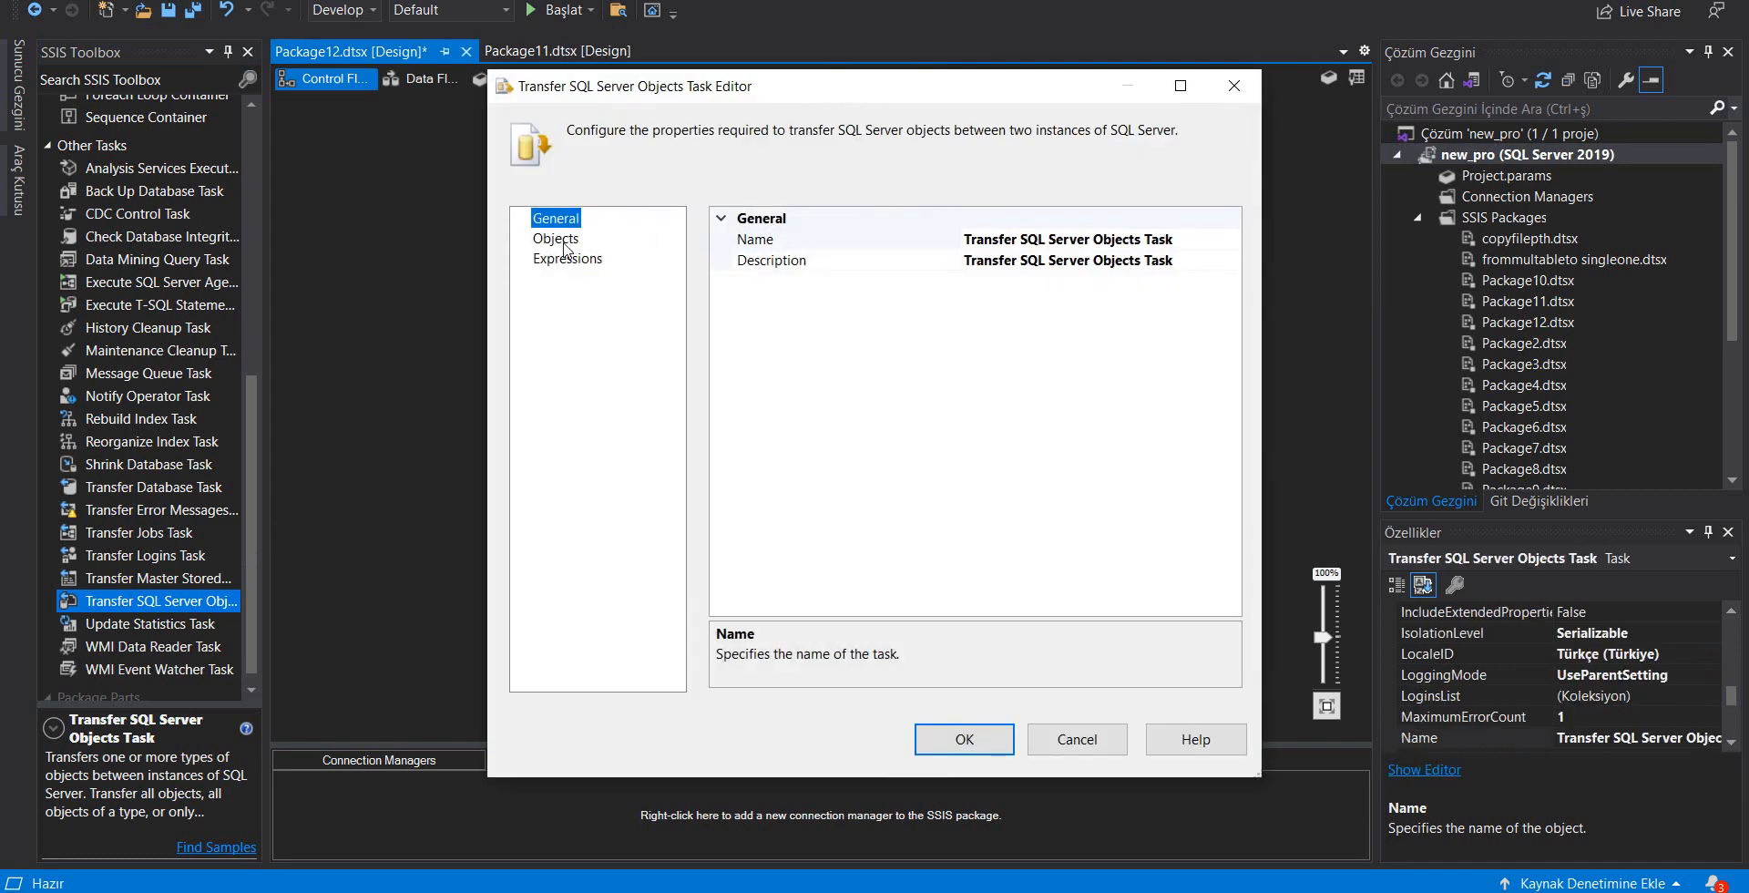
{"action": "left_click", "coordinate": [565, 242]}
{"action": "left_click", "coordinate": [1070, 244]}
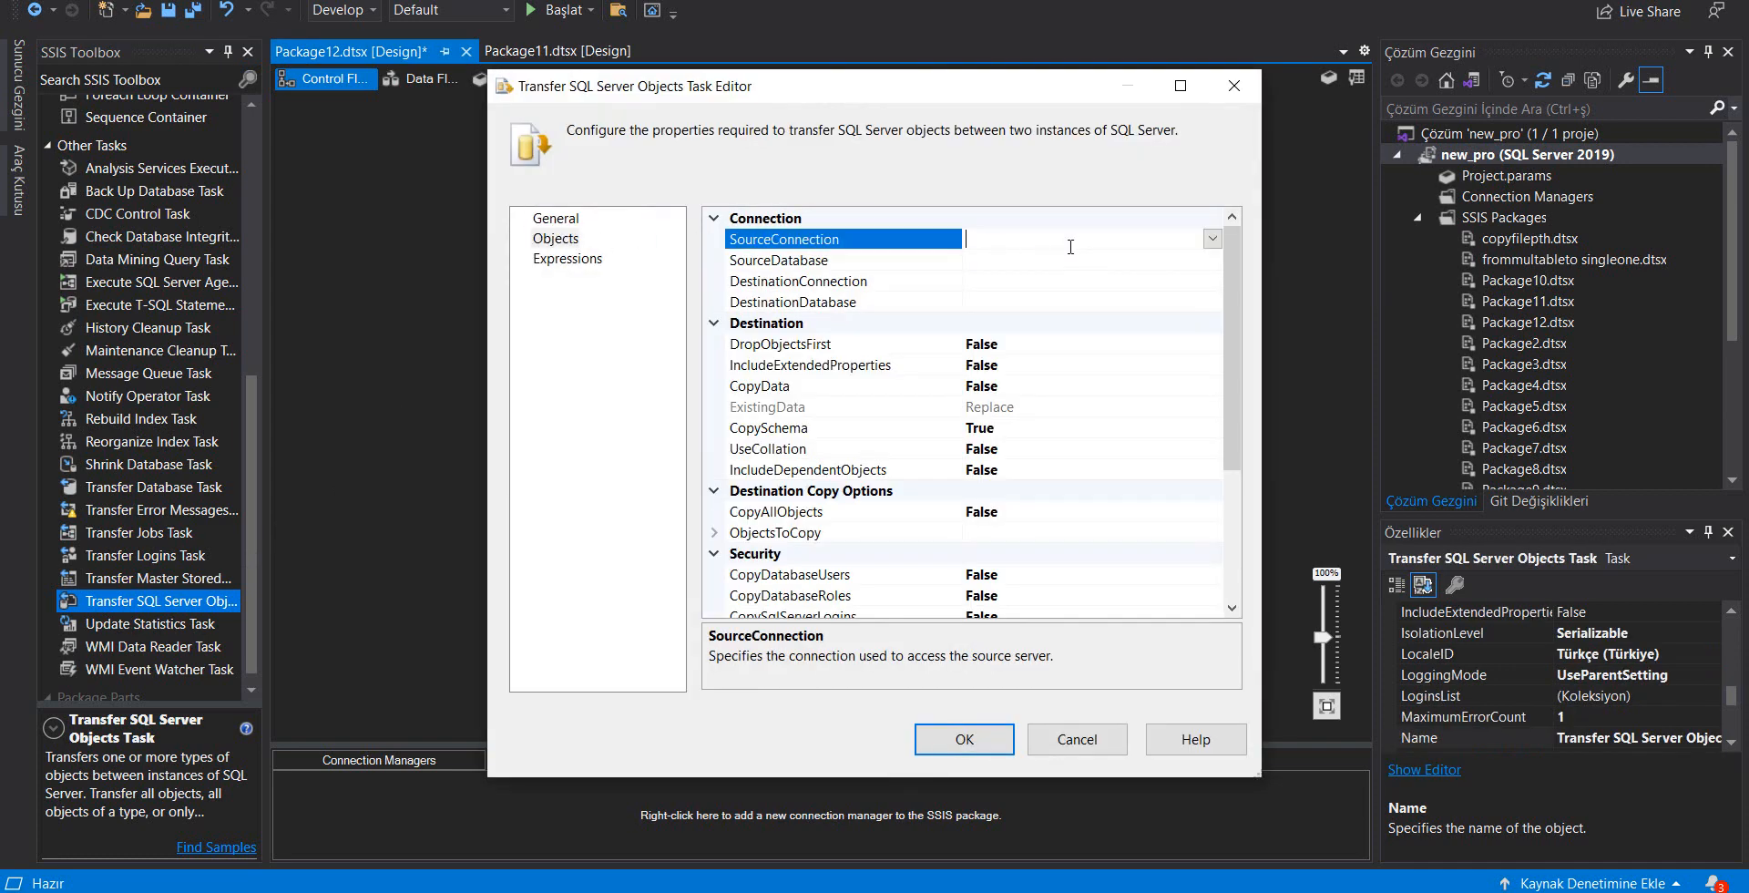
{"action": "left_click", "coordinate": [1213, 238]}
{"action": "left_click", "coordinate": [1033, 265]}
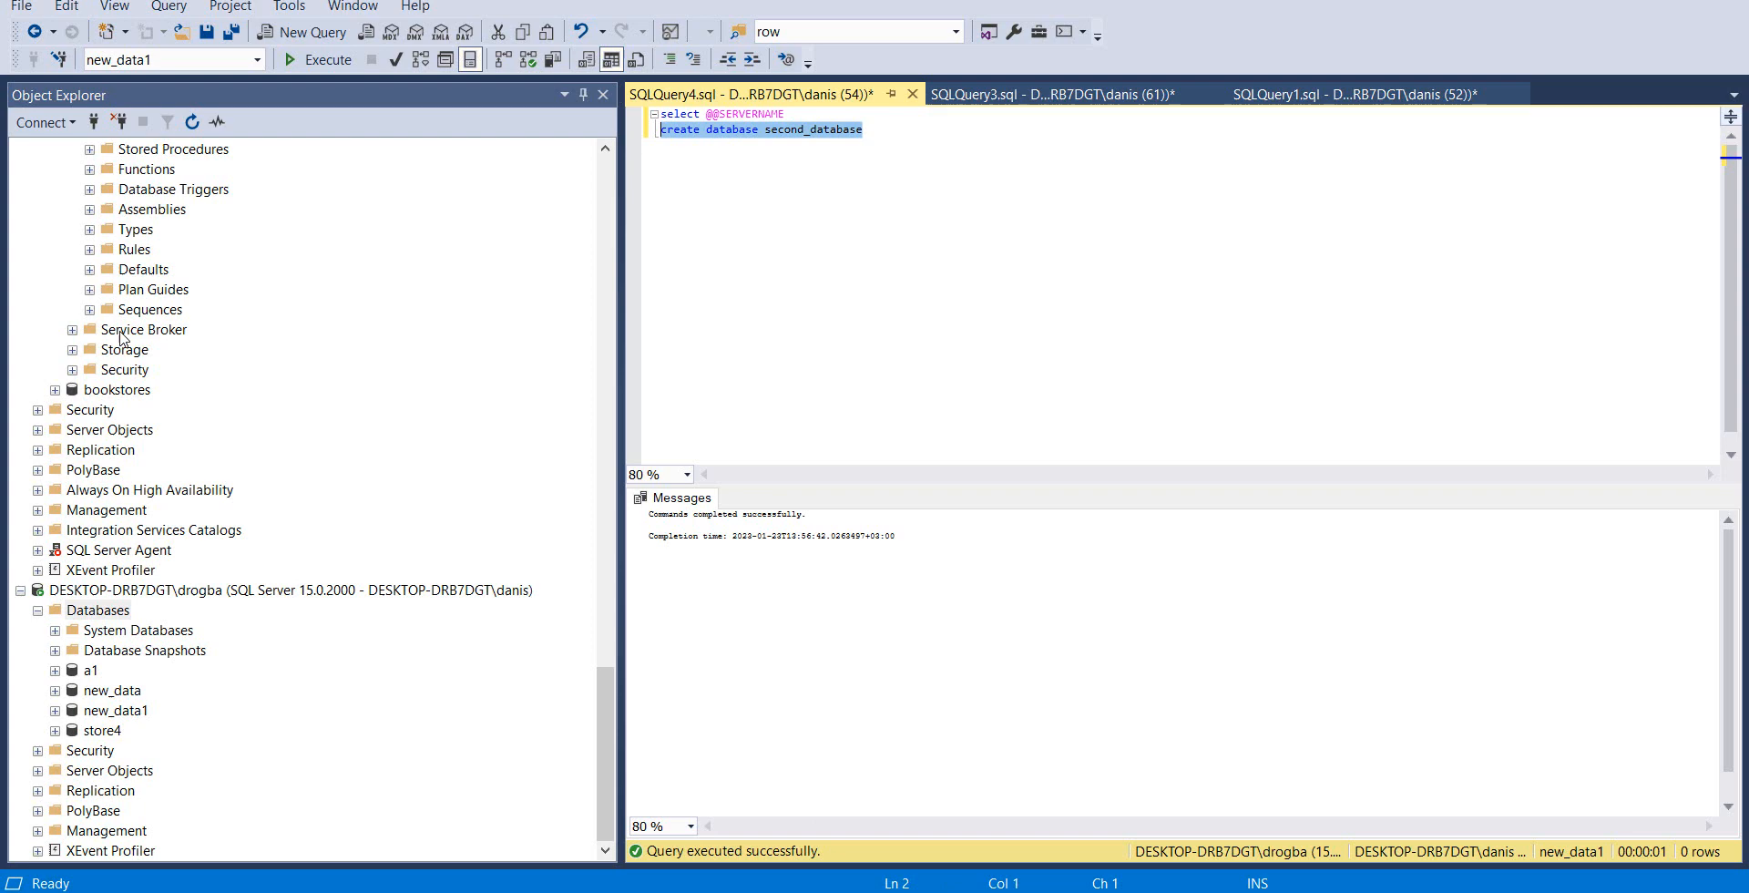
Switch to SQL Server Management Studio and check the source server's name in its server list and connection dialog, without connecting
{"action": "scroll", "coordinate": [71, 221], "scroll_direction": "up", "scroll_amount": 15}
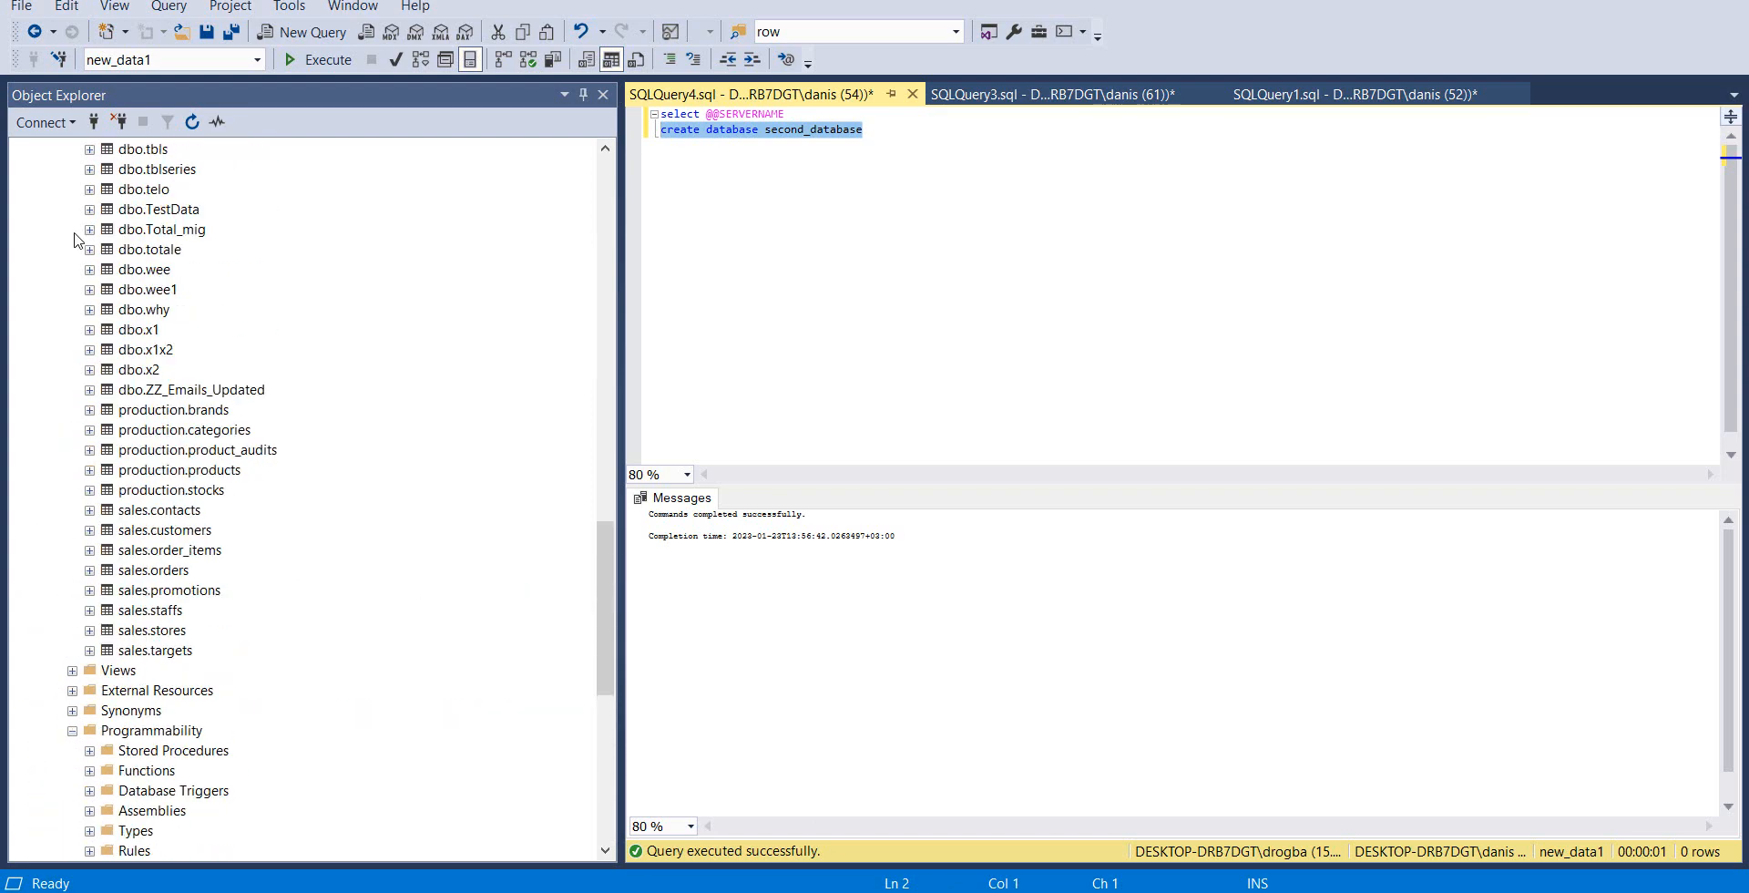
{"action": "scroll", "coordinate": [71, 221], "scroll_direction": "up", "scroll_amount": 20}
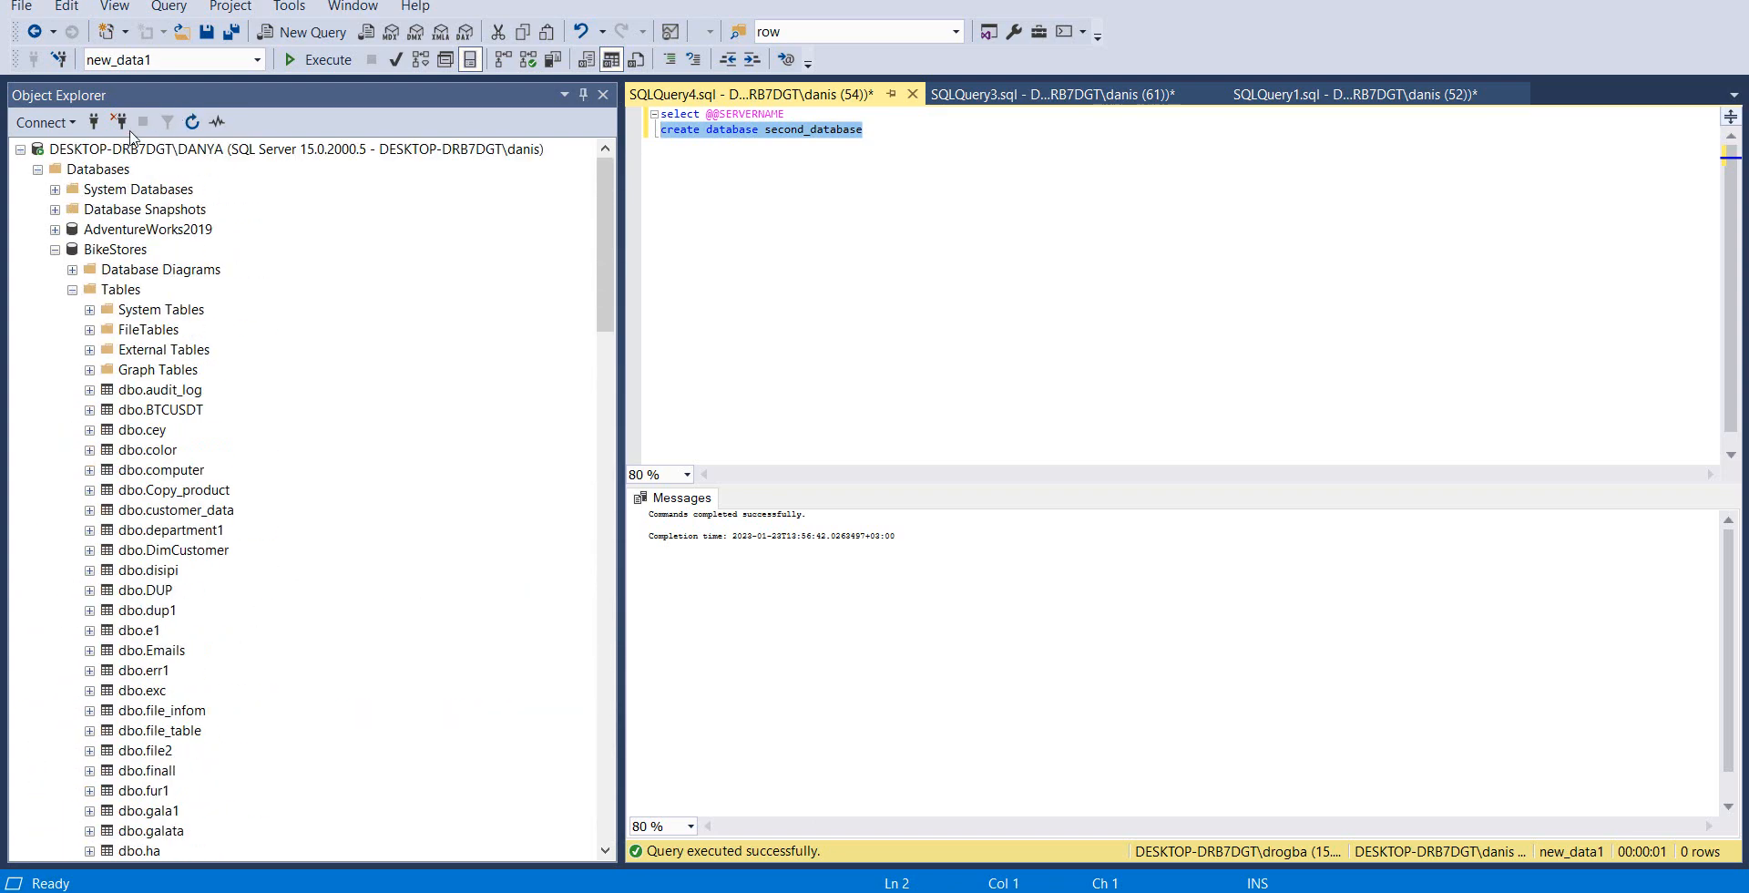
{"action": "left_click", "coordinate": [132, 149]}
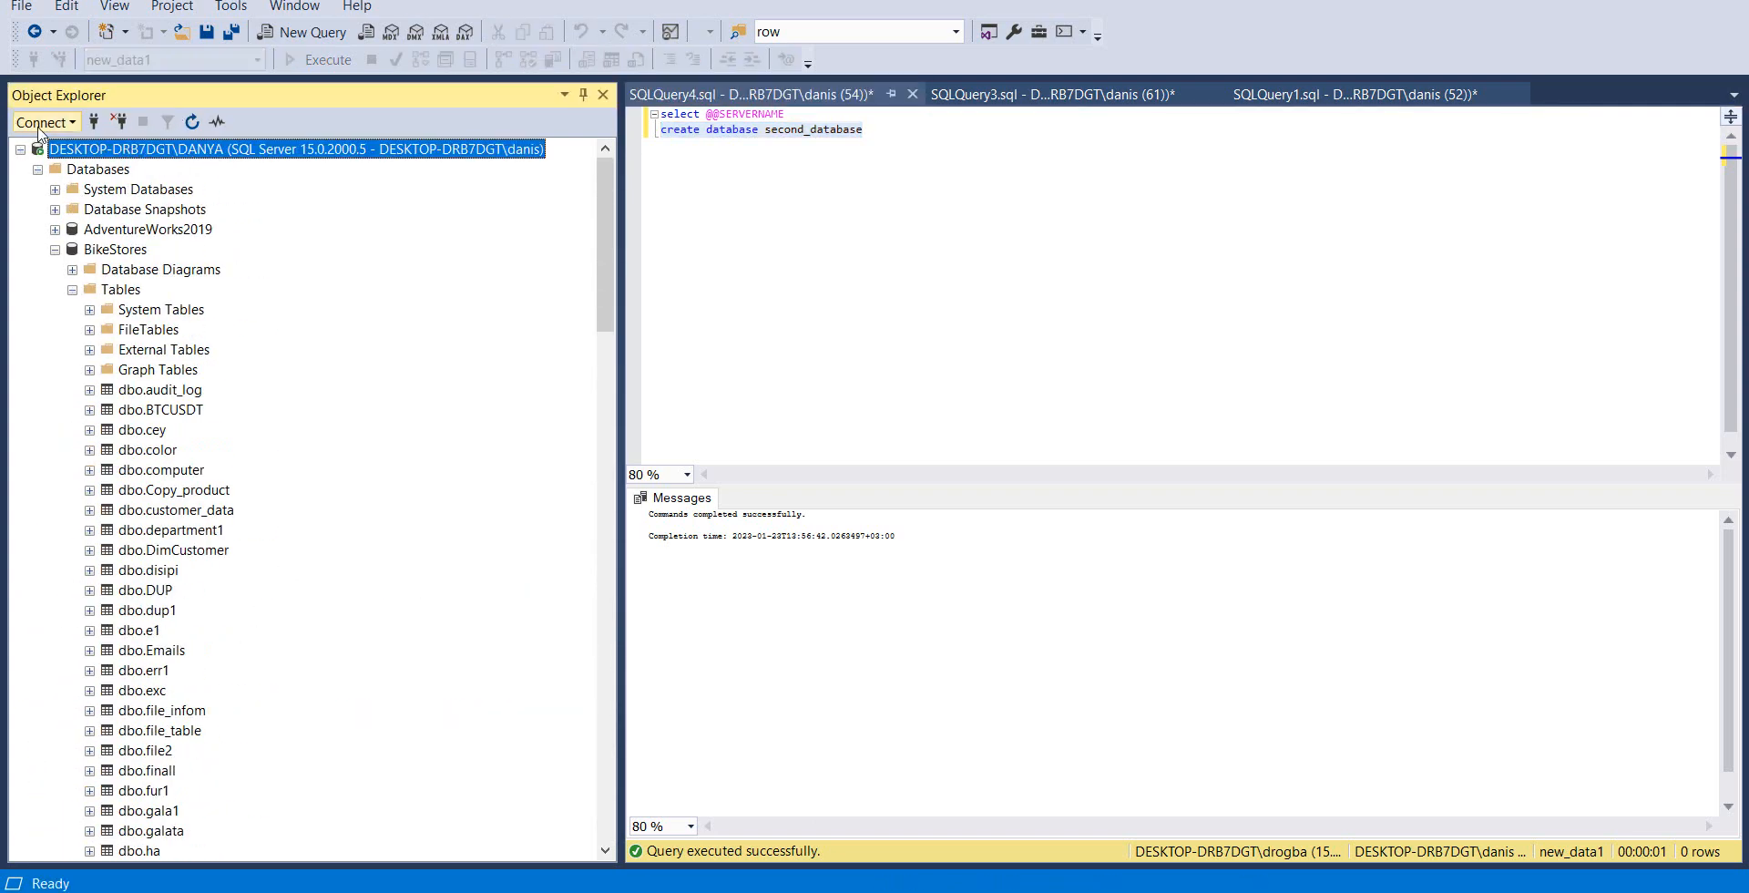
{"action": "left_click", "coordinate": [42, 124]}
{"action": "left_click", "coordinate": [73, 149]}
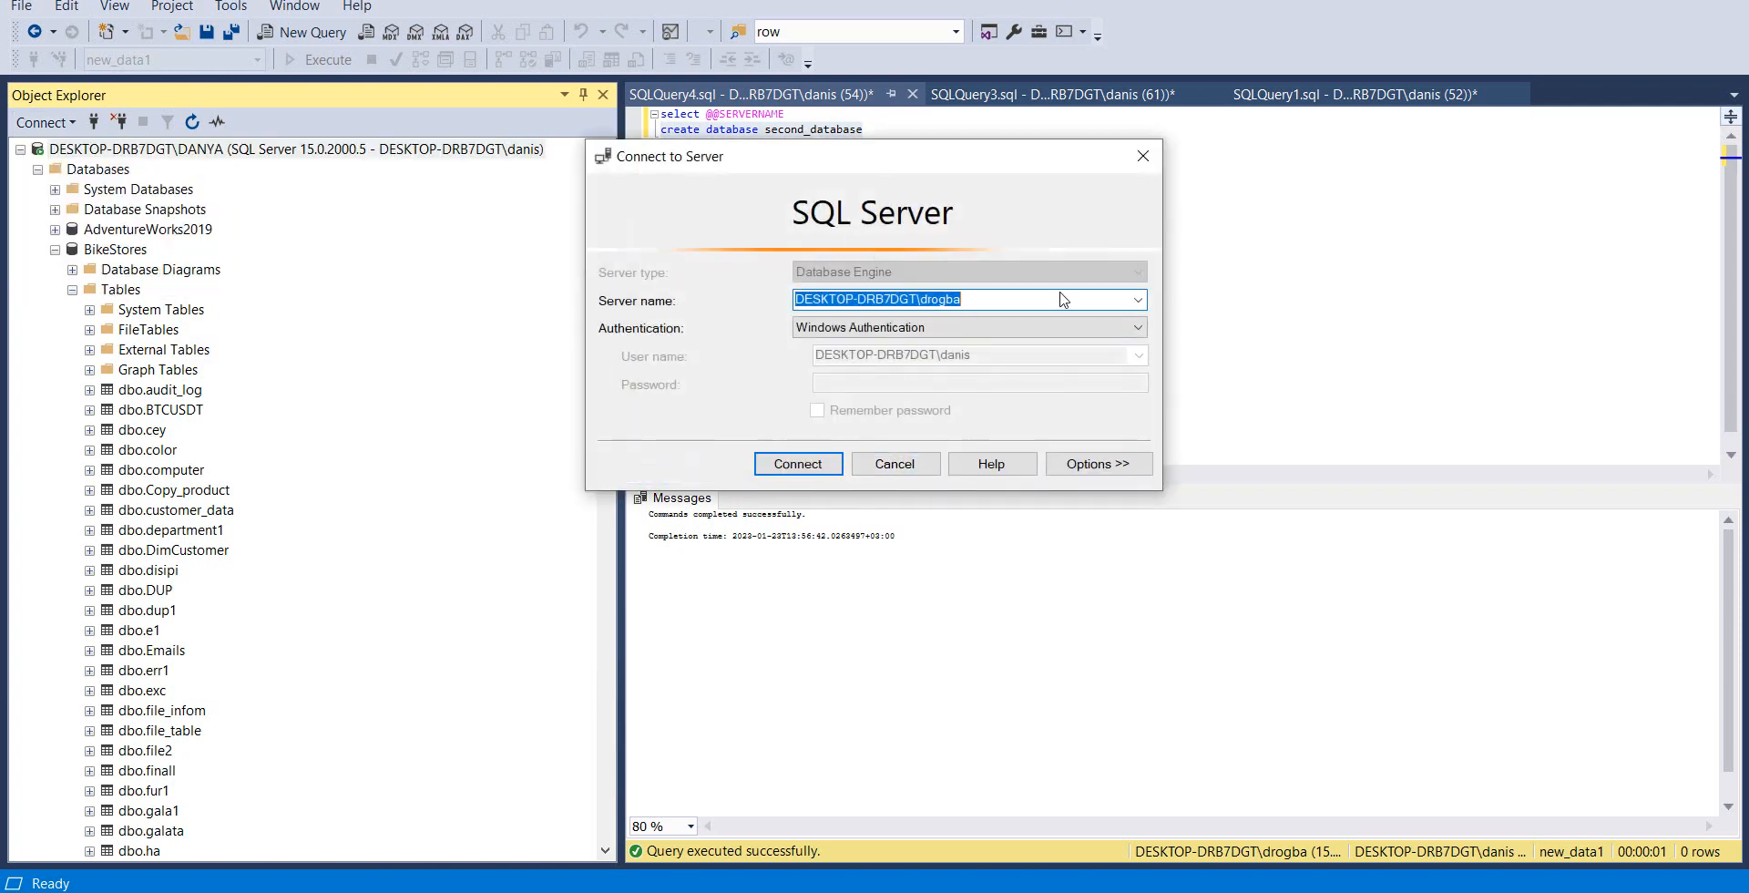
{"action": "left_click", "coordinate": [1144, 156]}
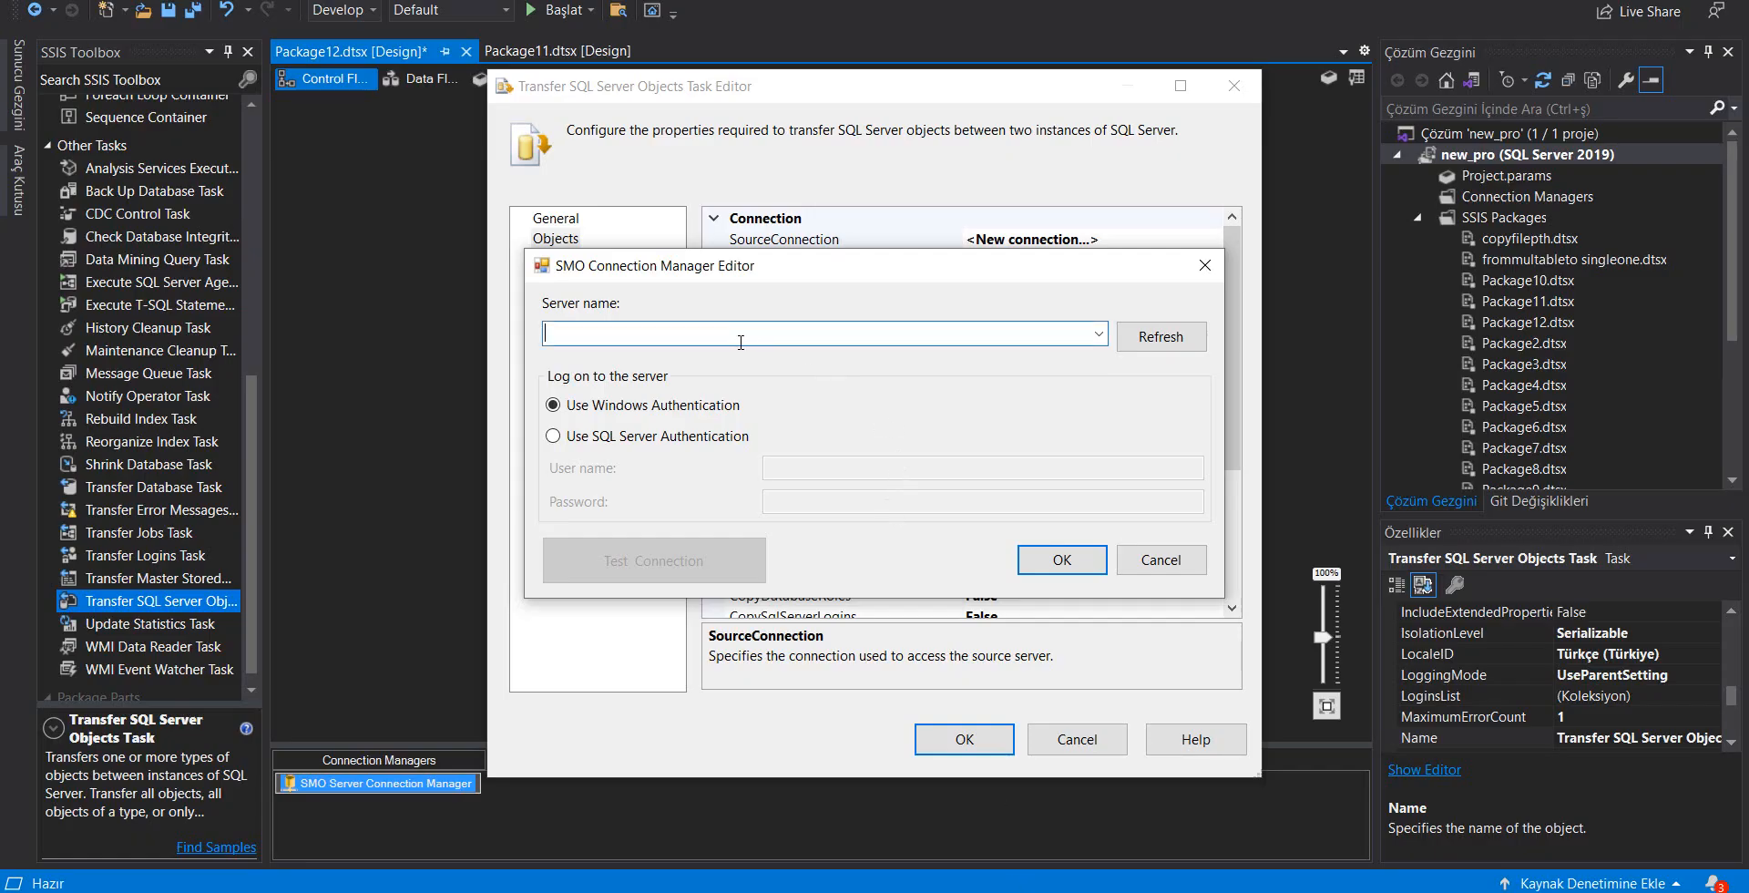
Set the source connection's server to DESKTOP-DRB7DGT\danya with Windows Authentication, test the connection and accept it
{"action": "type", "text": "DESKTOP-DRB7DGT\\drogba"}
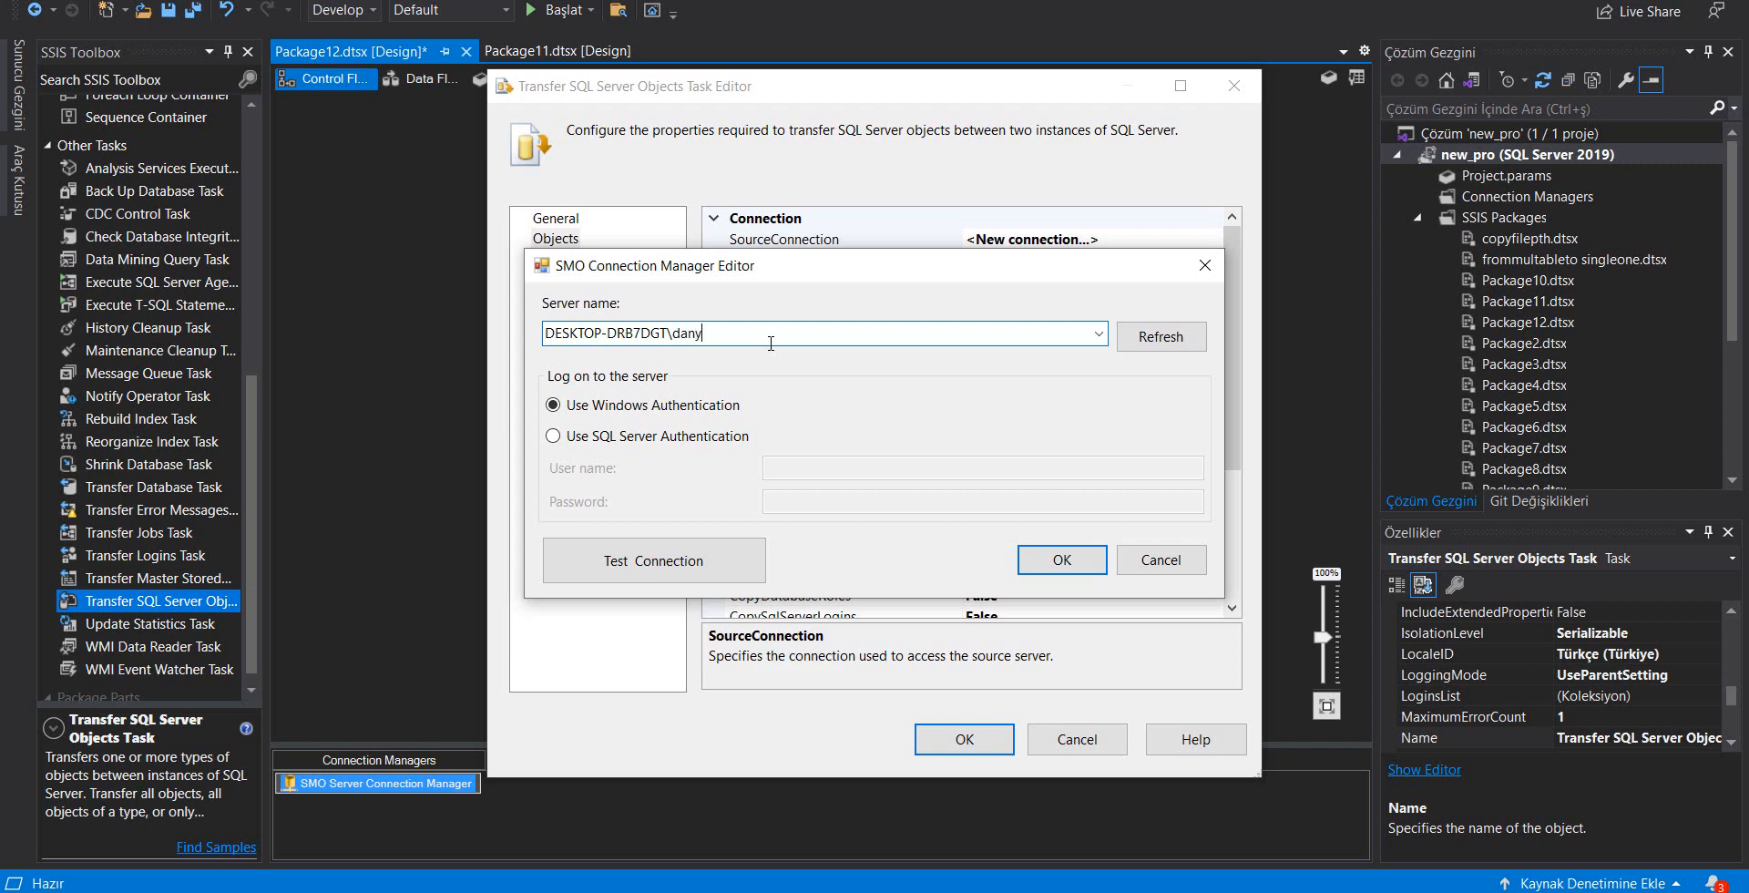
{"action": "type", "text": "a"}
{"action": "left_click", "coordinate": [618, 563]}
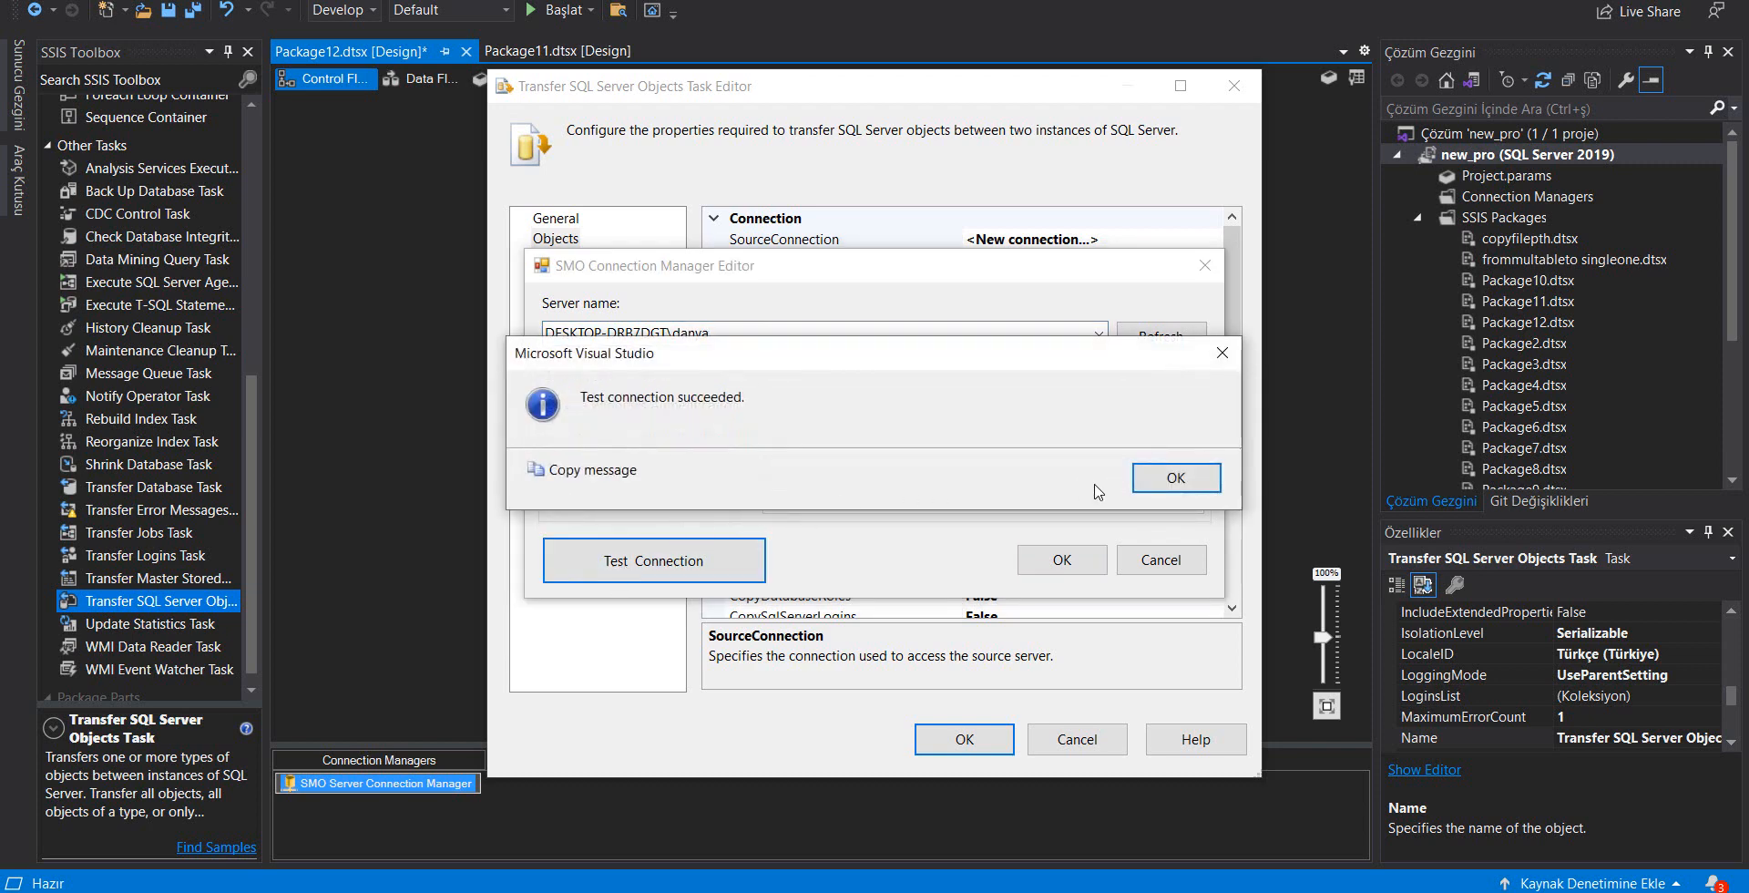
{"action": "left_click", "coordinate": [1174, 477]}
{"action": "left_click", "coordinate": [1057, 559]}
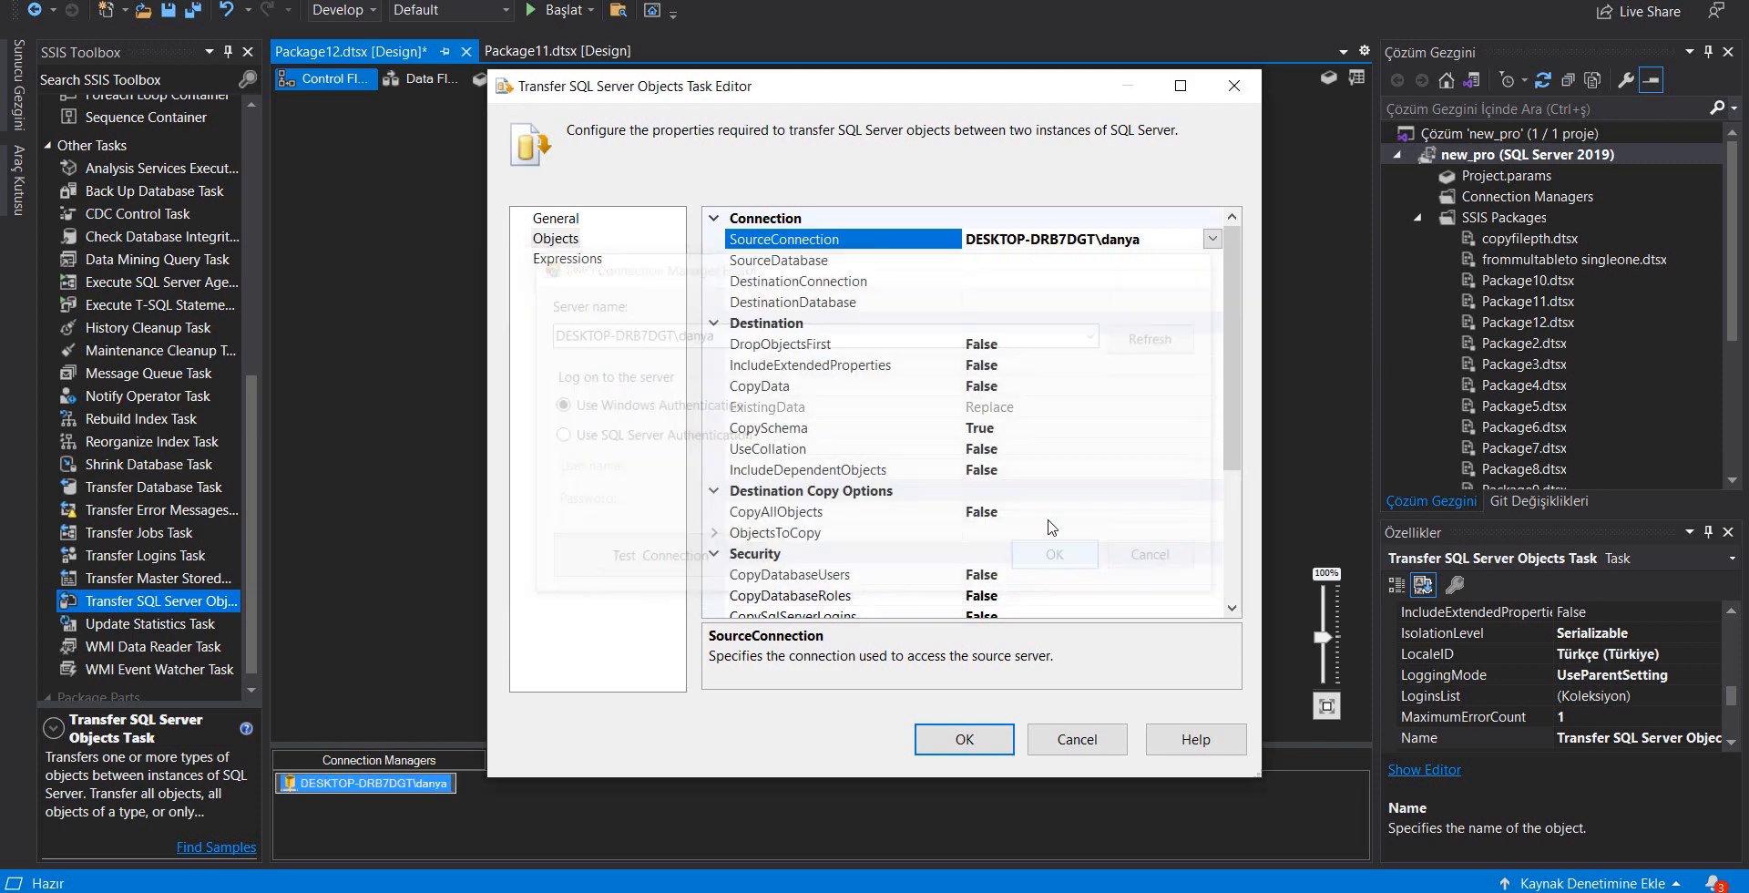
Choose BikeStores as the SourceDatabase of the transfer task
{"action": "left_click", "coordinate": [1062, 264]}
{"action": "left_click", "coordinate": [1212, 260]}
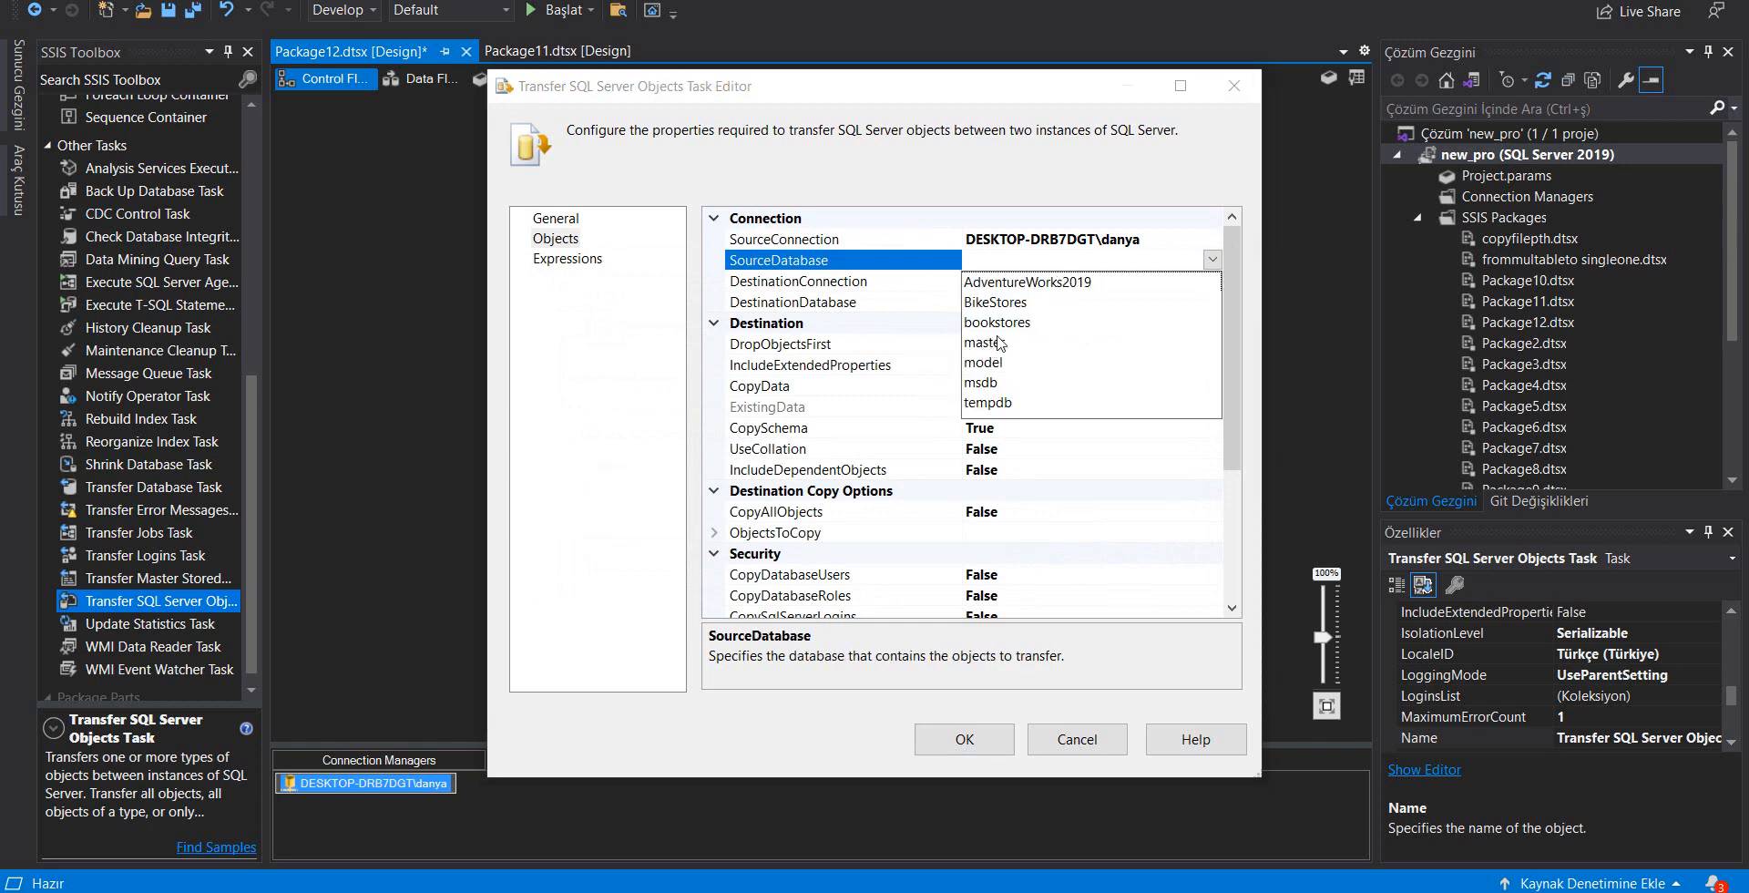
{"action": "left_click", "coordinate": [996, 302]}
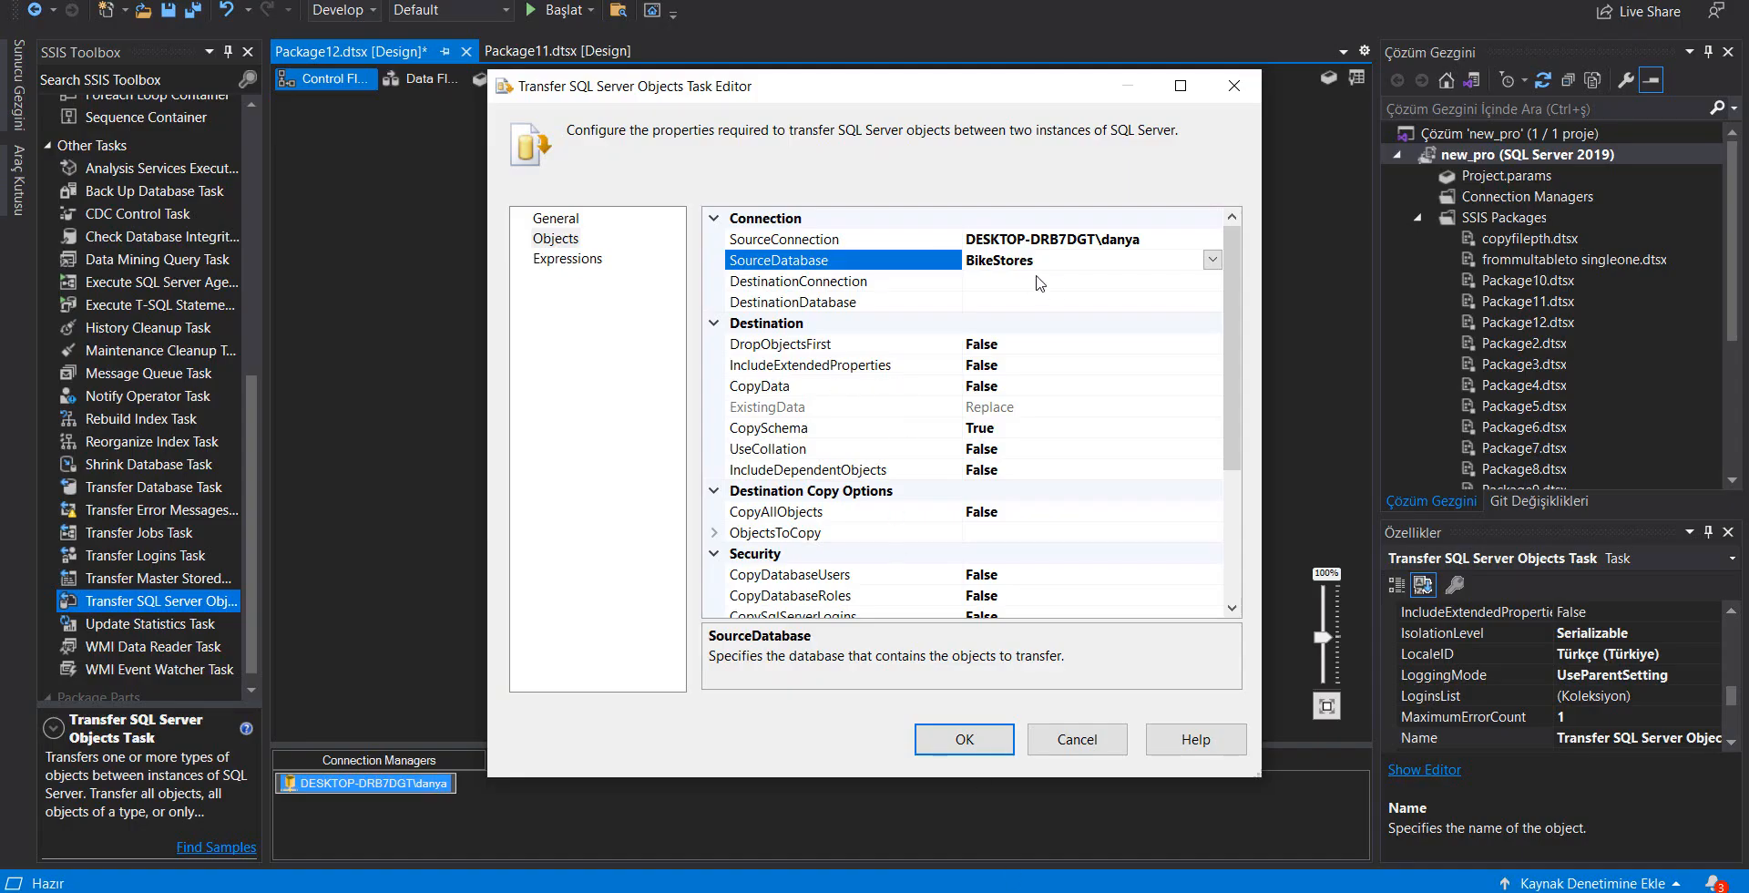
Create a new DestinationConnection to server DESKTOP-DRB7DGT\drogba with Windows Authentication, test it and accept it
{"action": "left_click", "coordinate": [1056, 284]}
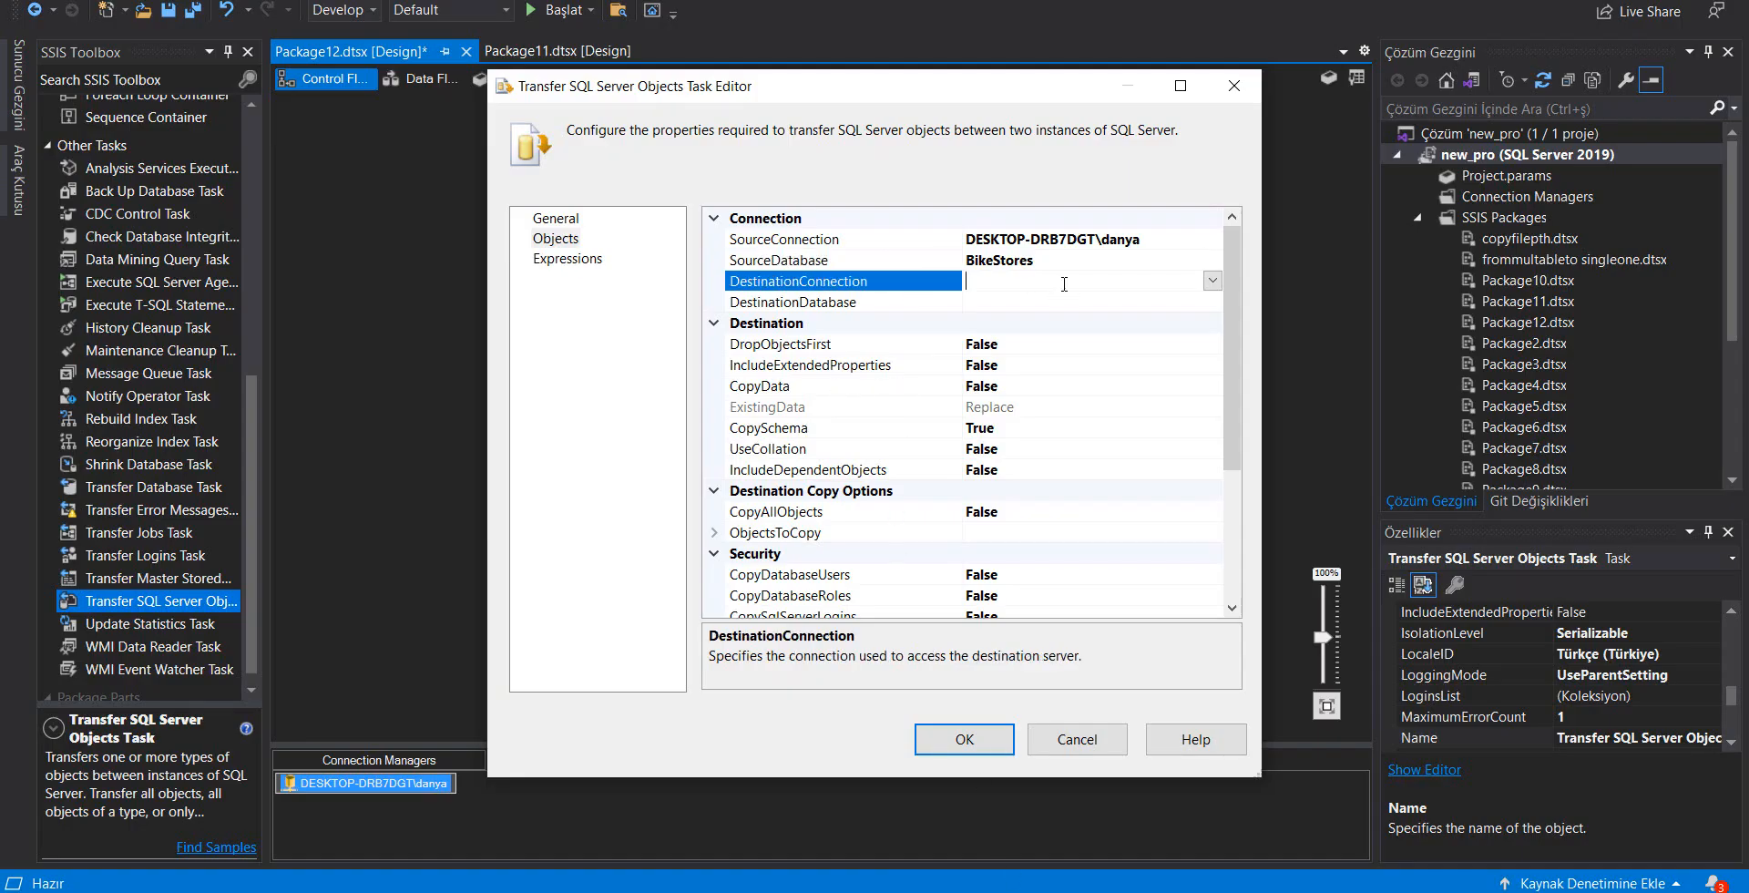
{"action": "left_click", "coordinate": [1212, 281]}
{"action": "left_click", "coordinate": [1036, 311]}
{"action": "type", "text": "DESKTOP-DRB7DGT\\drogba"}
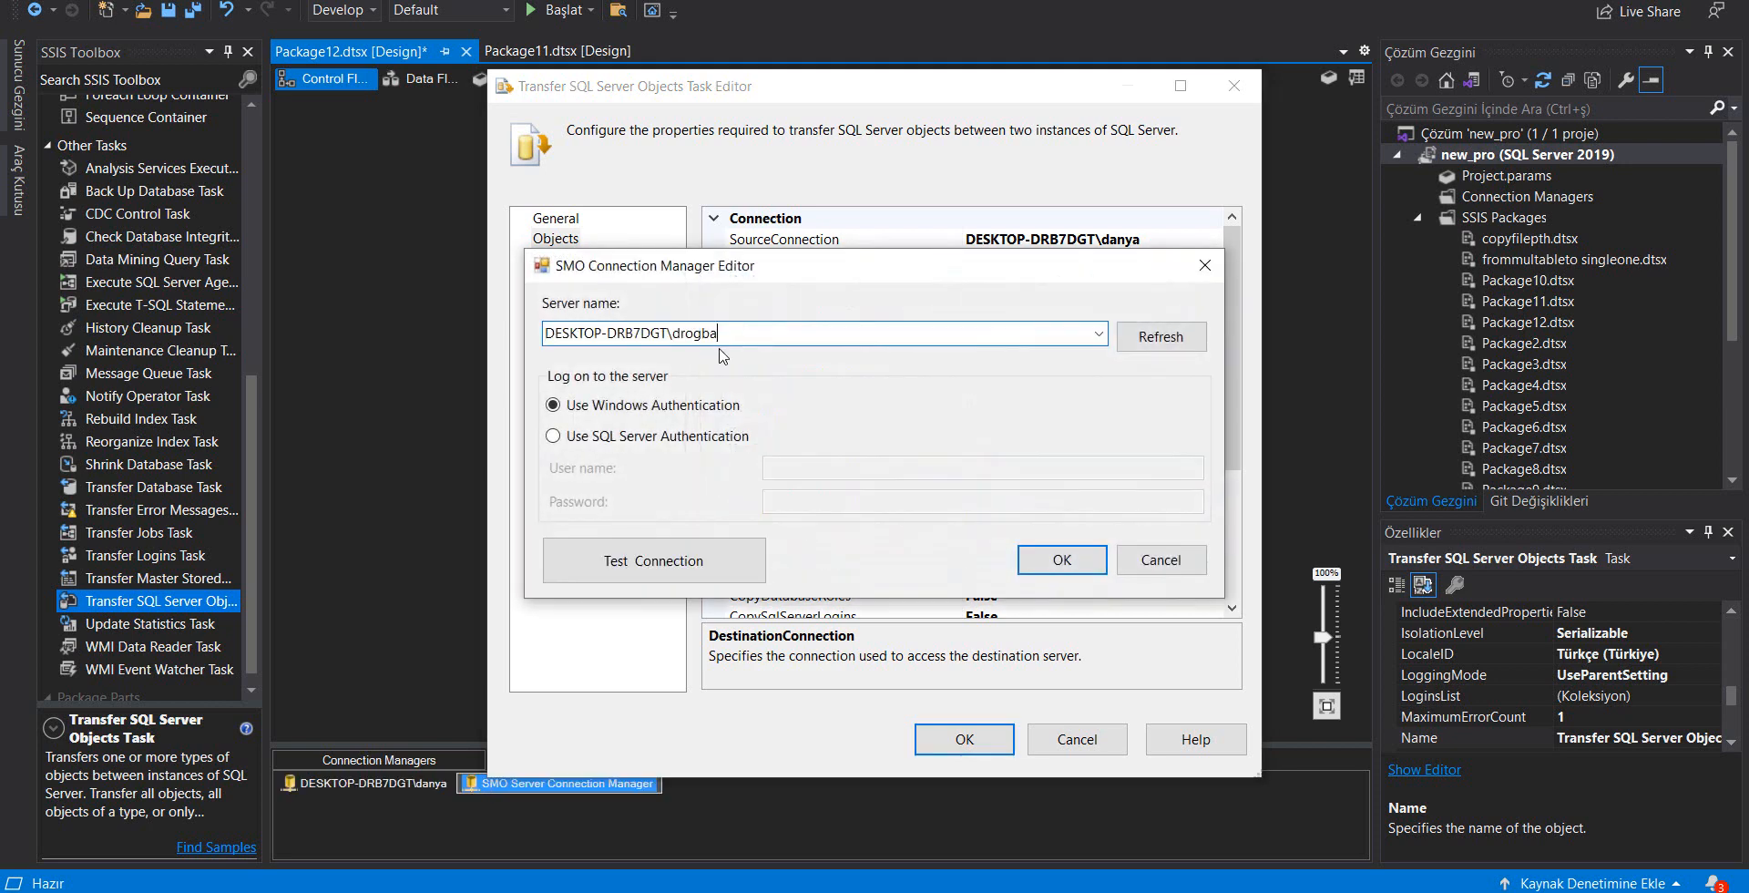
{"action": "left_click", "coordinate": [724, 558]}
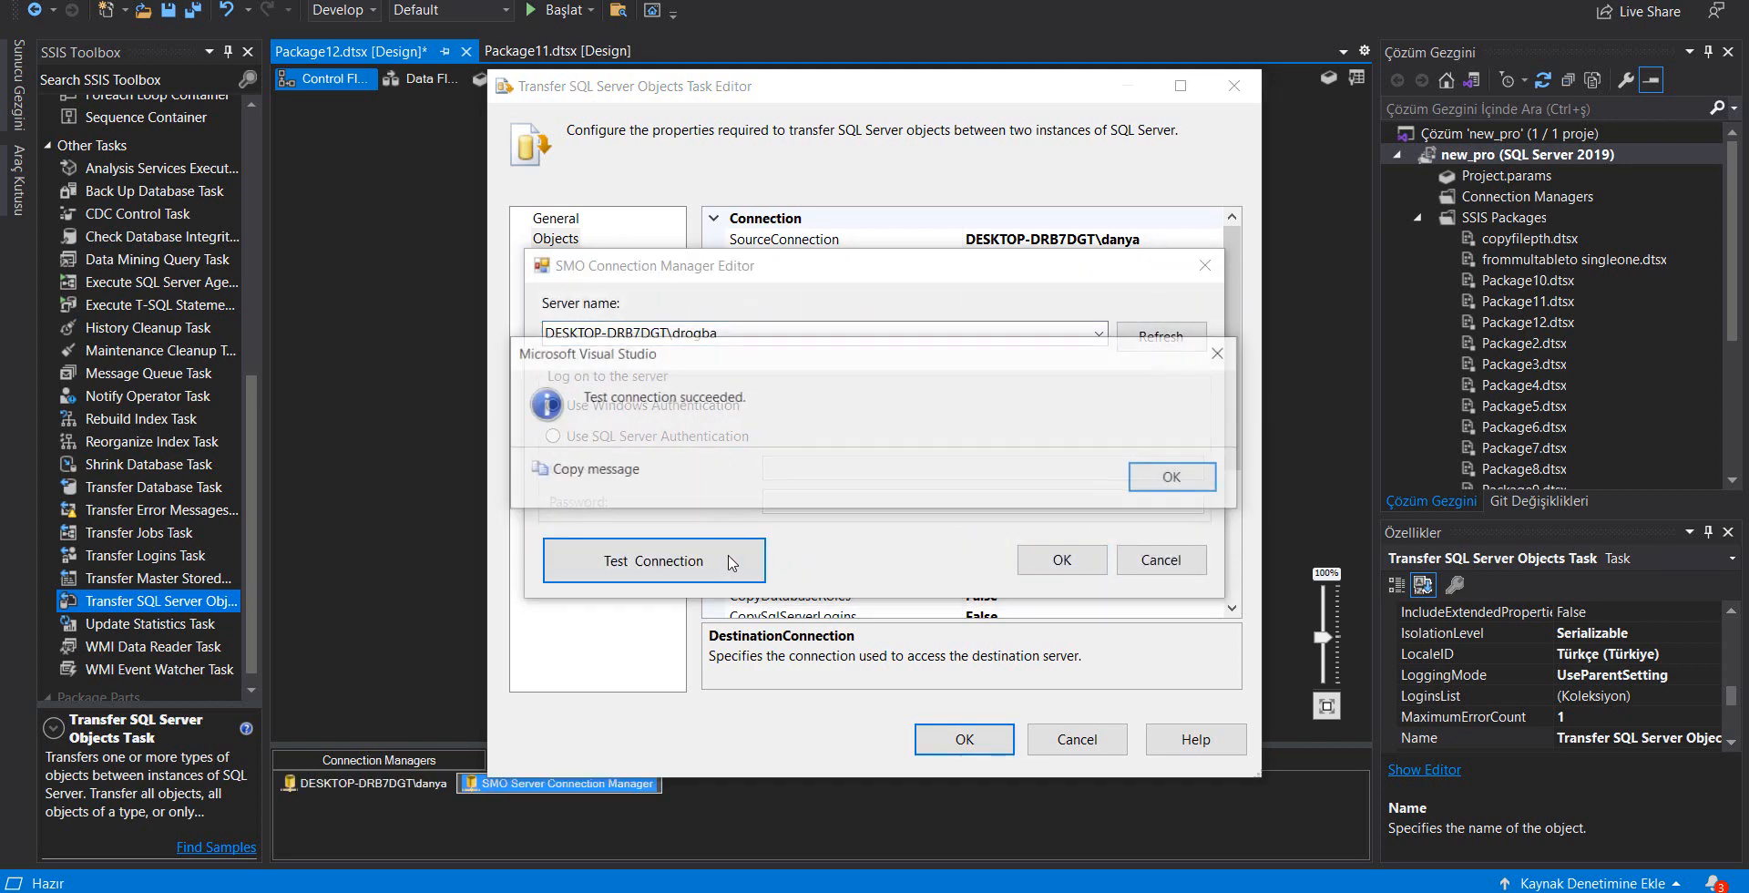
{"action": "left_click", "coordinate": [1150, 481]}
{"action": "left_click", "coordinate": [1063, 559]}
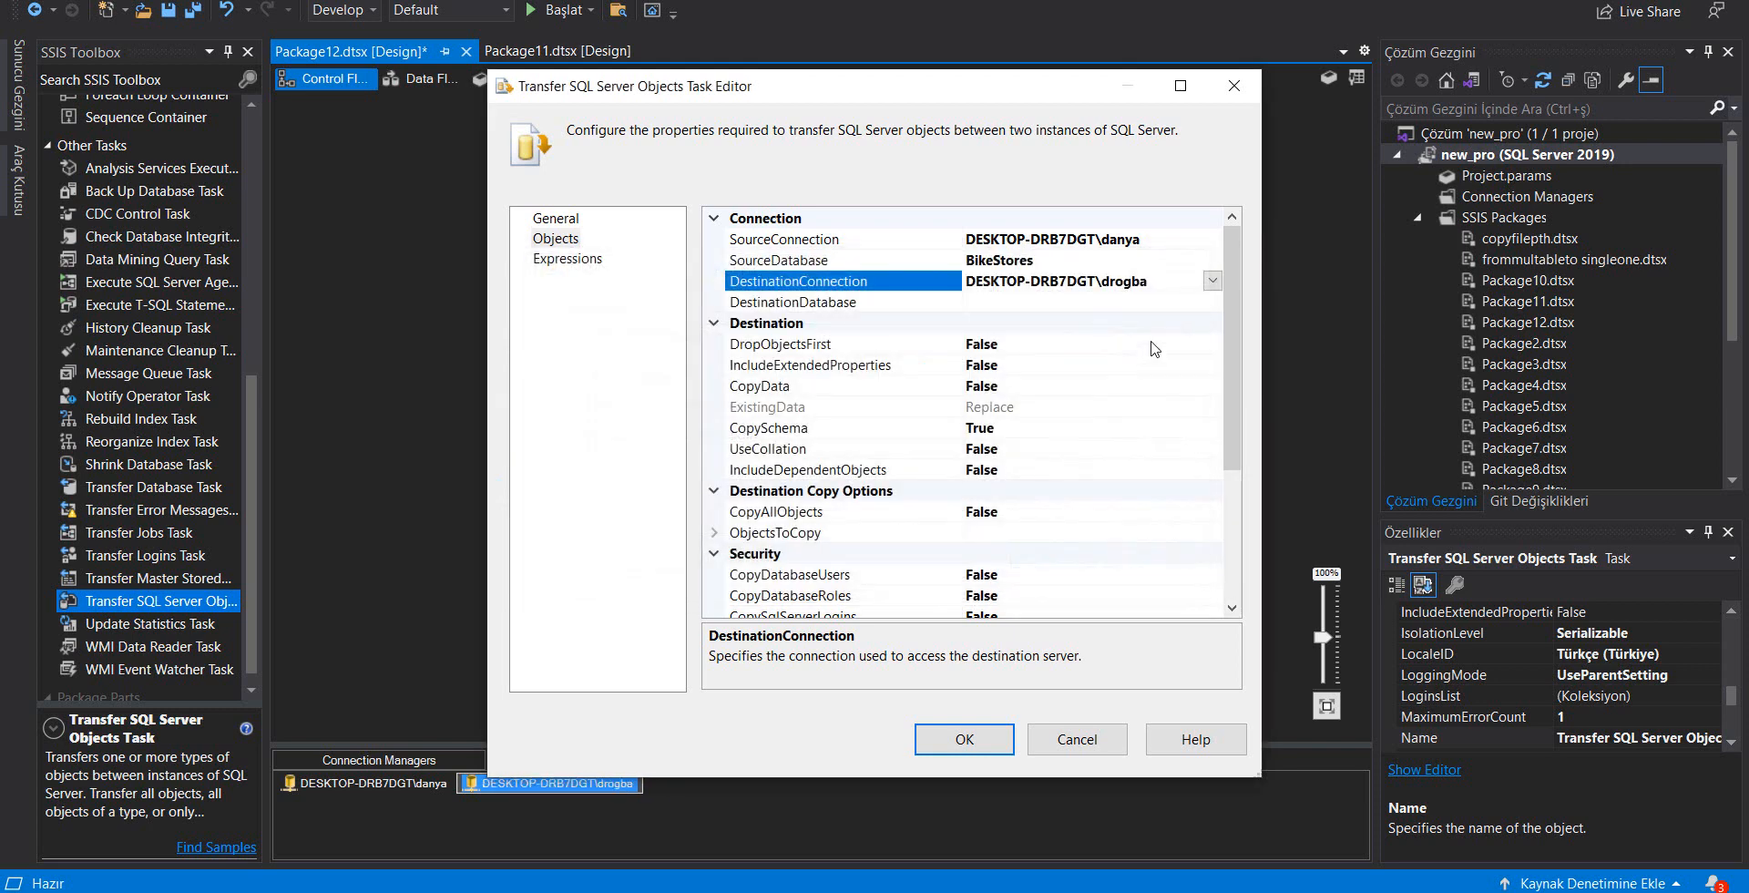
Maximize the task editor and choose second_database as the DestinationDatabase
{"action": "left_click", "coordinate": [1181, 85]}
{"action": "left_click", "coordinate": [1109, 179]}
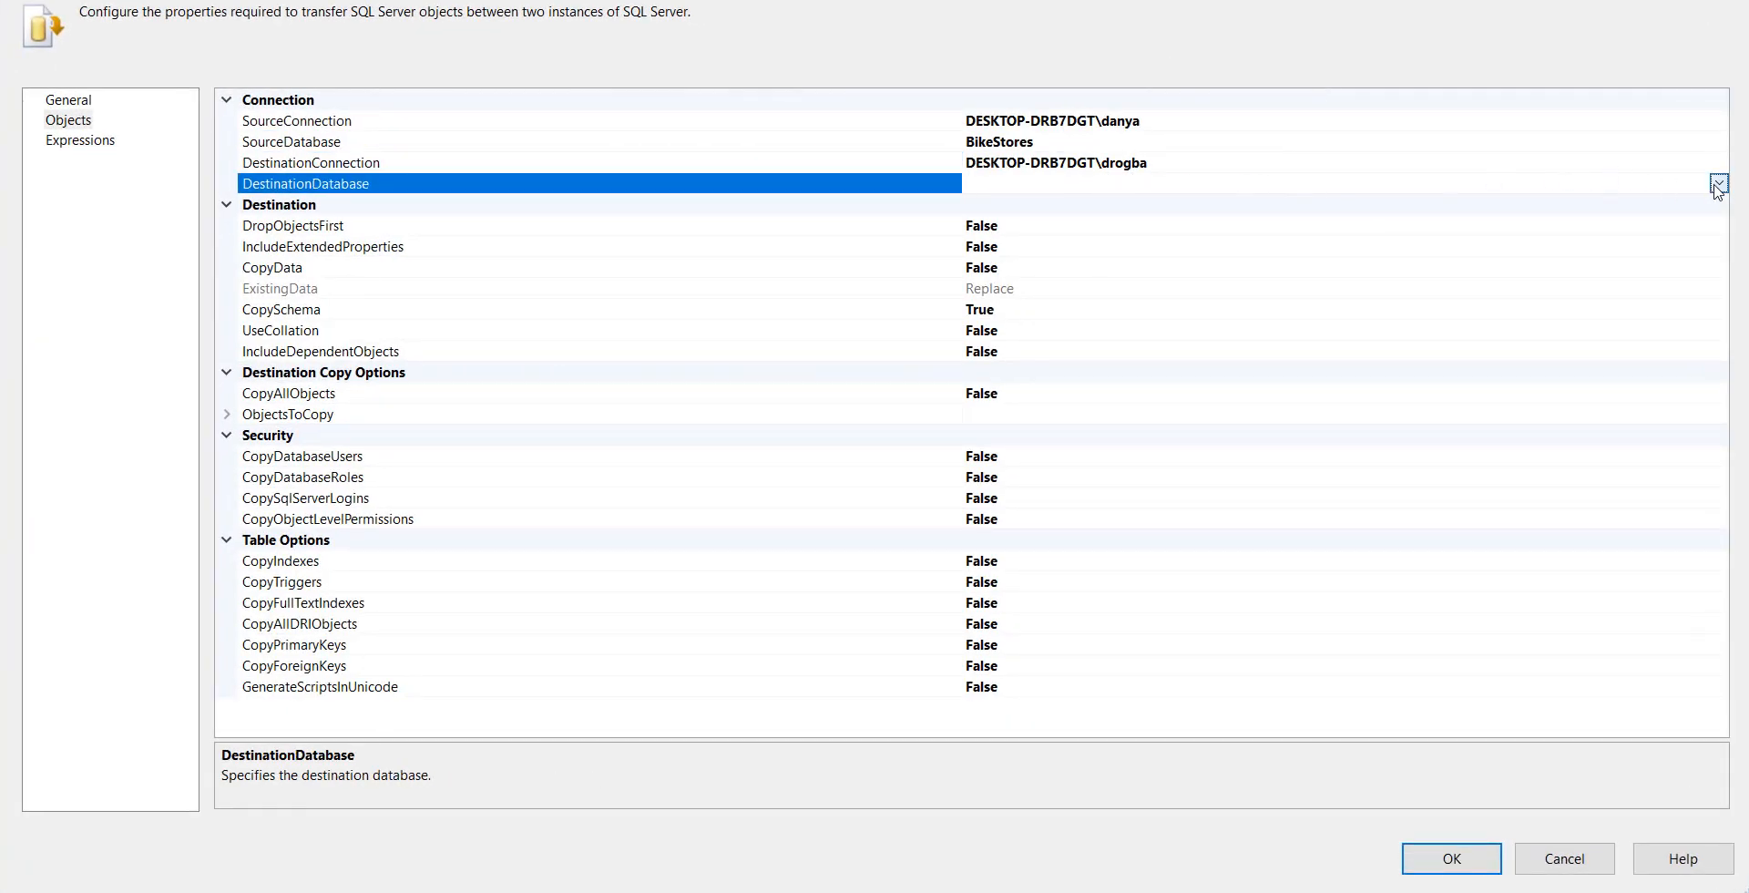
{"action": "left_click", "coordinate": [1718, 182]}
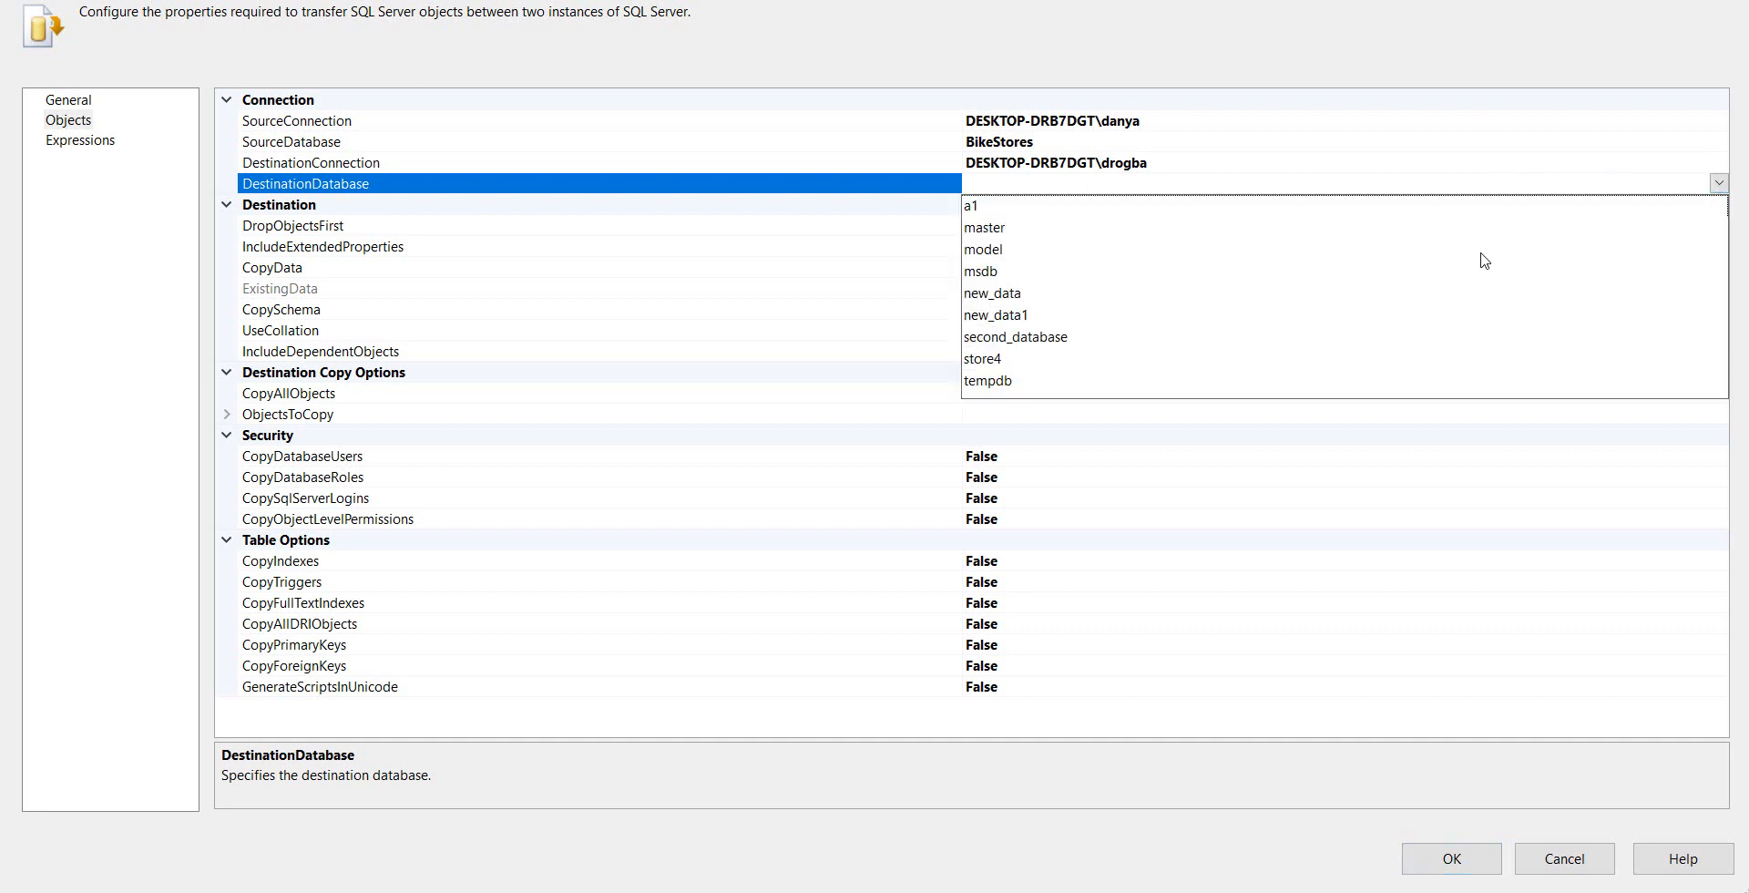
{"action": "left_click", "coordinate": [1019, 339]}
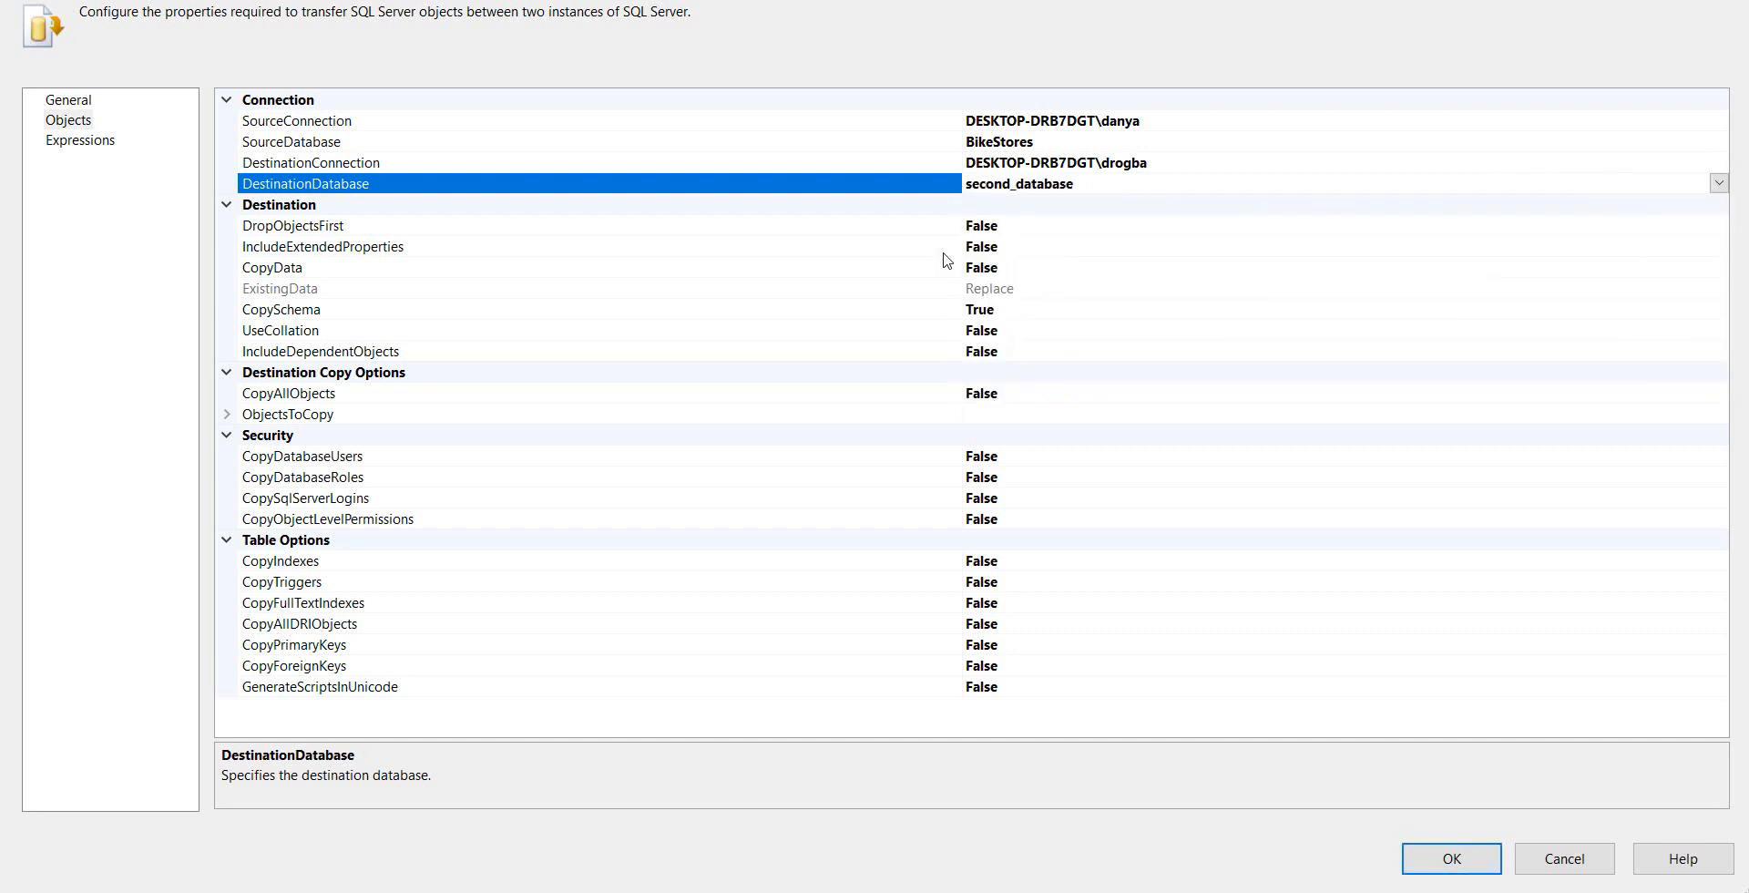
Set DropObjectsFirst and CopyData to True in the task's Destination settings
{"action": "left_click", "coordinate": [1196, 226]}
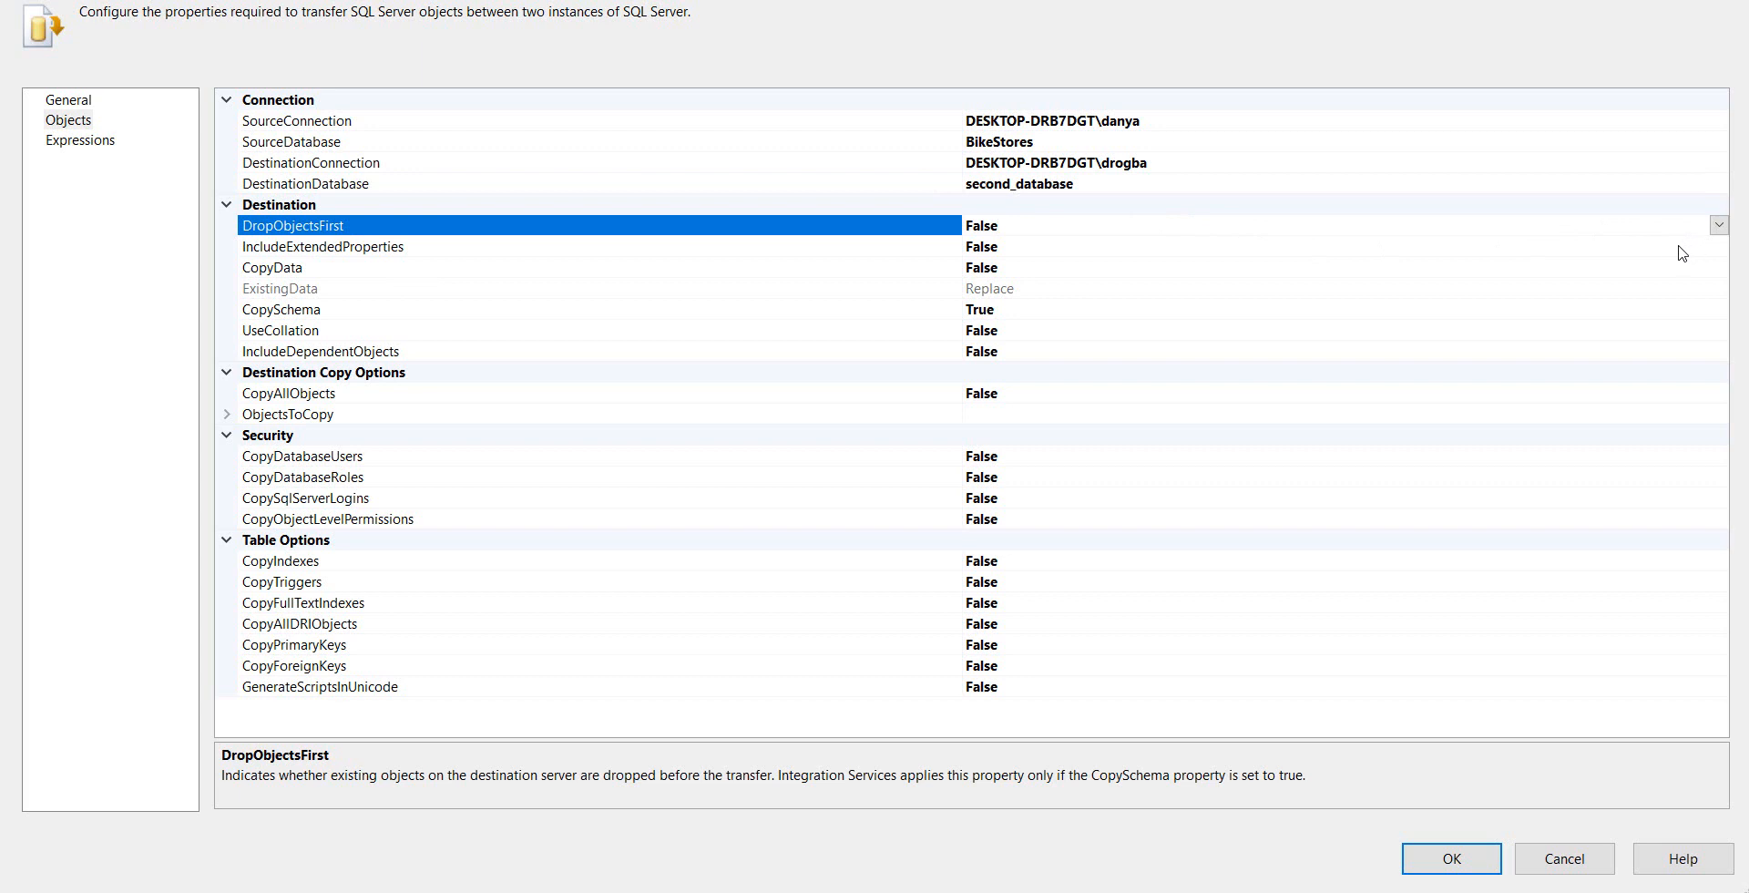
{"action": "left_click", "coordinate": [1718, 225]}
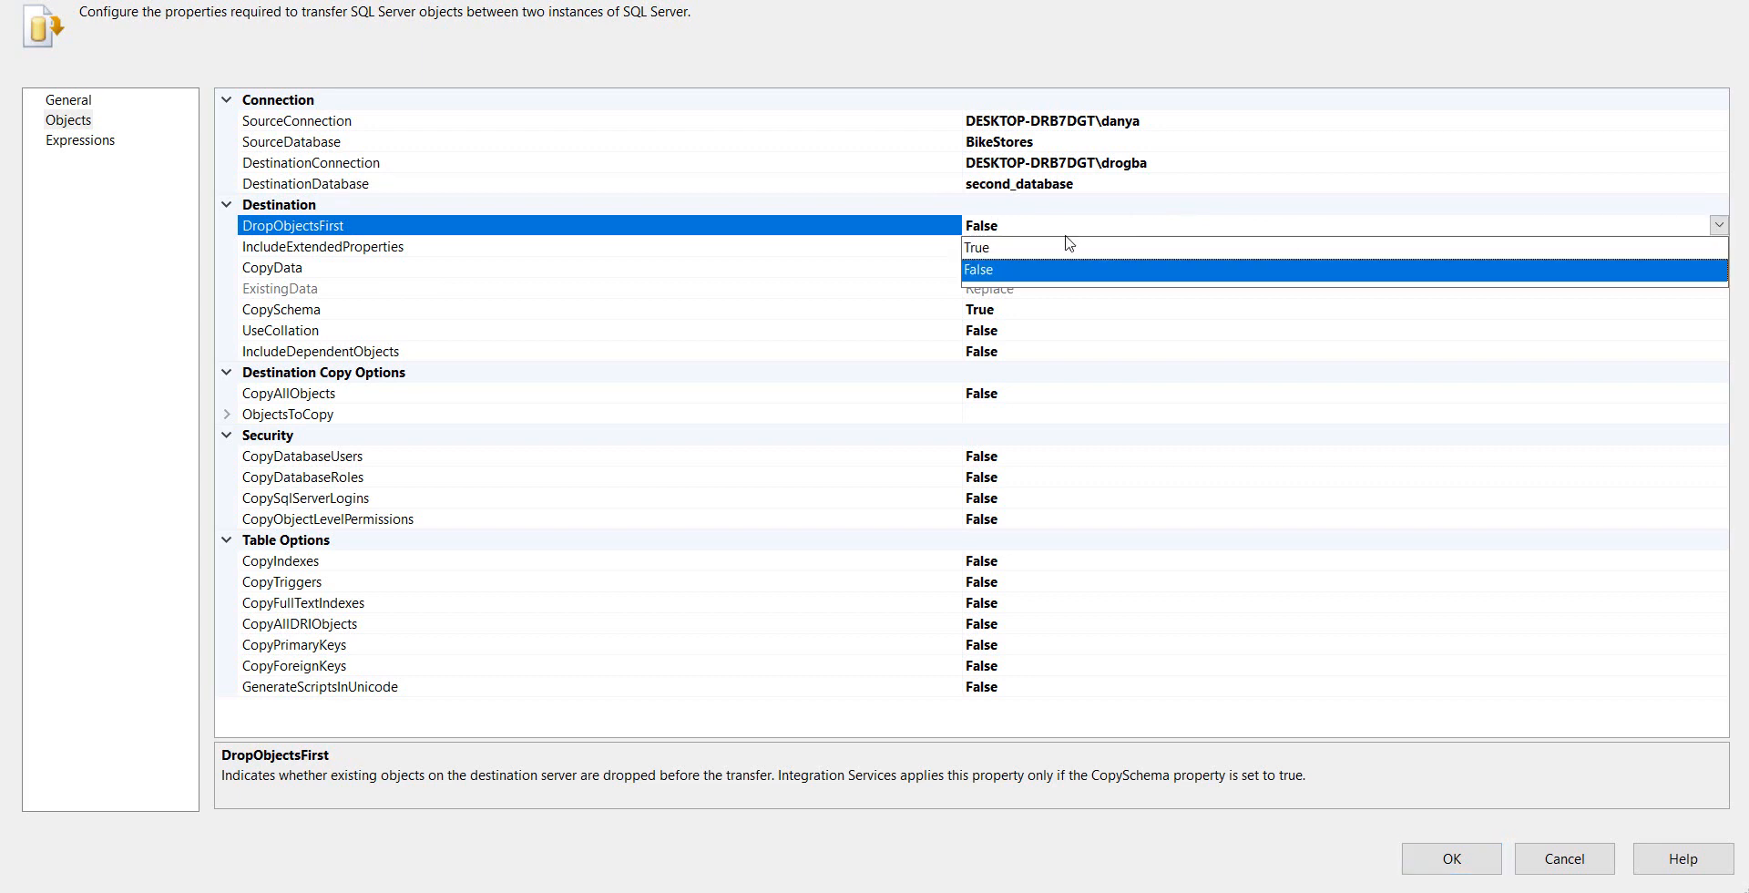
{"action": "left_click", "coordinate": [1044, 249]}
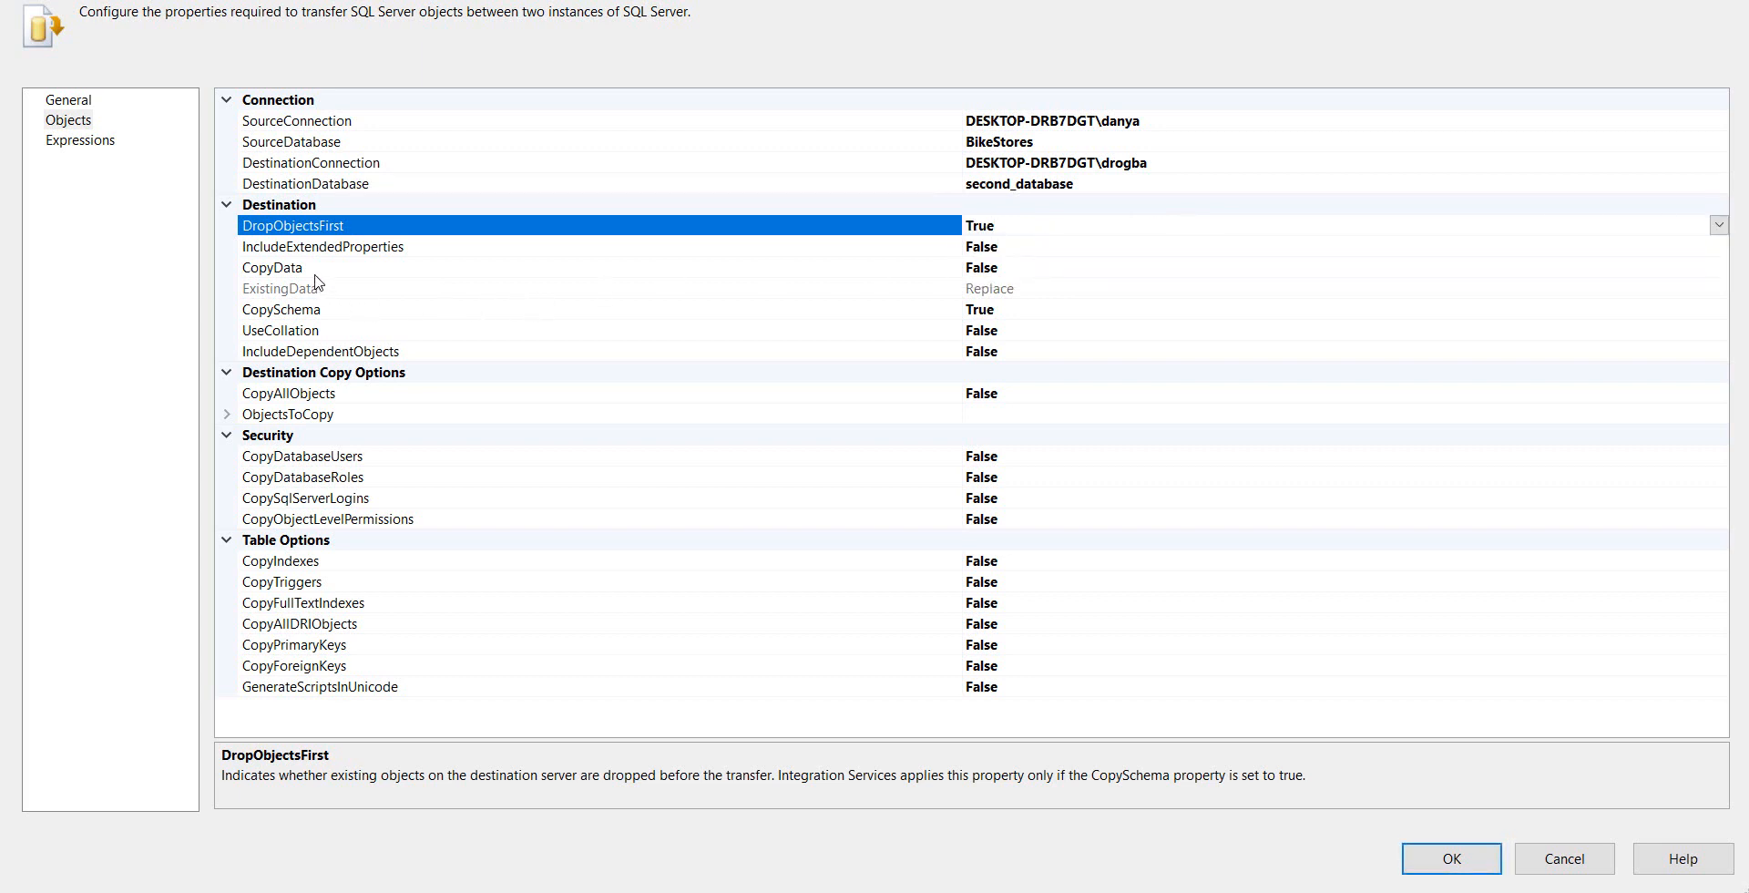
{"action": "double_click", "coordinate": [1008, 269]}
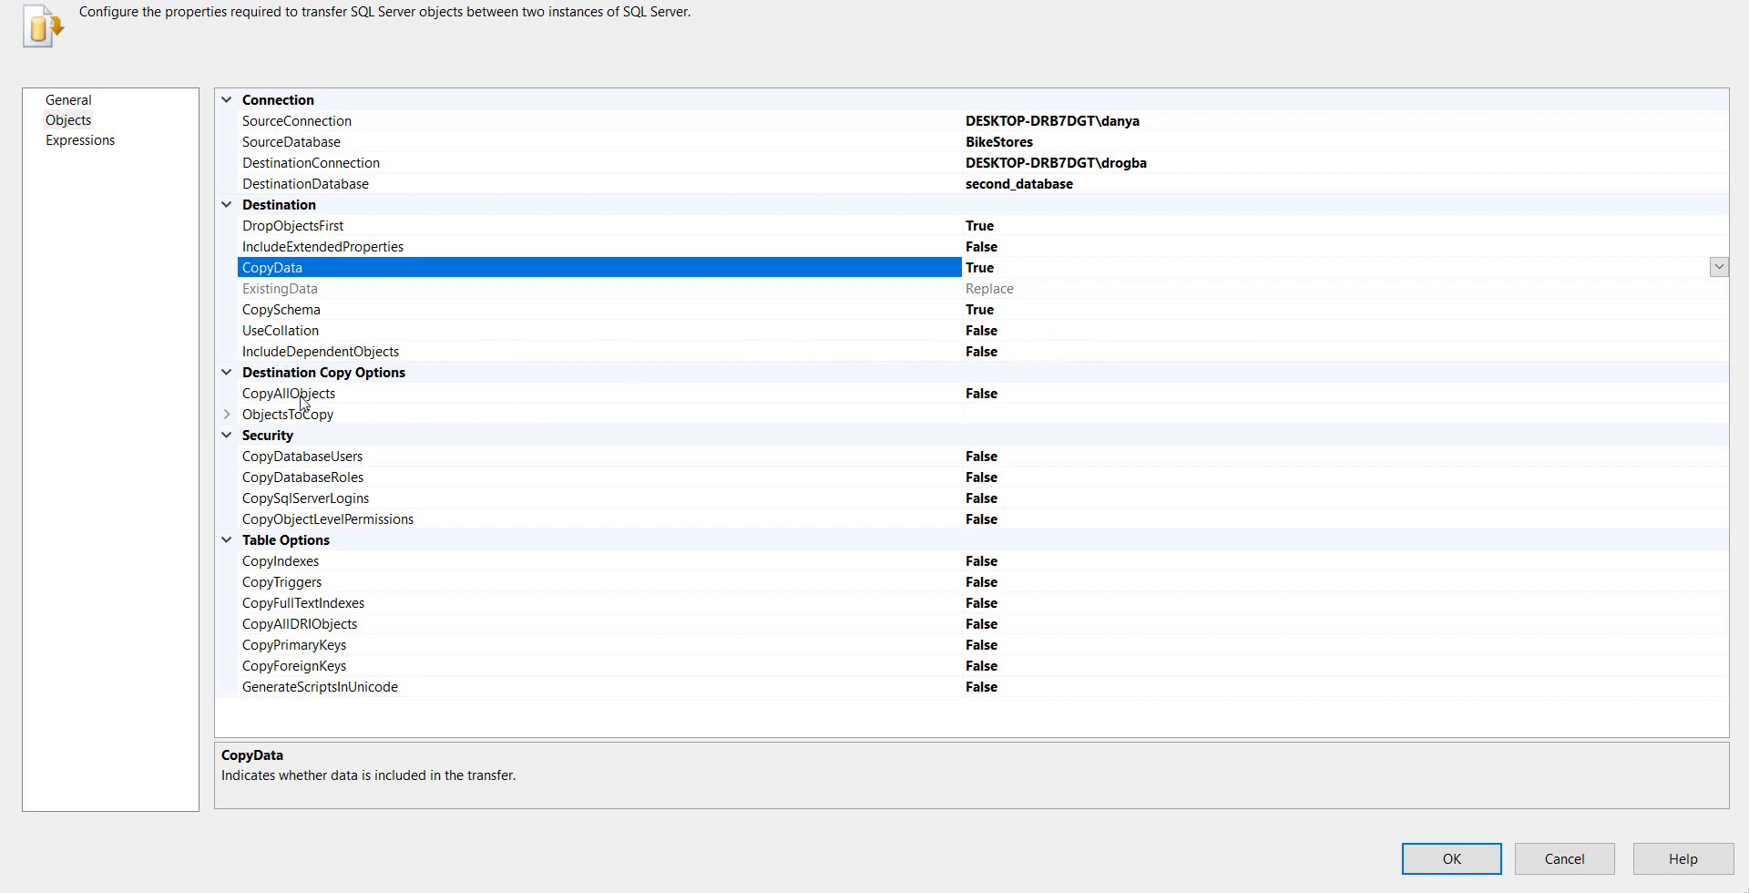
Open the TablesList under ObjectsToCopy and select the production tables brands, categories, product_audits, products and stocks
{"action": "left_click", "coordinate": [228, 414]}
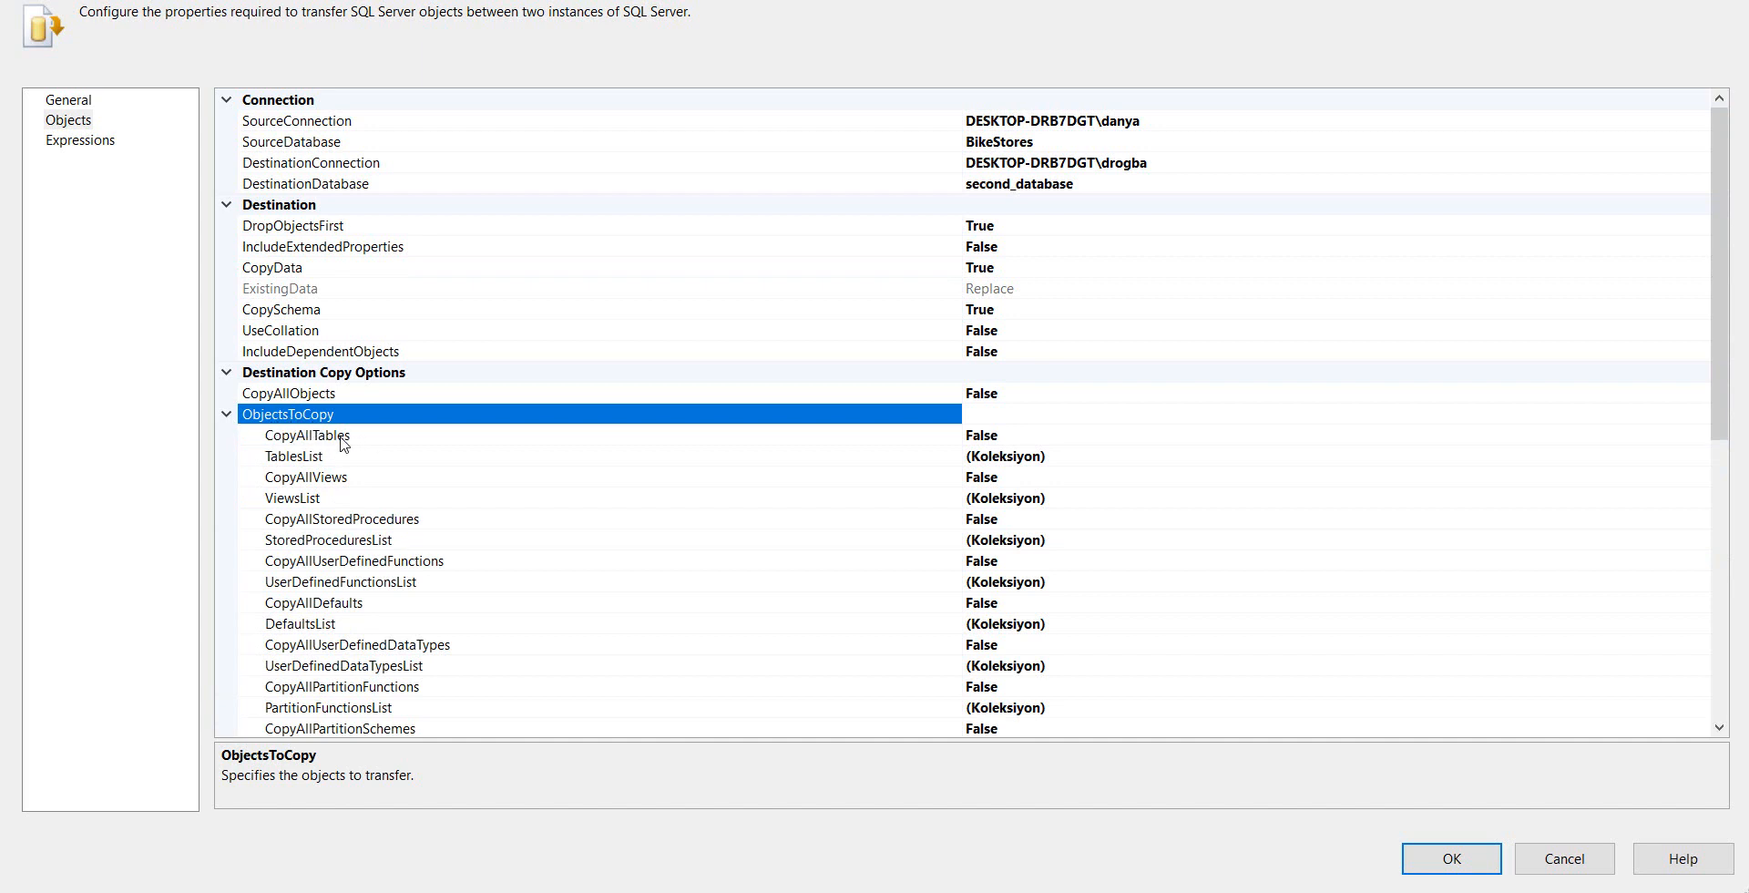
{"action": "left_click", "coordinate": [1087, 457]}
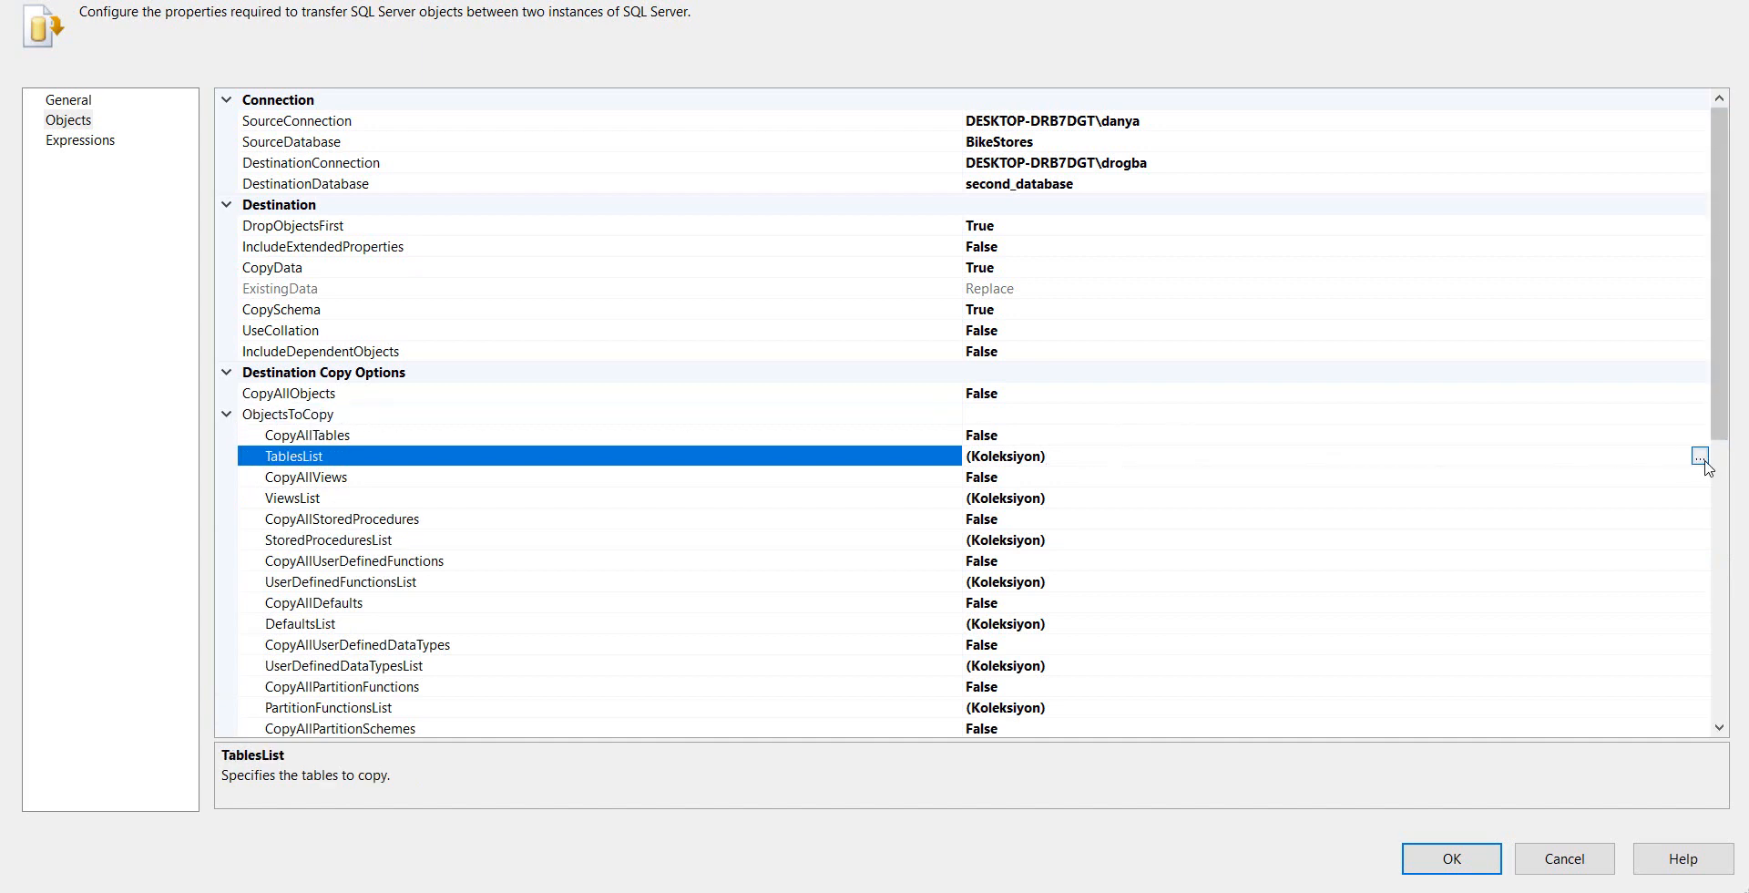
{"action": "left_click", "coordinate": [1700, 457]}
{"action": "scroll", "coordinate": [794, 444], "scroll_direction": "down", "scroll_amount": 3}
{"action": "scroll", "coordinate": [795, 445], "scroll_direction": "down", "scroll_amount": 10}
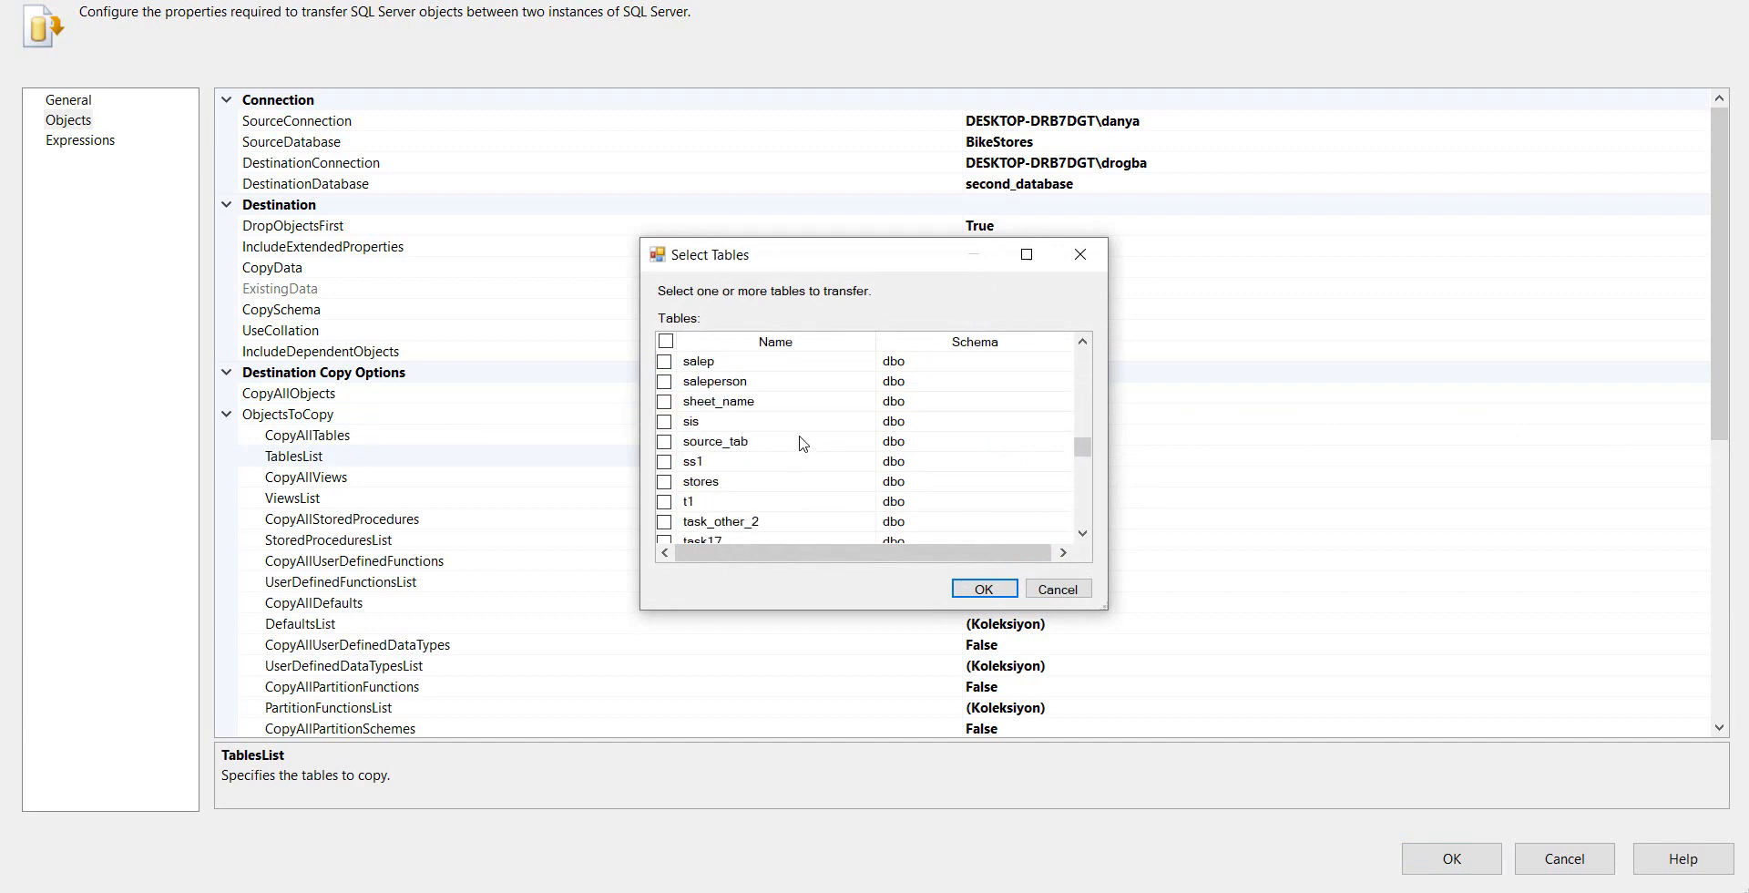
{"action": "scroll", "coordinate": [672, 395], "scroll_direction": "up", "scroll_amount": 3}
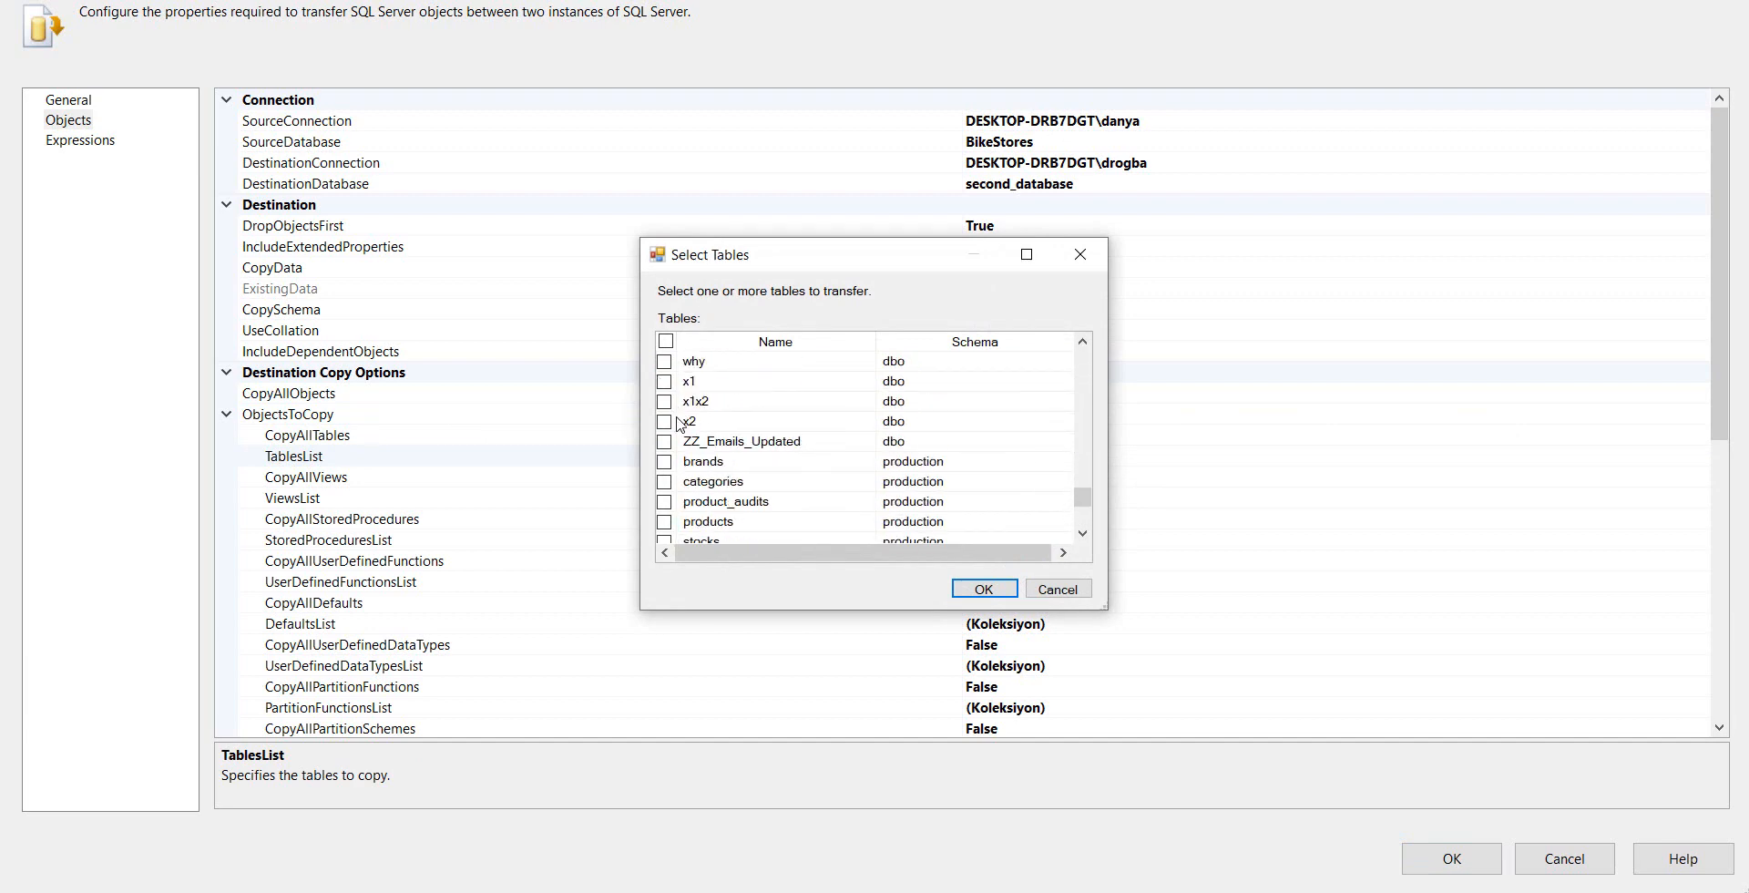
{"action": "left_click", "coordinate": [664, 461]}
{"action": "left_click", "coordinate": [665, 481]}
{"action": "left_click", "coordinate": [664, 501]}
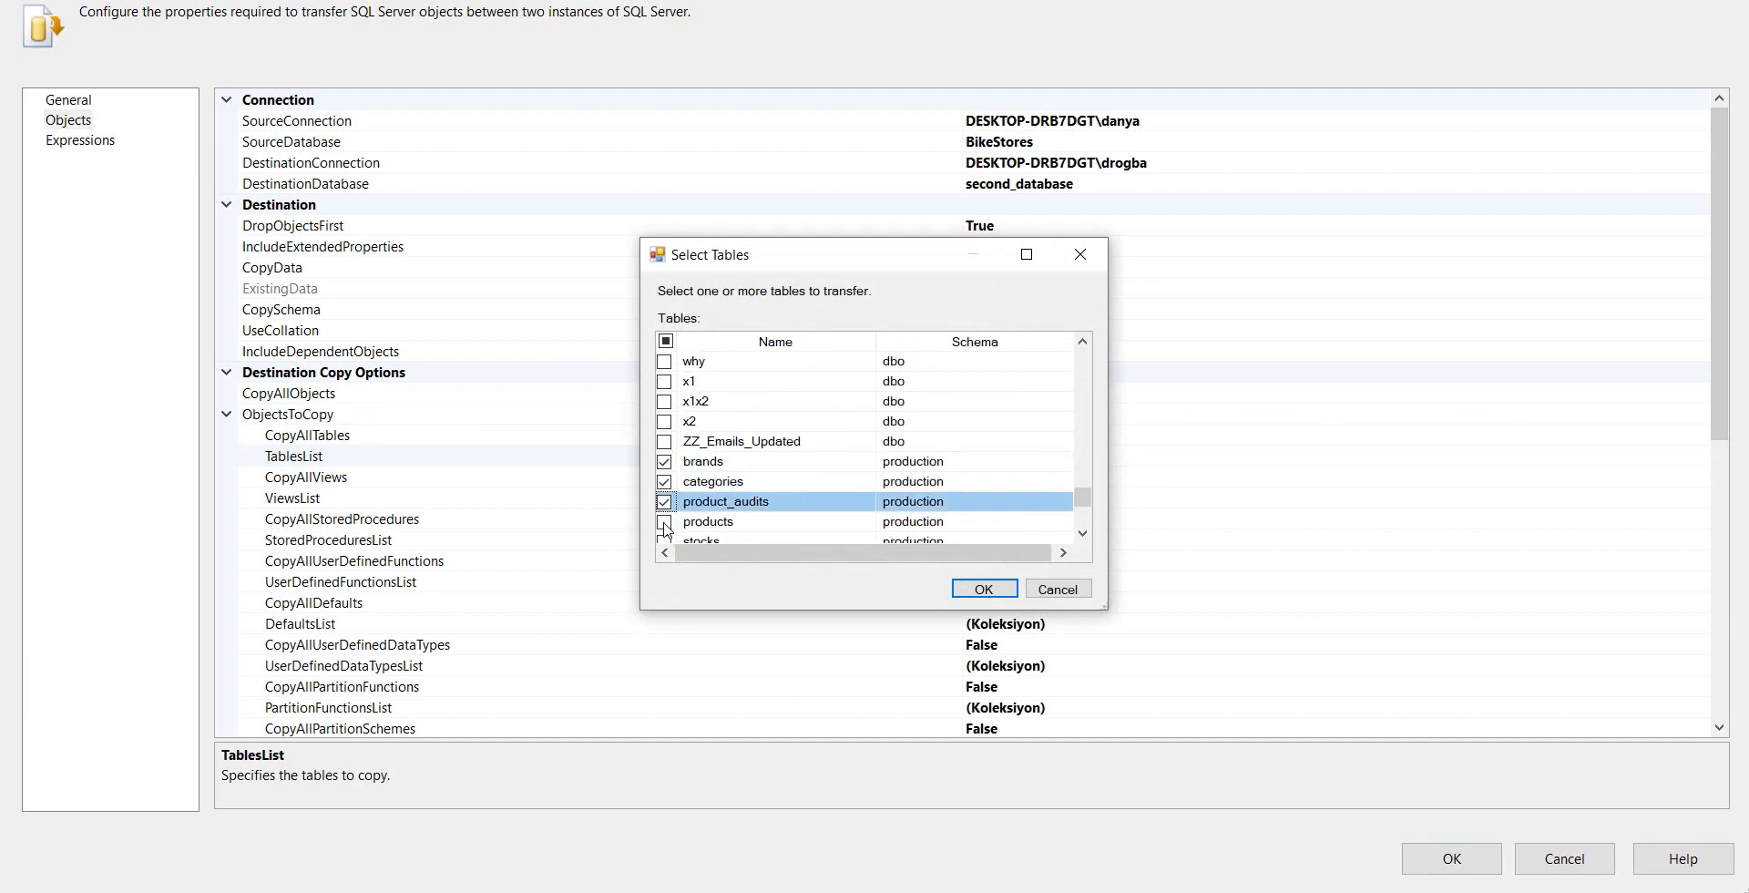
{"action": "left_click", "coordinate": [664, 521]}
{"action": "scroll", "coordinate": [671, 503], "scroll_direction": "down", "scroll_amount": 3}
{"action": "scroll", "coordinate": [676, 446], "scroll_direction": "up", "scroll_amount": 1}
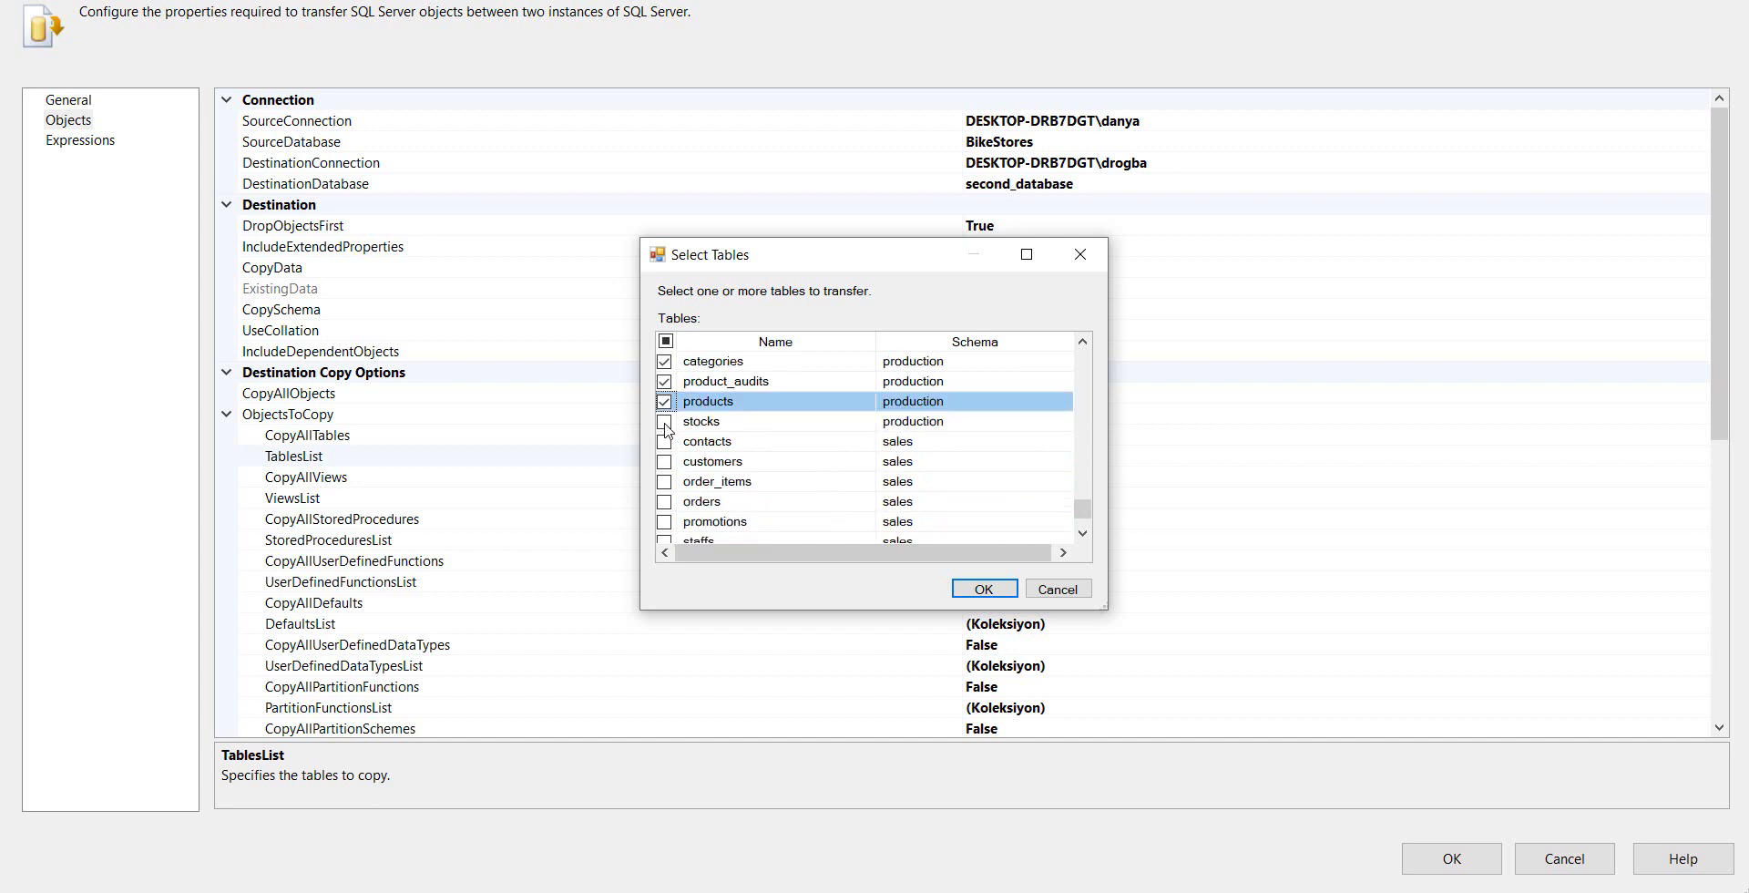
{"action": "left_click", "coordinate": [665, 421]}
Add the sales tables contacts, customers, order_items, orders, promotions, staffs, stores and targets to the table selection and accept it
{"action": "left_click", "coordinate": [664, 441]}
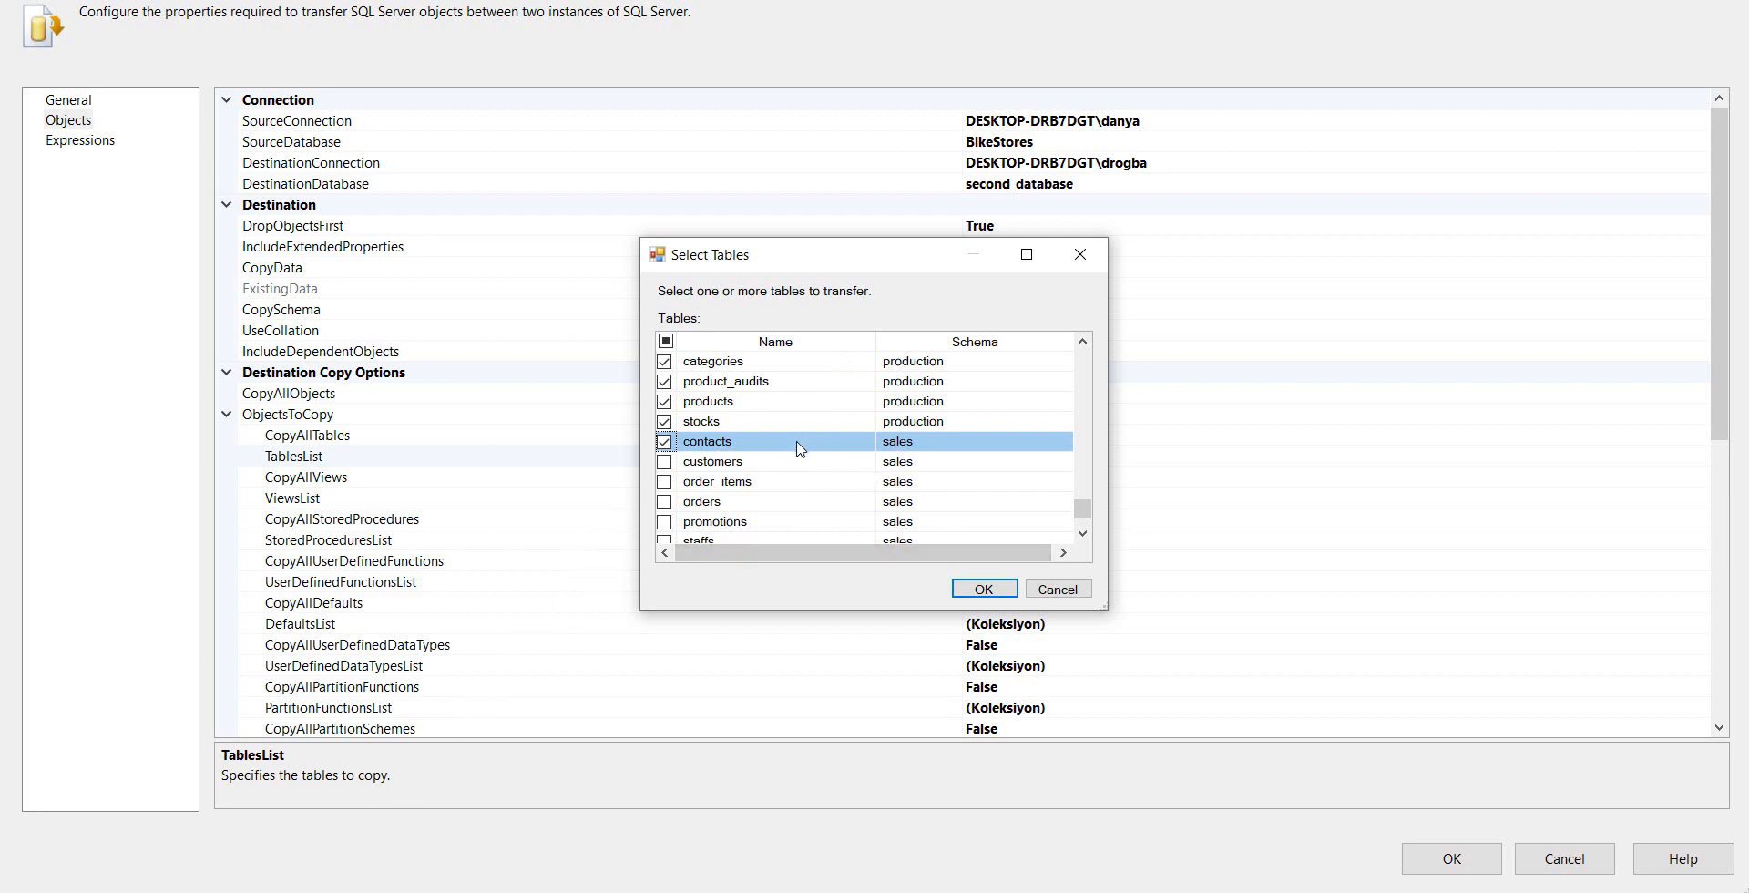
{"action": "left_click", "coordinate": [664, 461]}
{"action": "left_click", "coordinate": [664, 481]}
{"action": "left_click", "coordinate": [664, 501]}
{"action": "left_click", "coordinate": [665, 521]}
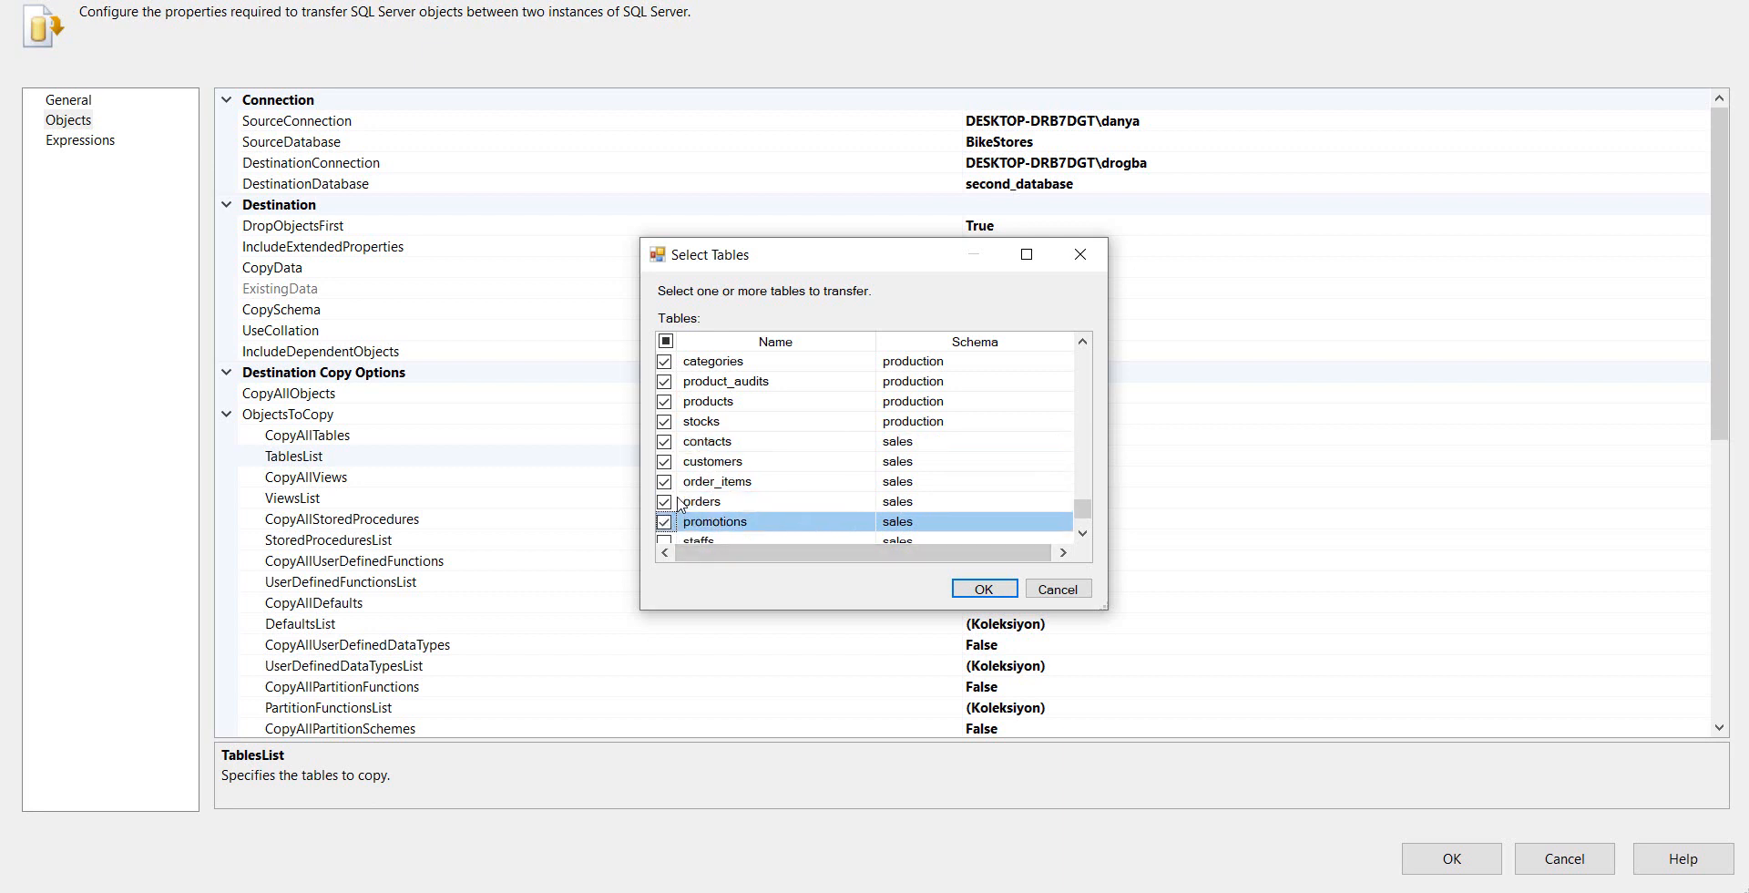
{"action": "scroll", "coordinate": [664, 521], "scroll_direction": "down", "scroll_amount": 1}
{"action": "left_click", "coordinate": [664, 481]}
{"action": "left_click", "coordinate": [664, 501]}
{"action": "left_click", "coordinate": [664, 524]}
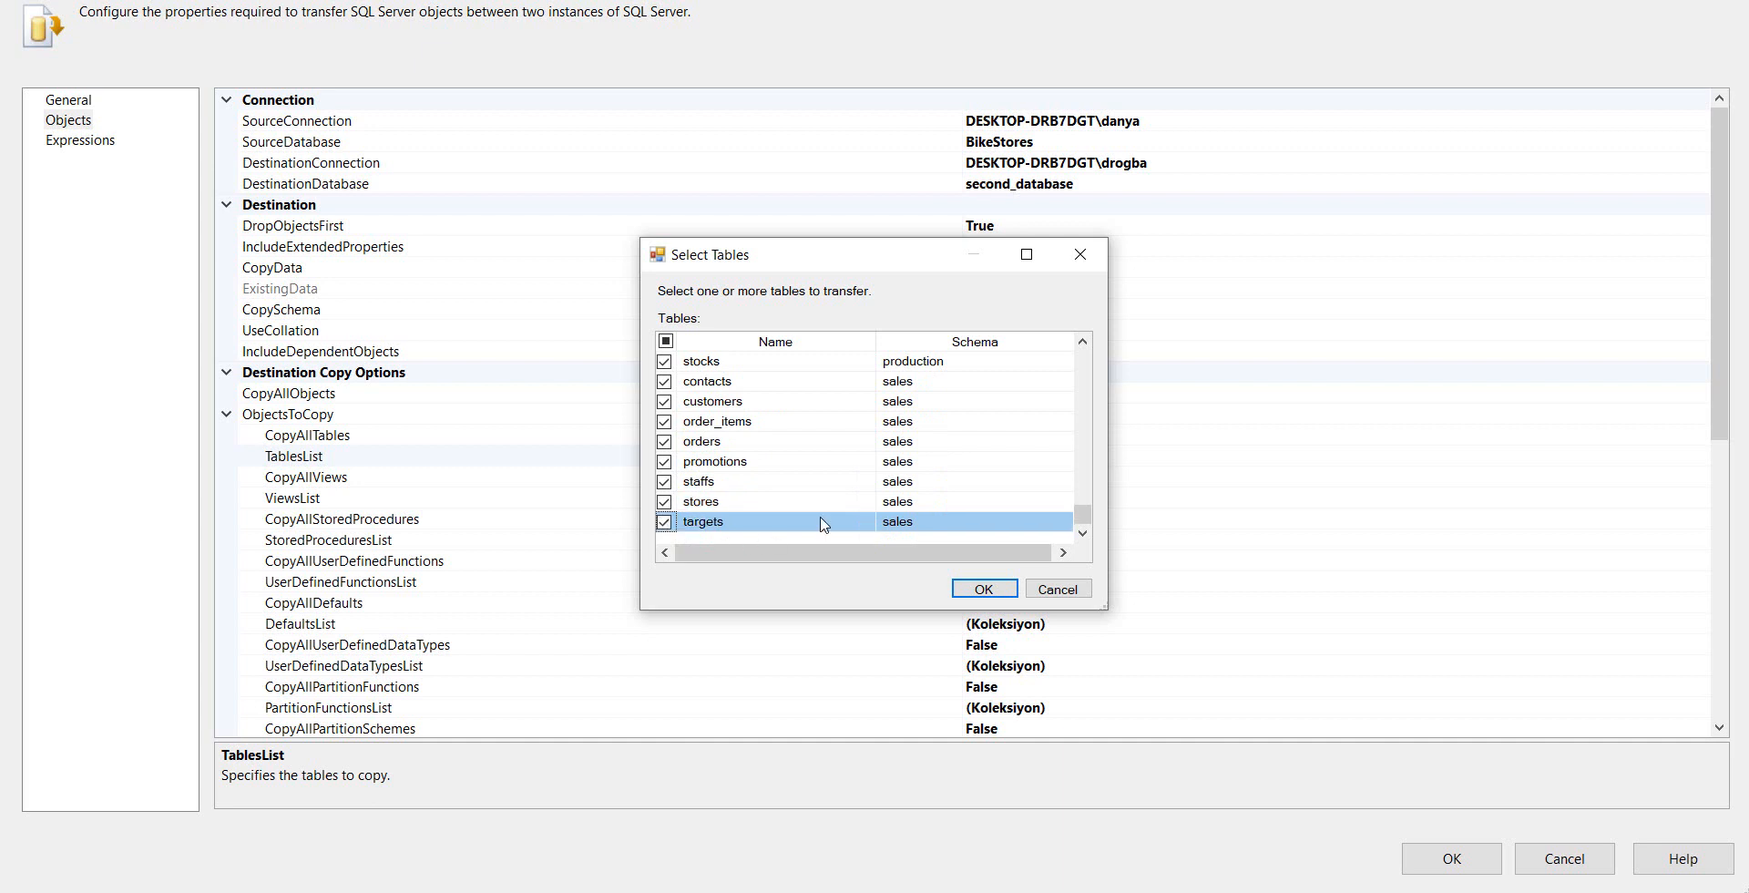
{"action": "scroll", "coordinate": [888, 489], "scroll_direction": "up", "scroll_amount": 5}
{"action": "scroll", "coordinate": [820, 460], "scroll_direction": "down", "scroll_amount": 3}
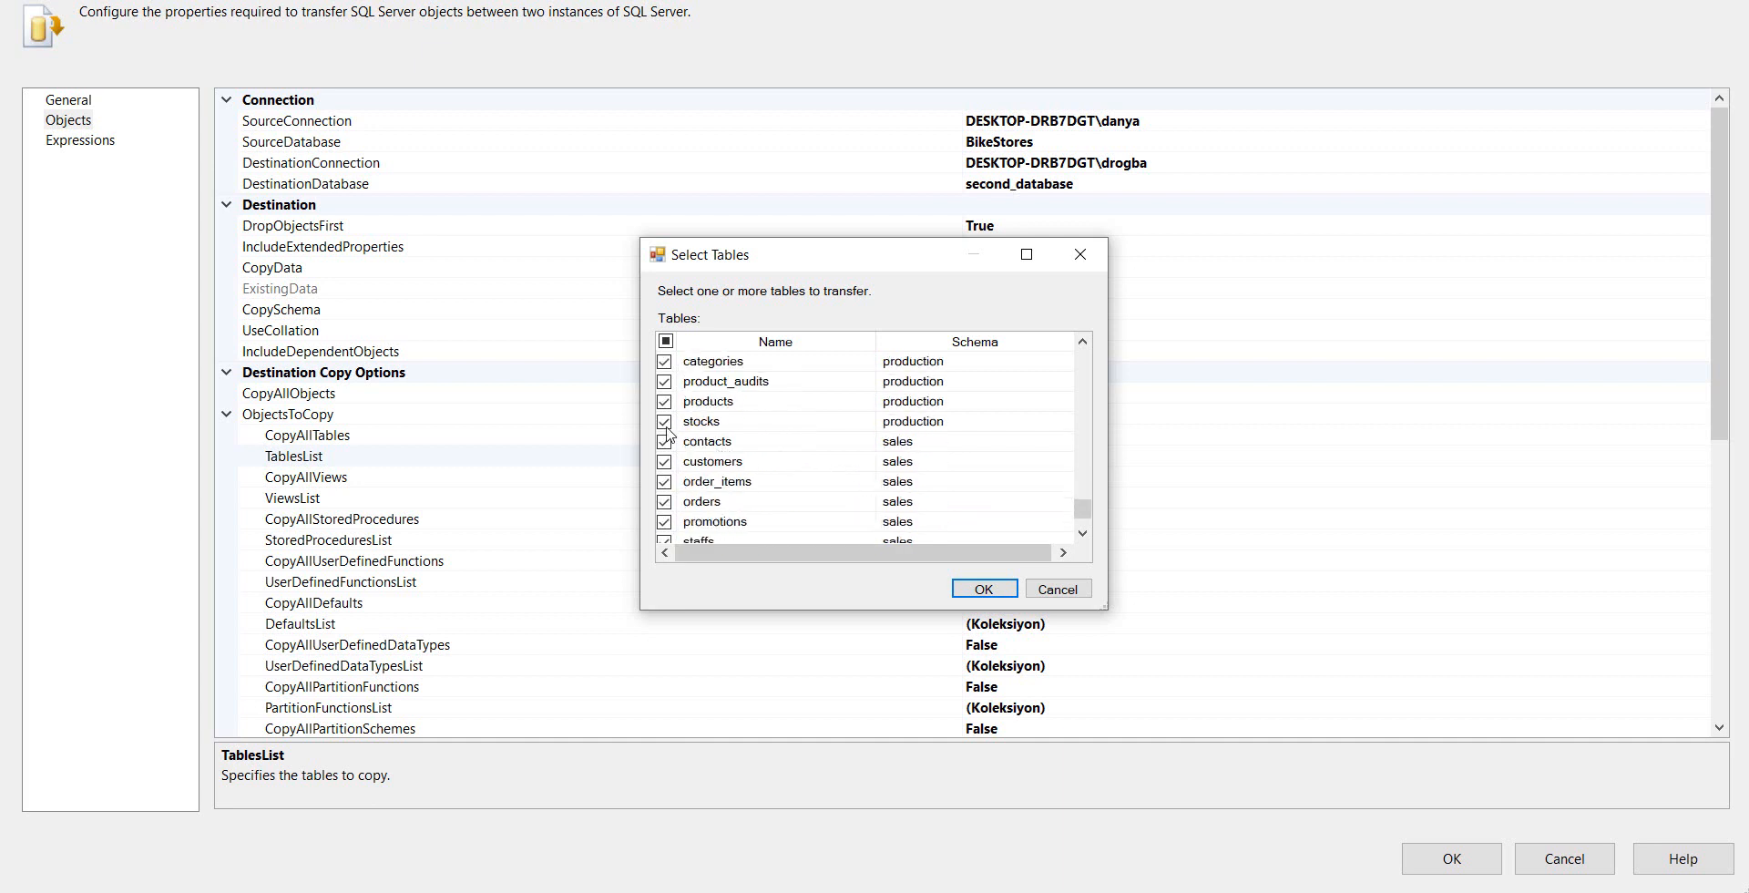
{"action": "left_click", "coordinate": [975, 588]}
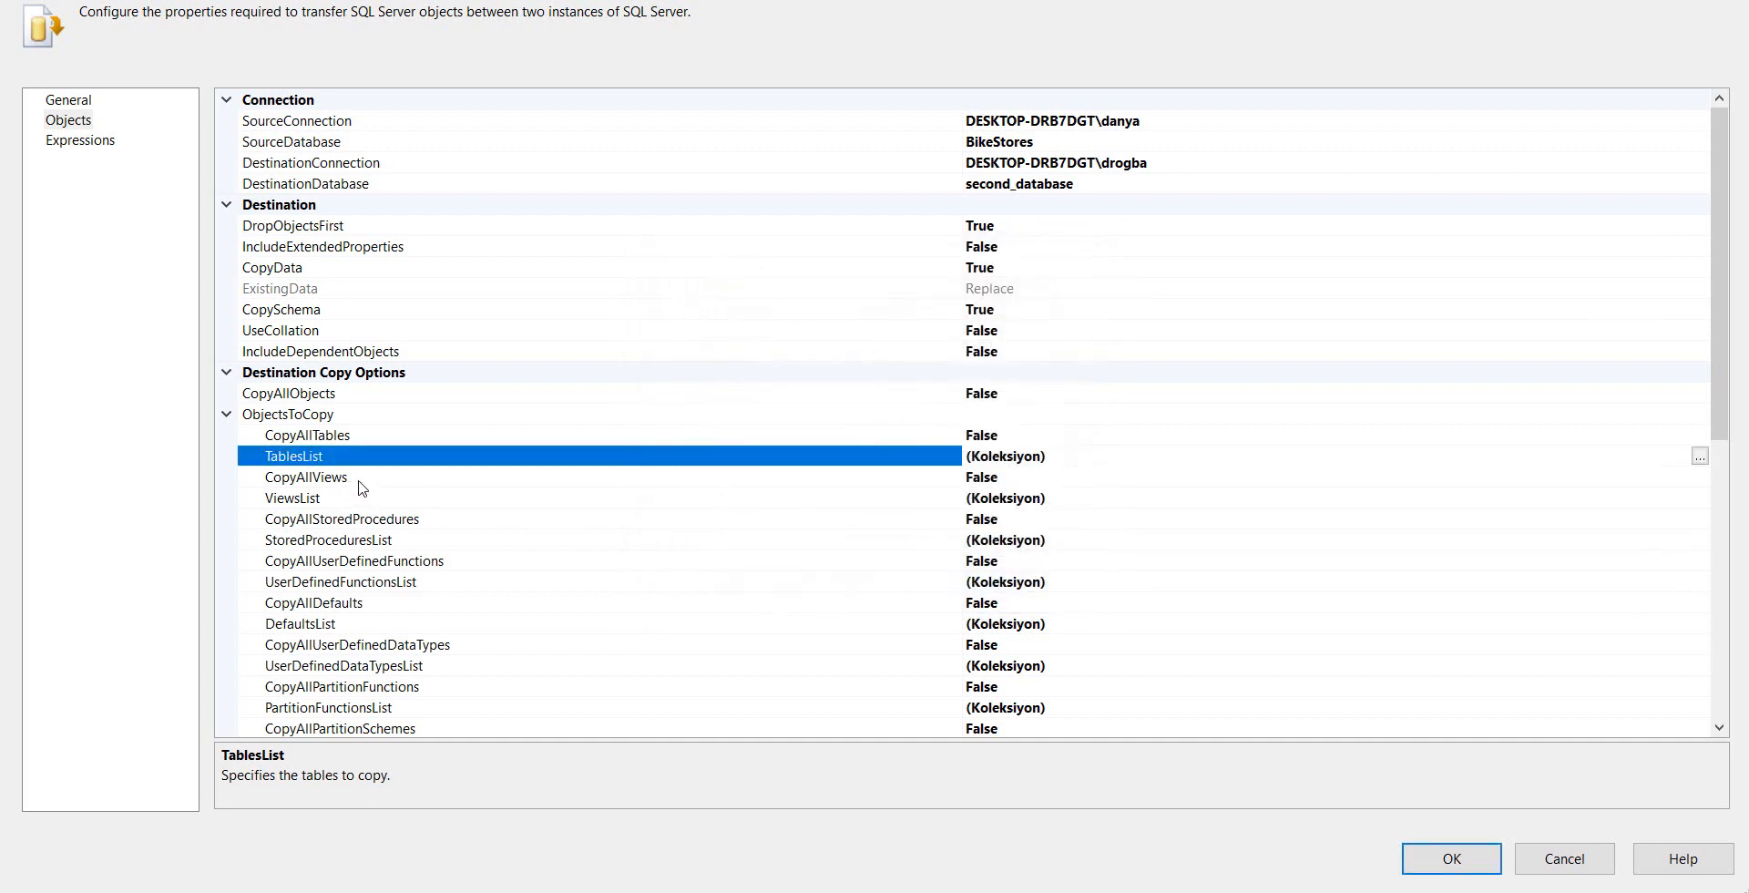
Switch CopyAllViews to True and back to False, and set CopyAllStoredProcedures to True
{"action": "double_click", "coordinate": [1003, 481]}
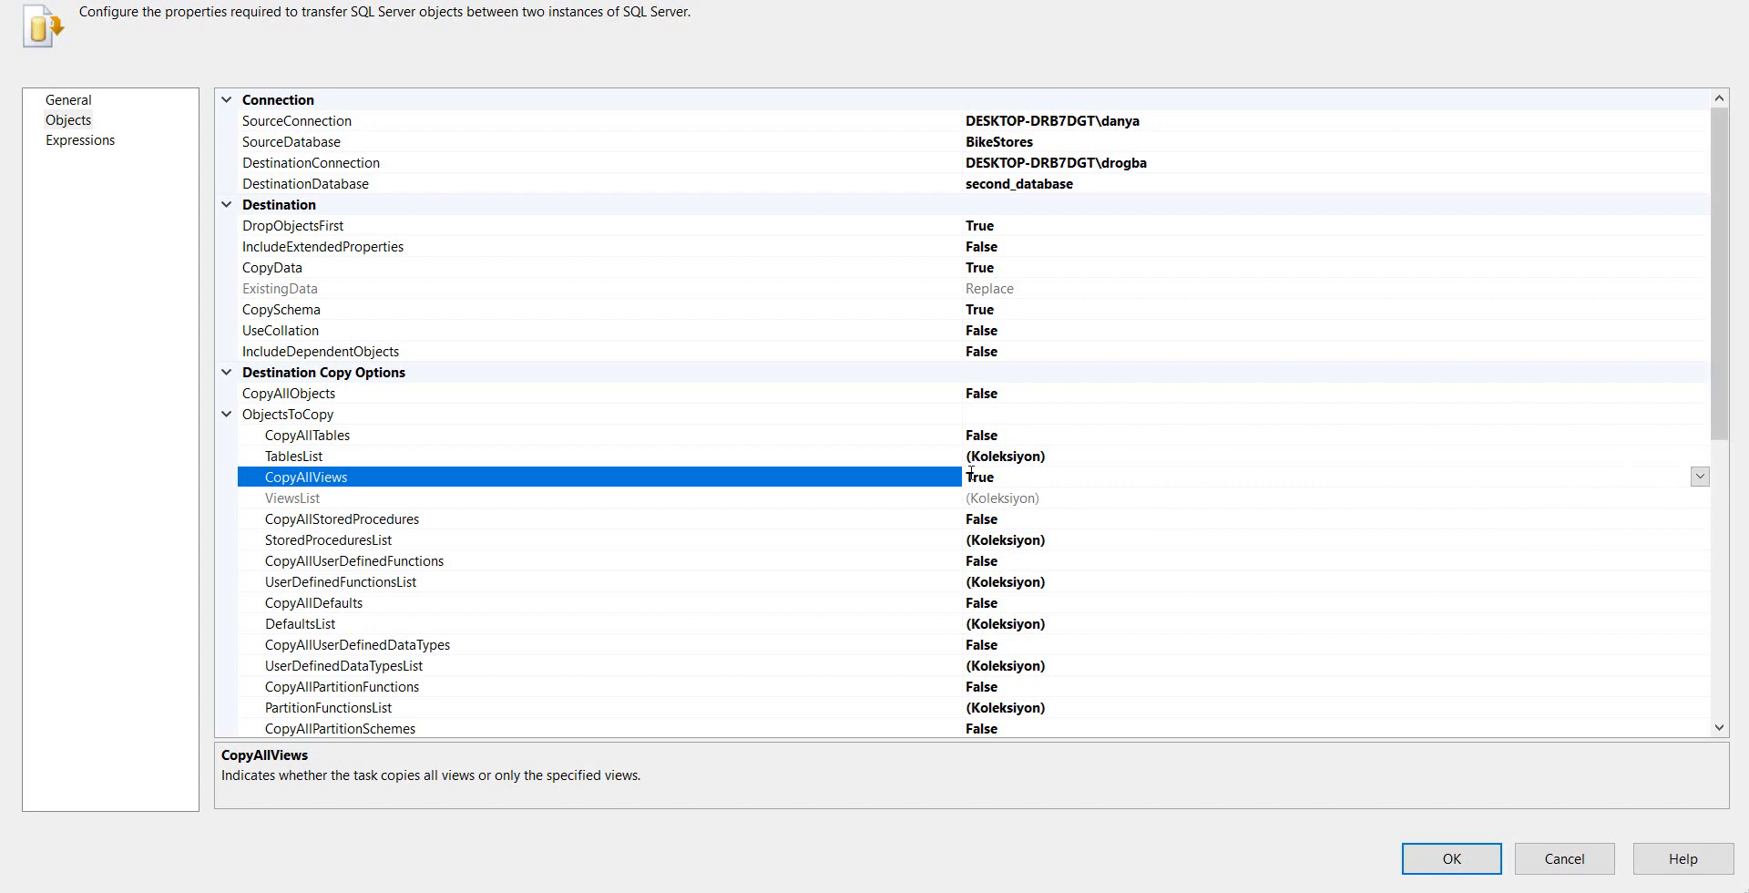
{"action": "double_click", "coordinate": [1019, 480]}
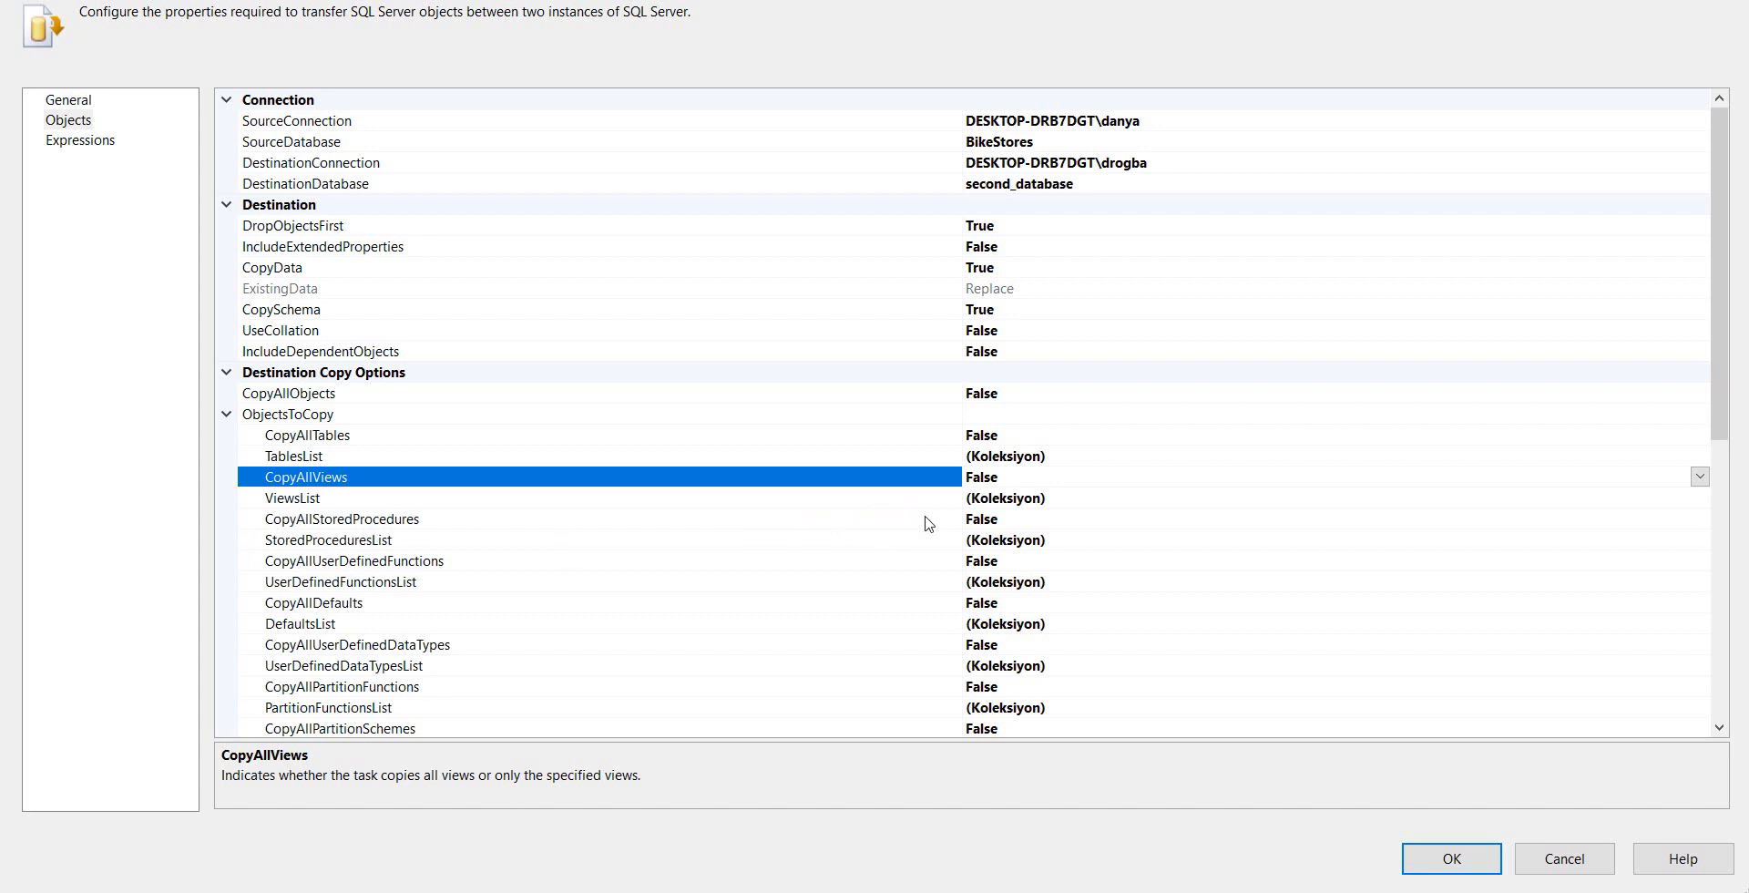
{"action": "double_click", "coordinate": [1017, 524]}
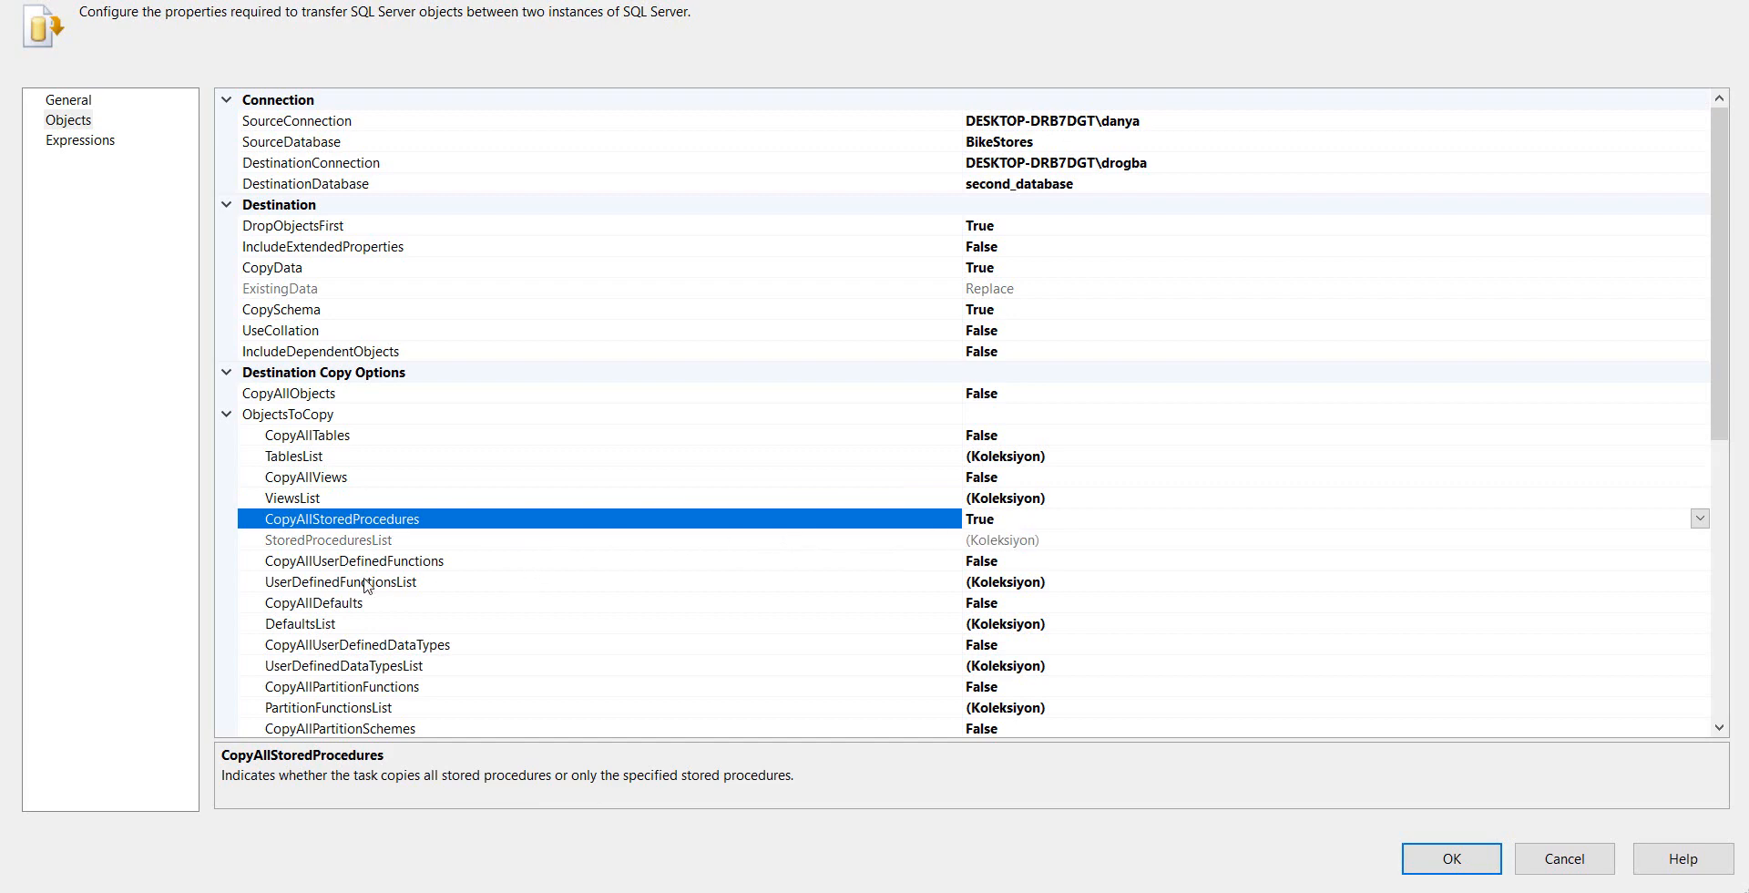
Select the production and sales schemas in the SchemasList and accept the selection
{"action": "scroll", "coordinate": [417, 630], "scroll_direction": "down", "scroll_amount": 2}
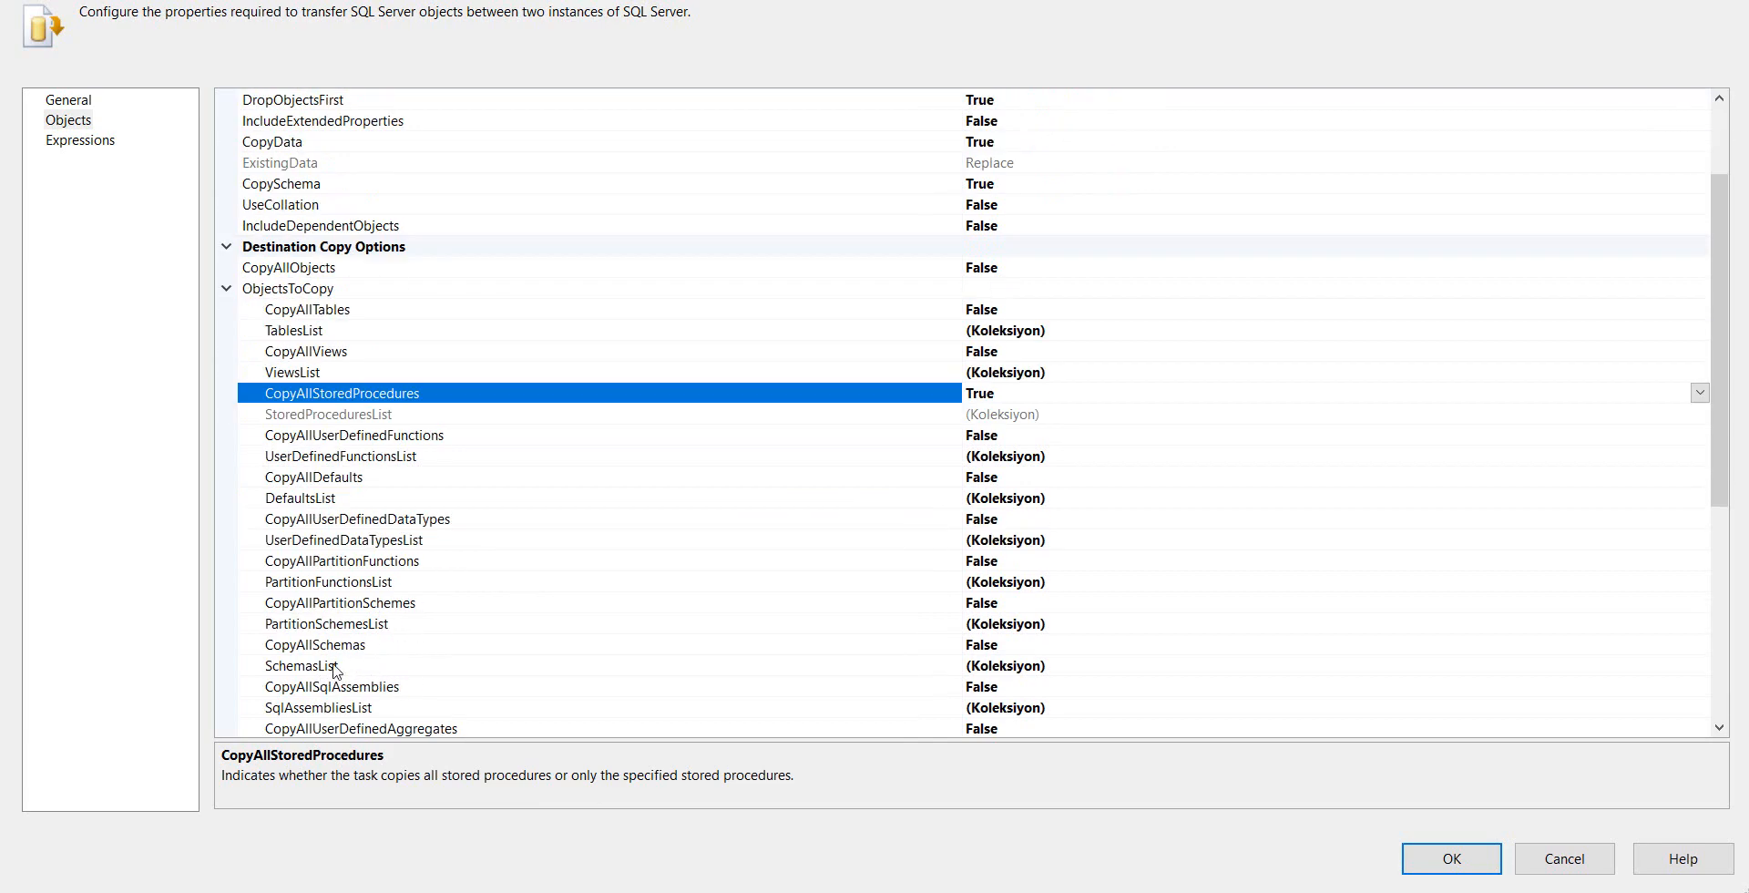
{"action": "left_click", "coordinate": [1033, 666]}
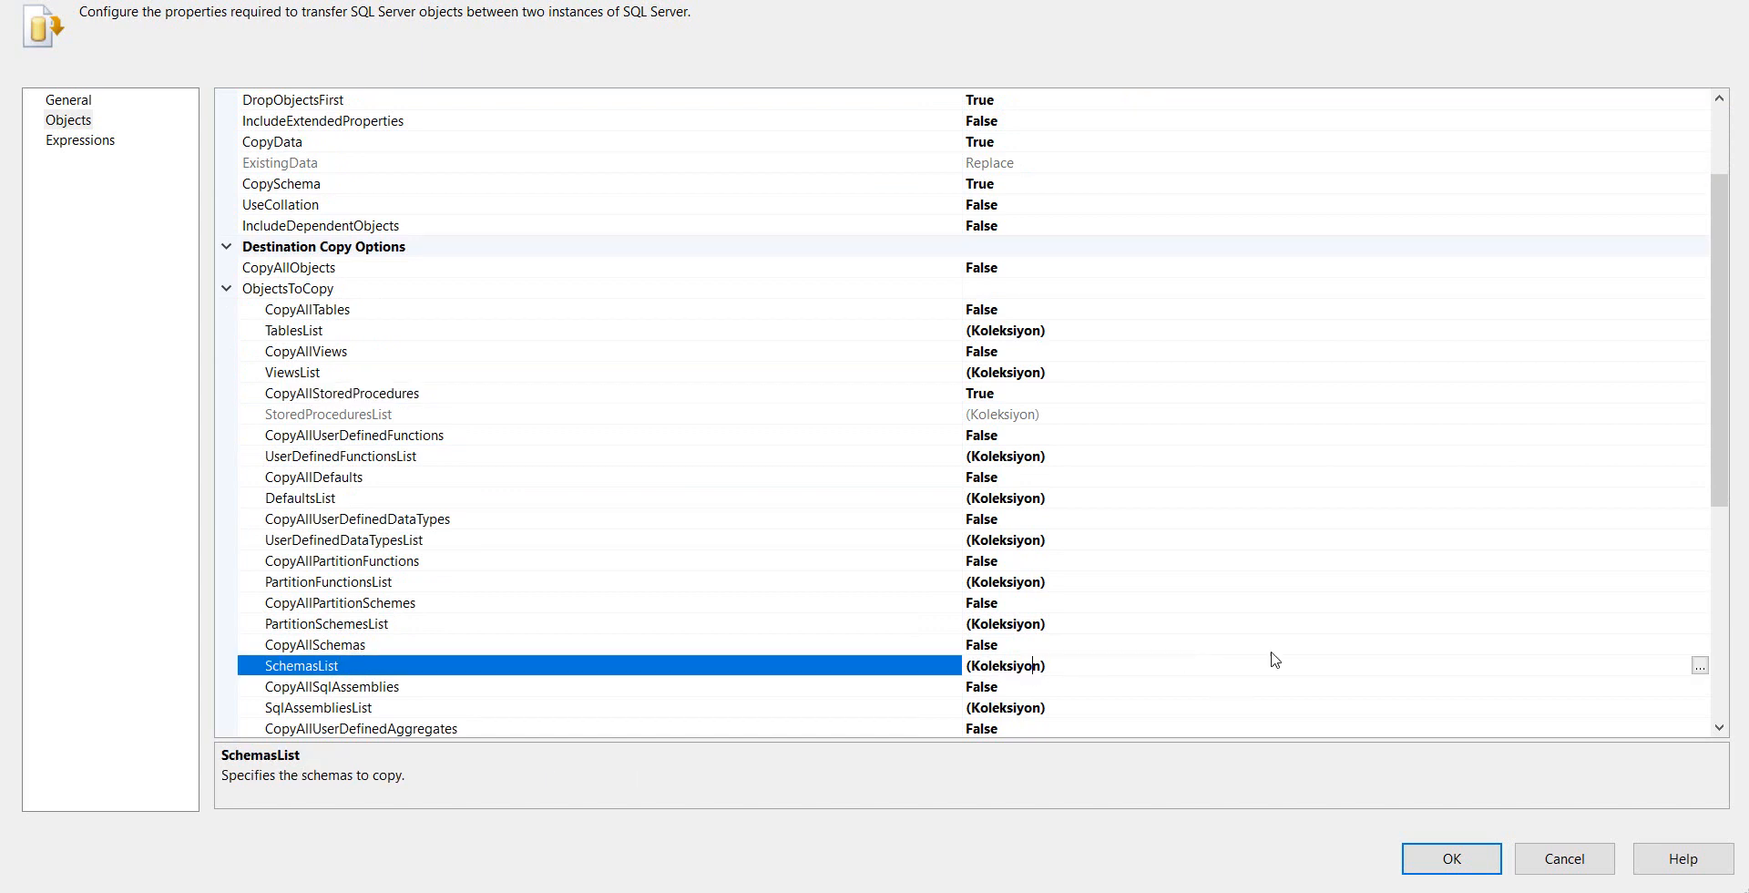
{"action": "left_click", "coordinate": [1700, 665]}
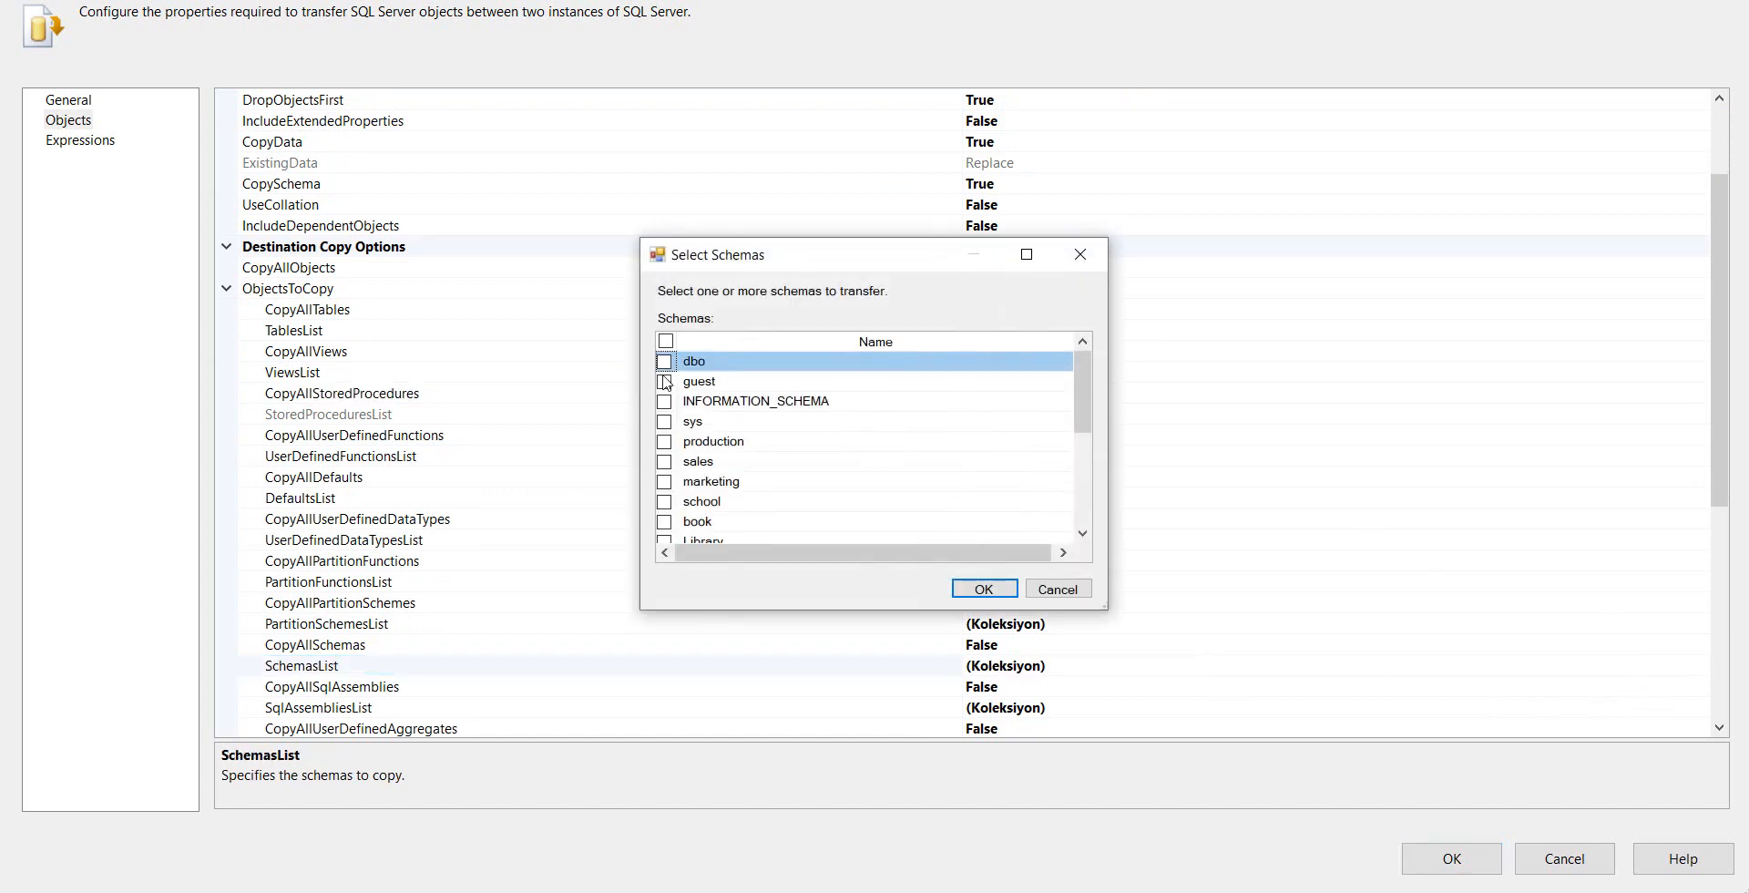
{"action": "left_click", "coordinate": [665, 442]}
{"action": "left_click", "coordinate": [664, 462]}
{"action": "left_click", "coordinate": [966, 589]}
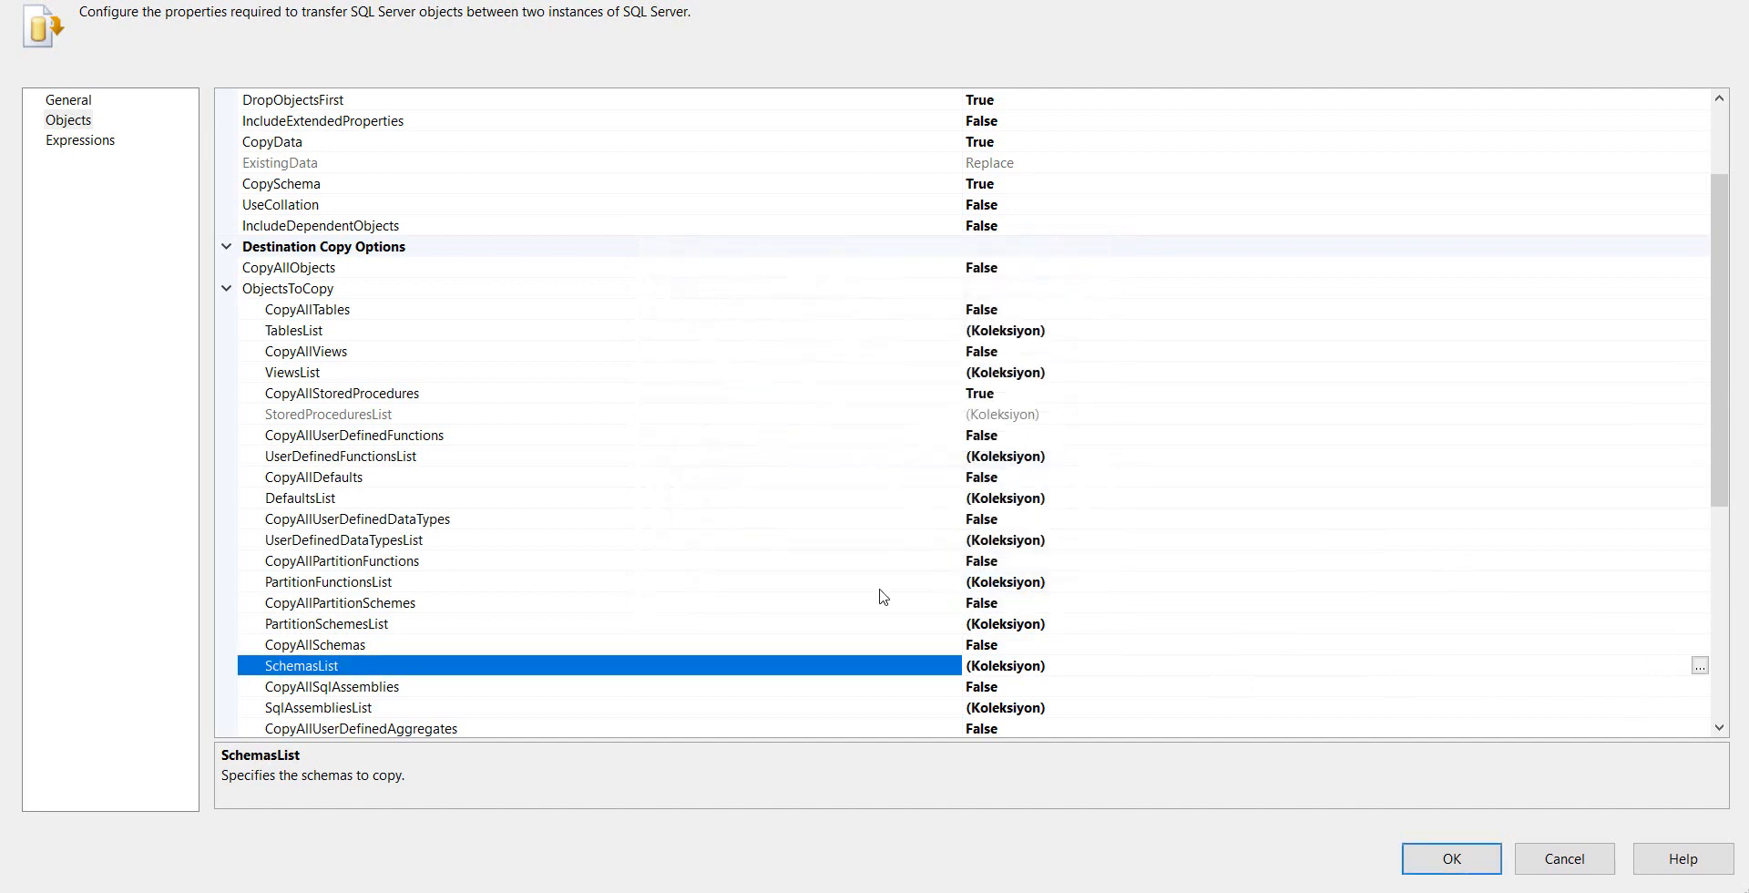
Set CopyIndexes, CopyPrimaryKeys and CopyForeignKeys to True under Table Options
{"action": "scroll", "coordinate": [448, 636], "scroll_direction": "down", "scroll_amount": 2}
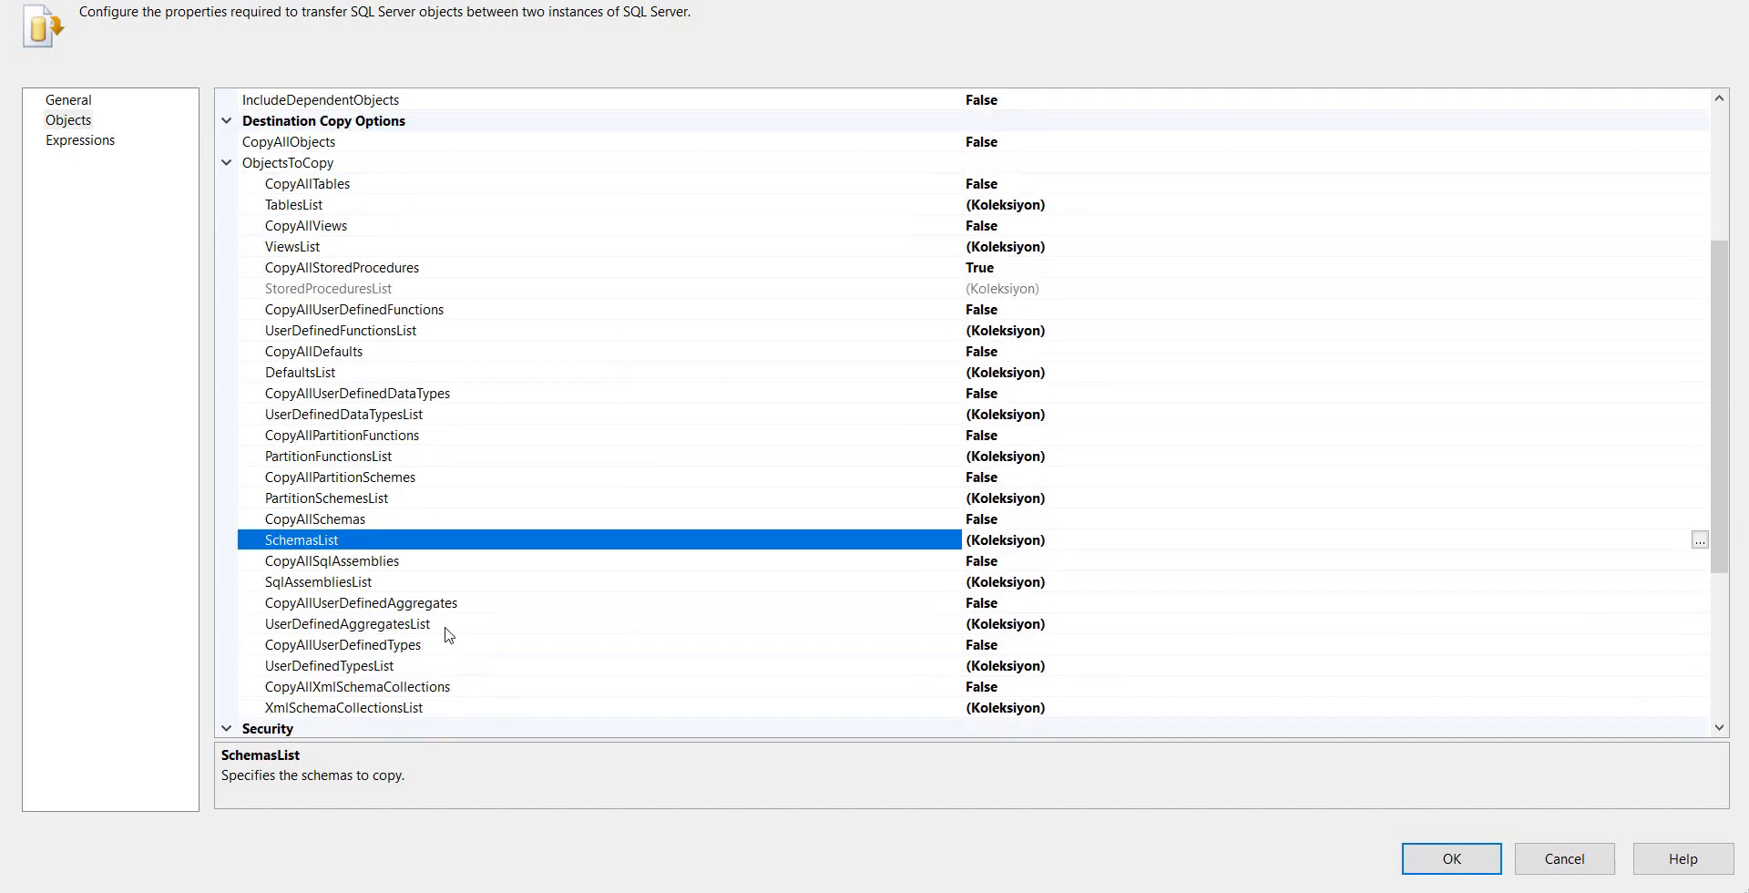
{"action": "scroll", "coordinate": [448, 636], "scroll_direction": "down", "scroll_amount": 3}
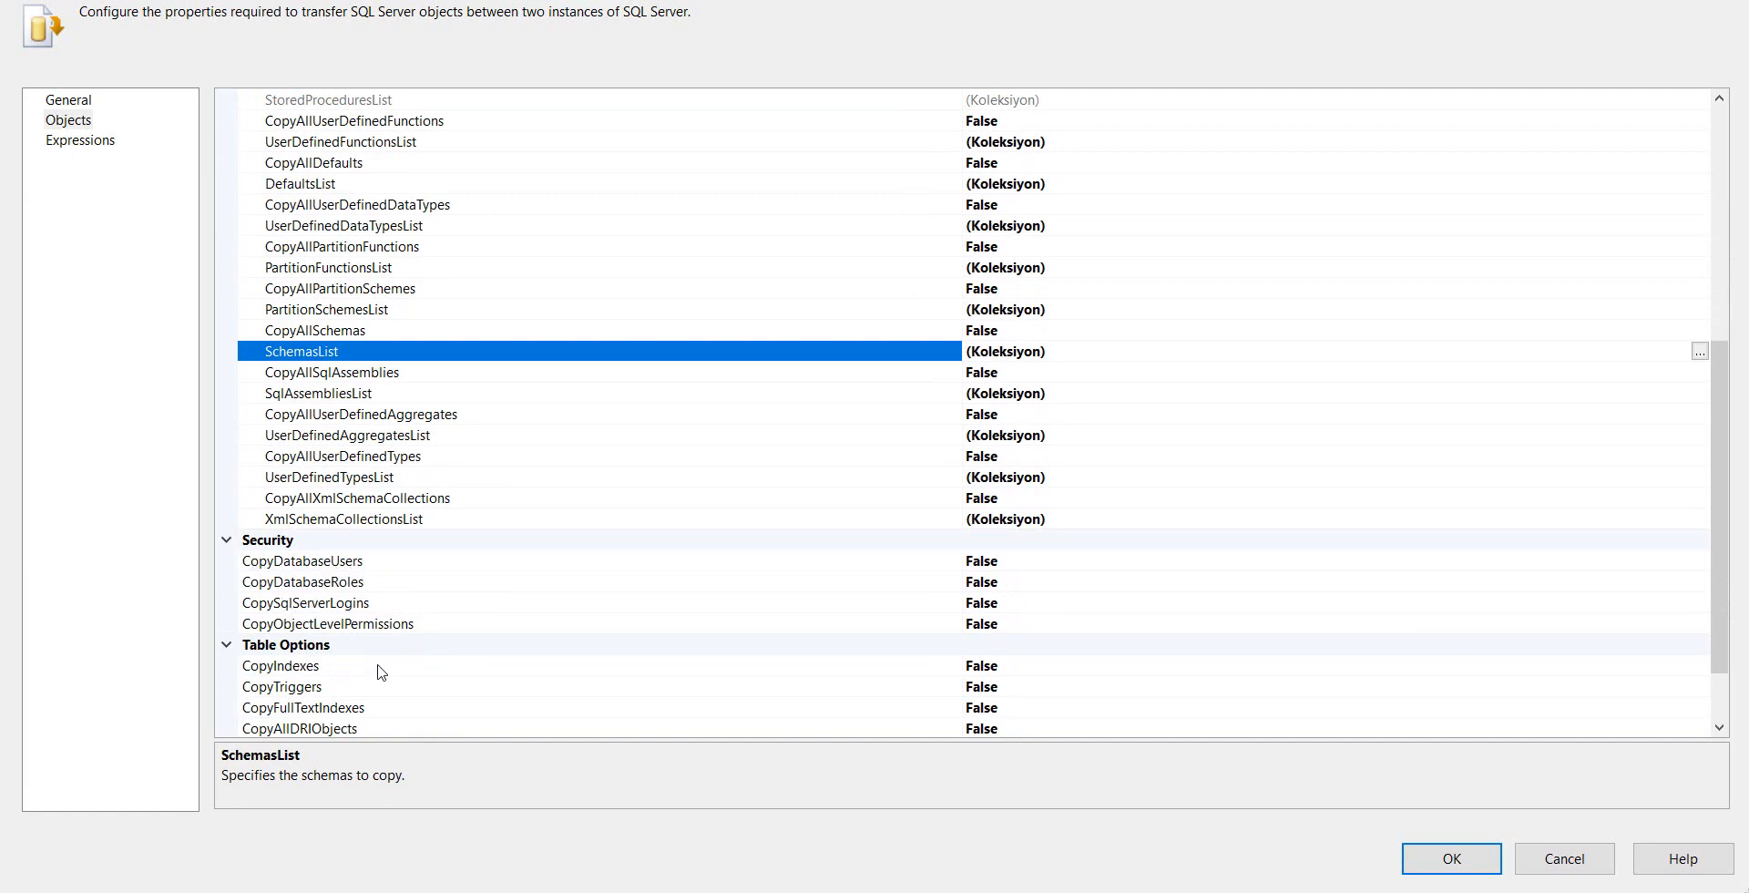
{"action": "double_click", "coordinate": [1022, 670]}
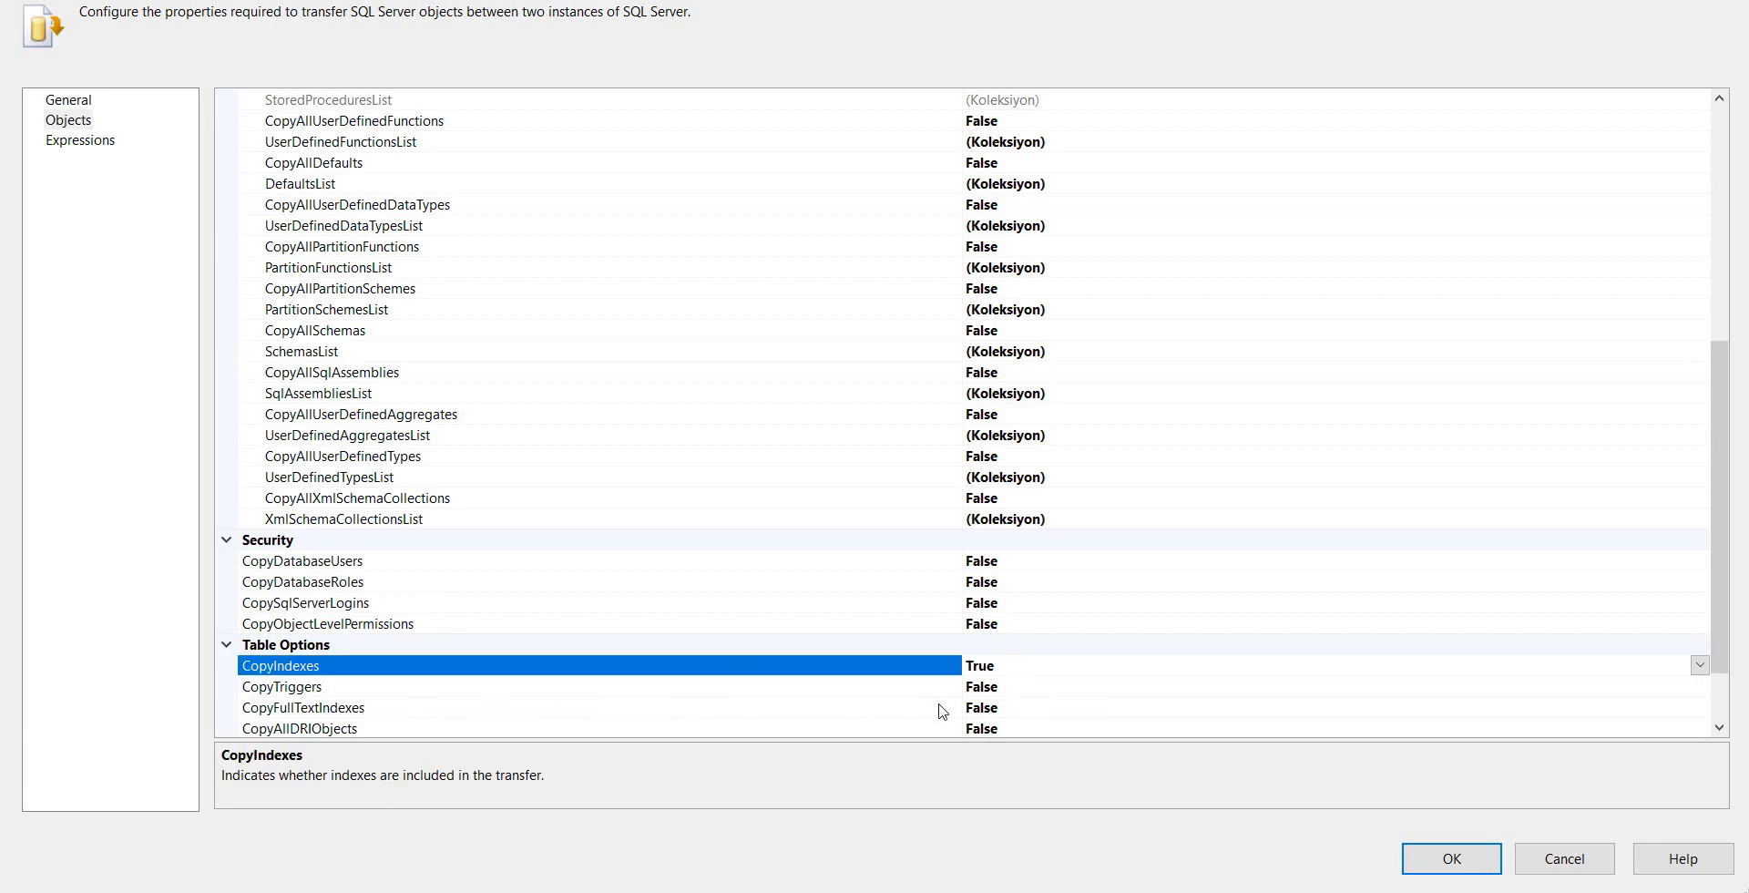
{"action": "scroll", "coordinate": [943, 711], "scroll_direction": "down", "scroll_amount": 2}
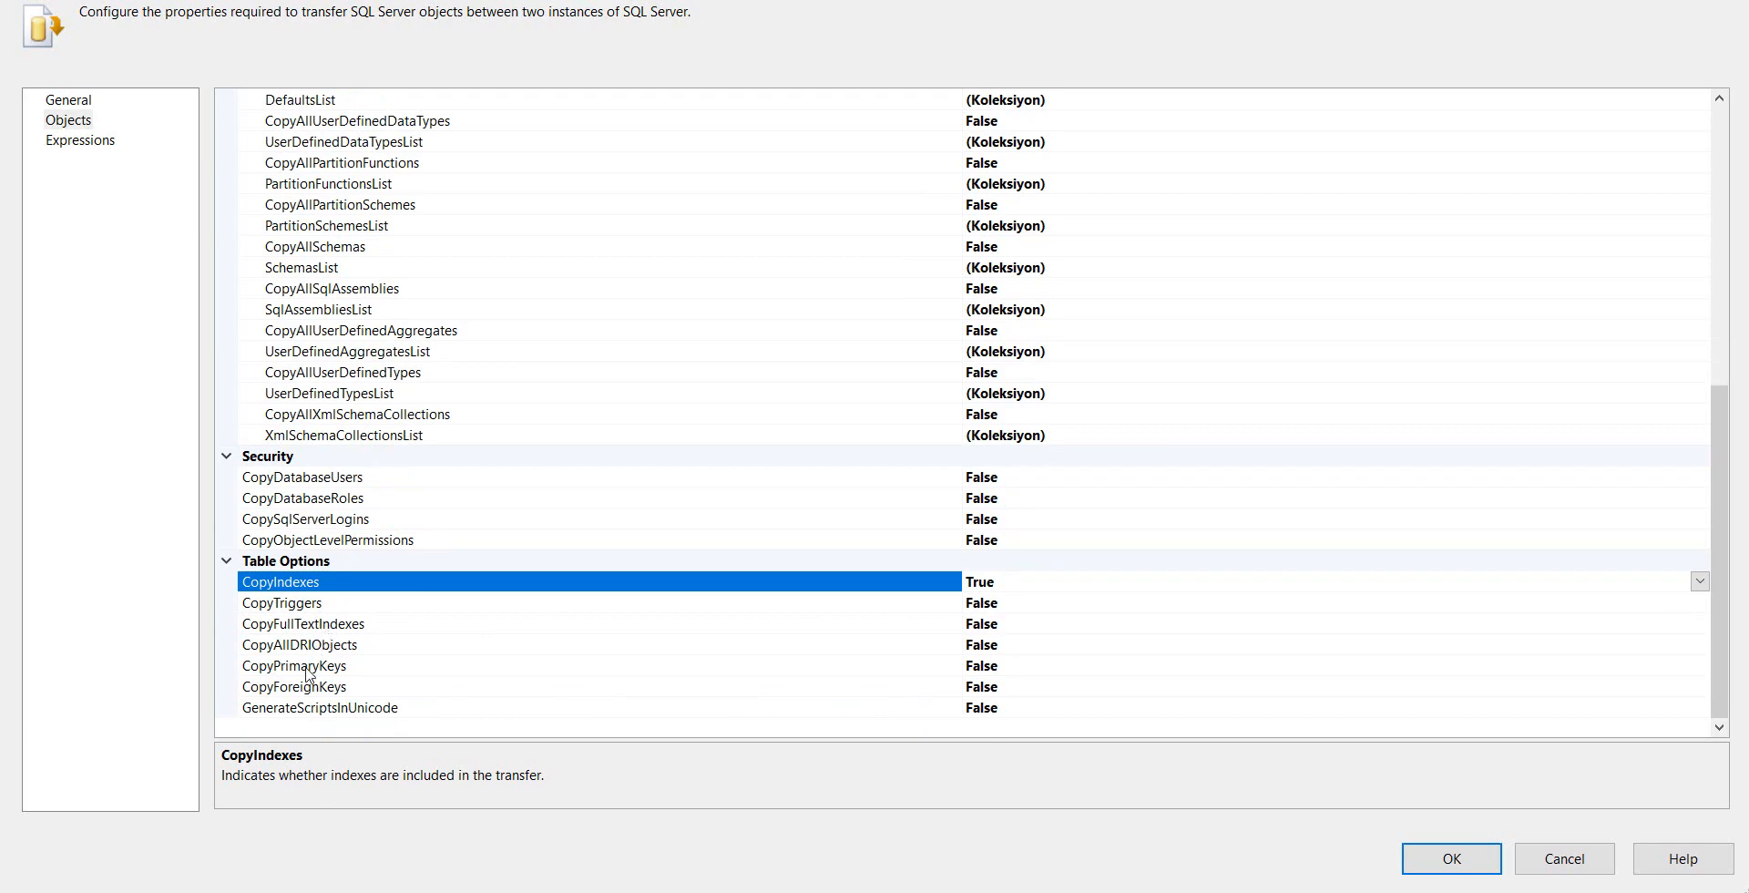
{"action": "double_click", "coordinate": [1016, 666]}
{"action": "double_click", "coordinate": [1019, 687]}
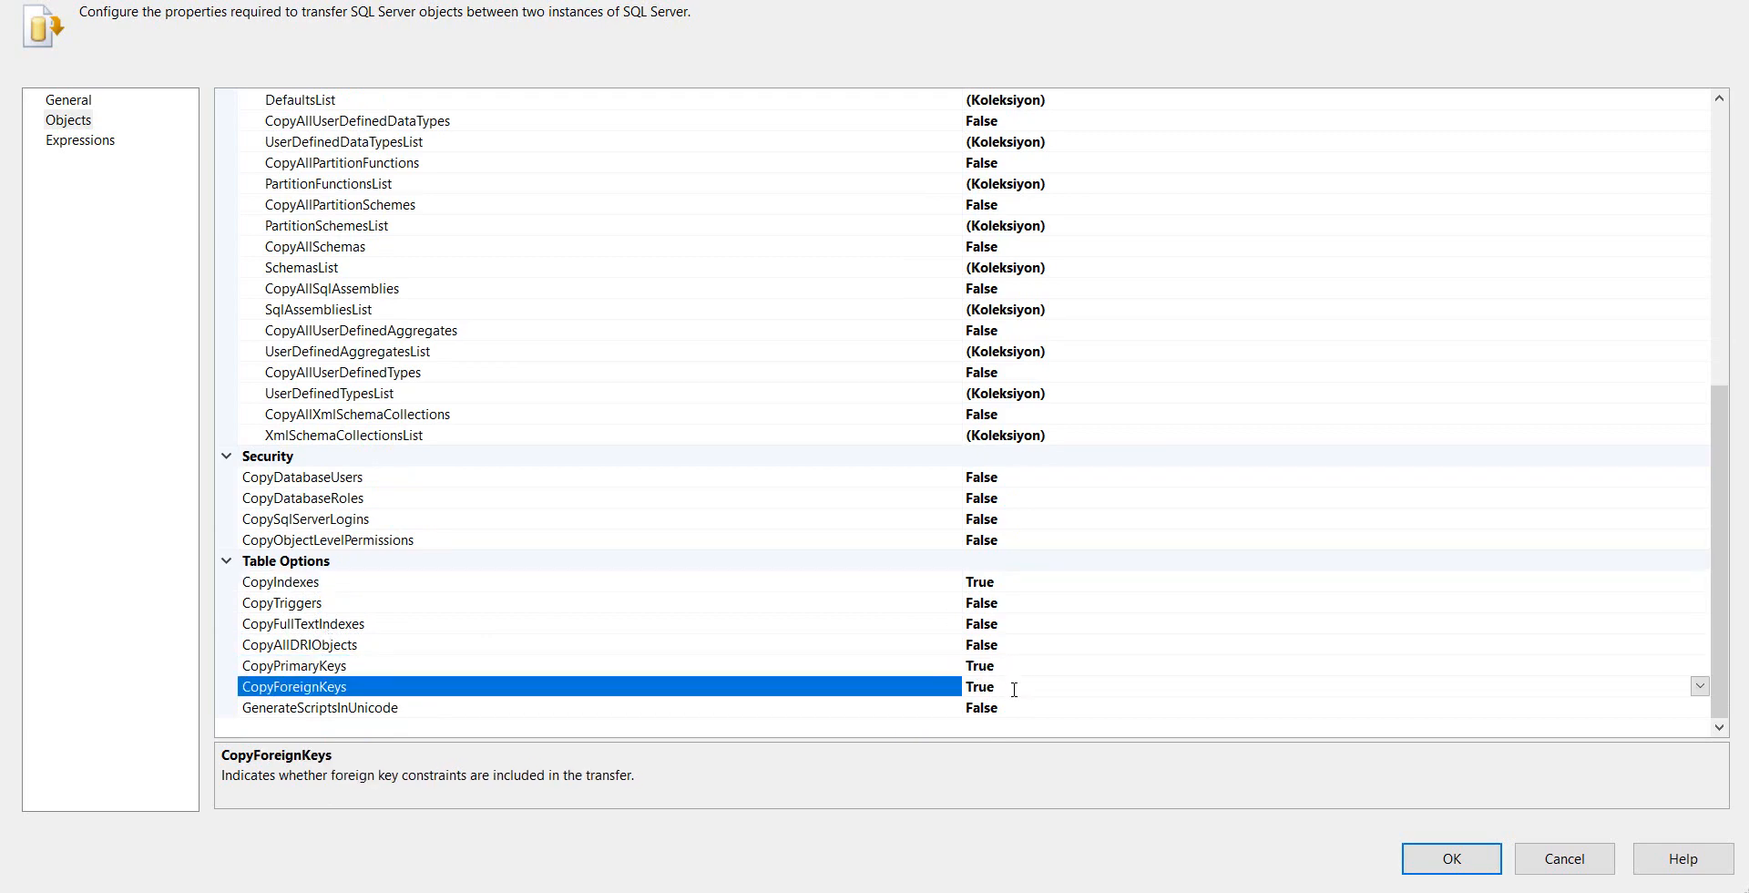
Review the tables chosen in TablesList and accept the transfer task's configuration
{"action": "scroll", "coordinate": [678, 658], "scroll_direction": "up", "scroll_amount": 1}
{"action": "scroll", "coordinate": [675, 642], "scroll_direction": "up", "scroll_amount": 7}
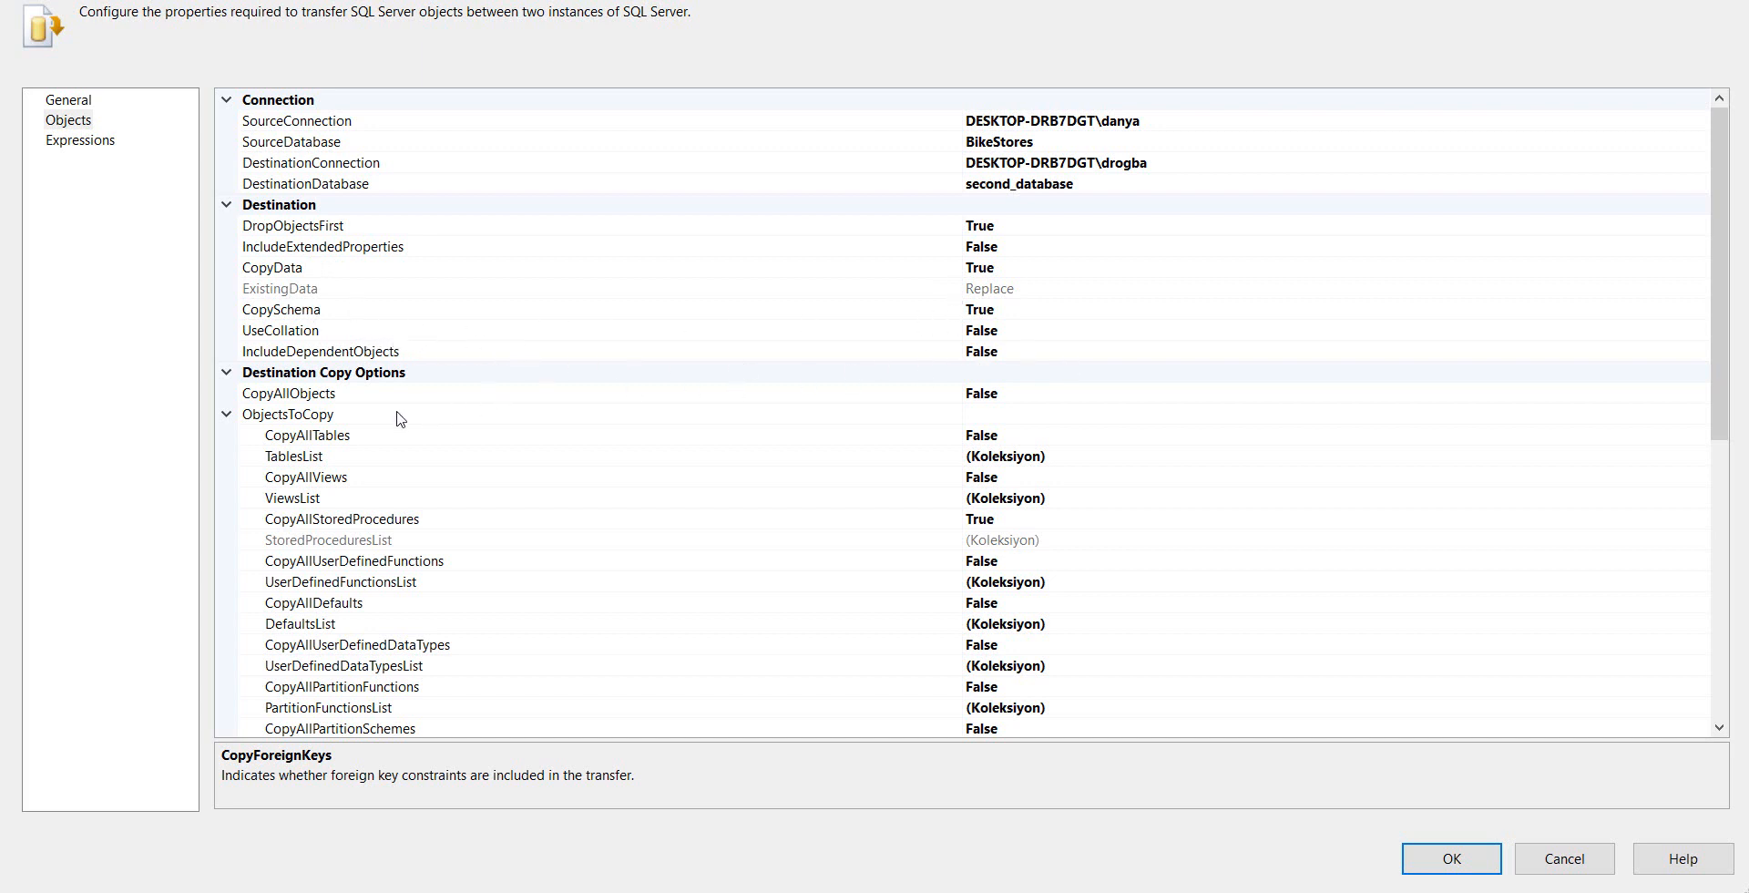
{"action": "left_click", "coordinate": [1057, 462]}
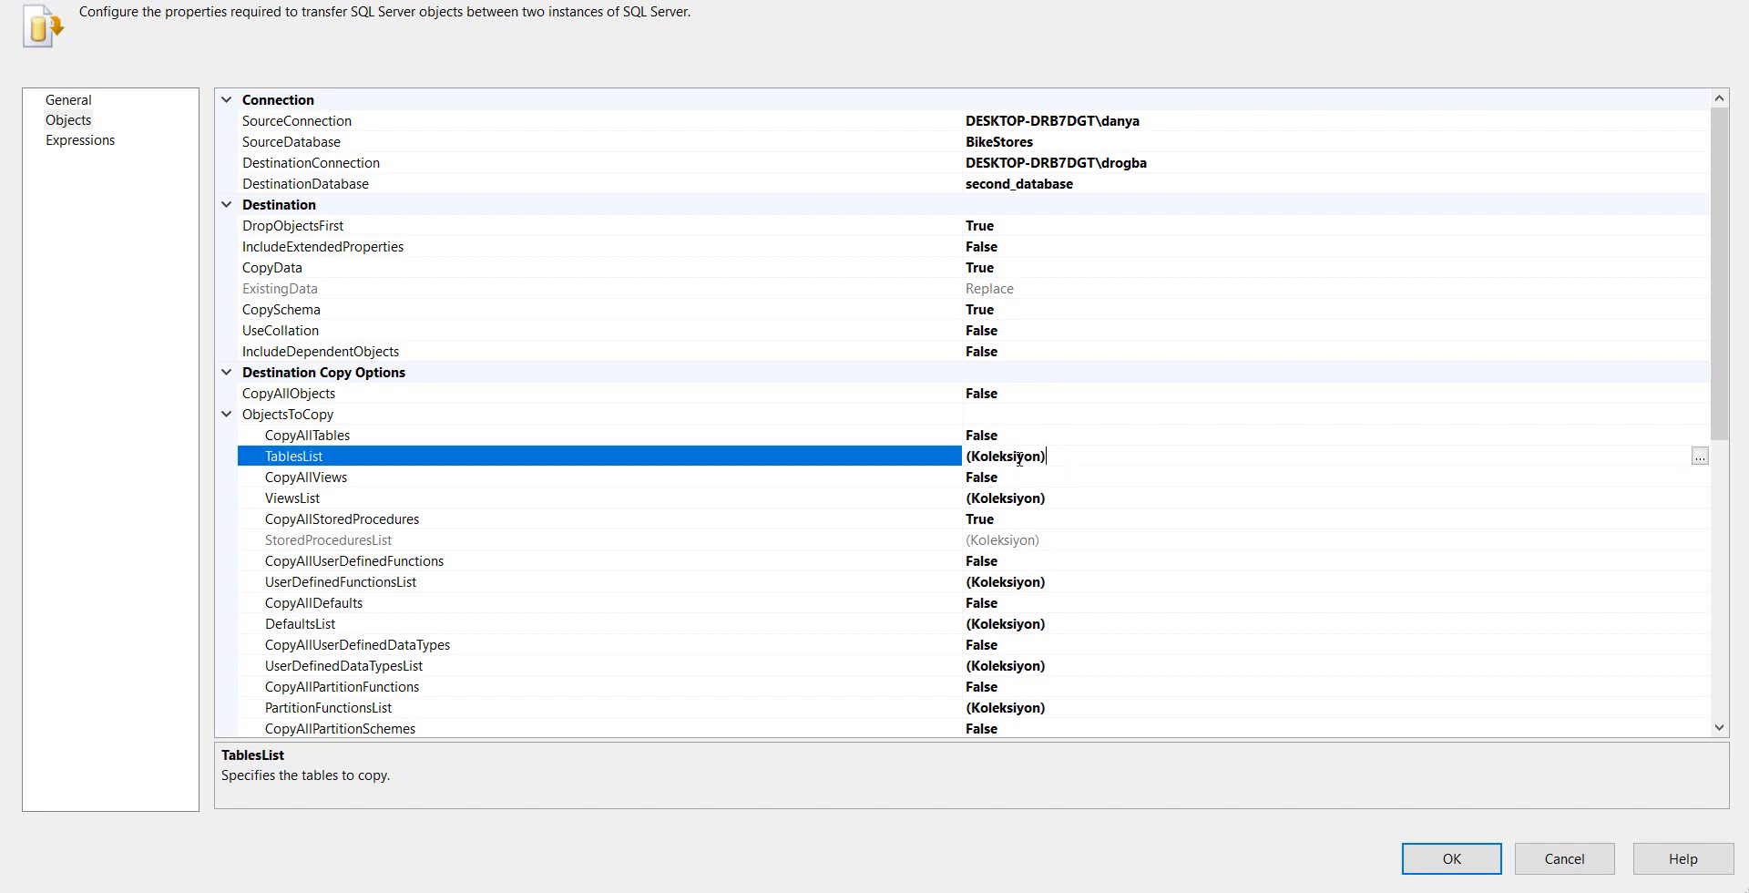
{"action": "left_click", "coordinate": [1700, 457]}
{"action": "left_click_drag", "start_coordinate": [1084, 369], "coordinate": [1070, 537]}
{"action": "left_click", "coordinate": [984, 588]}
{"action": "left_click", "coordinate": [1440, 868]}
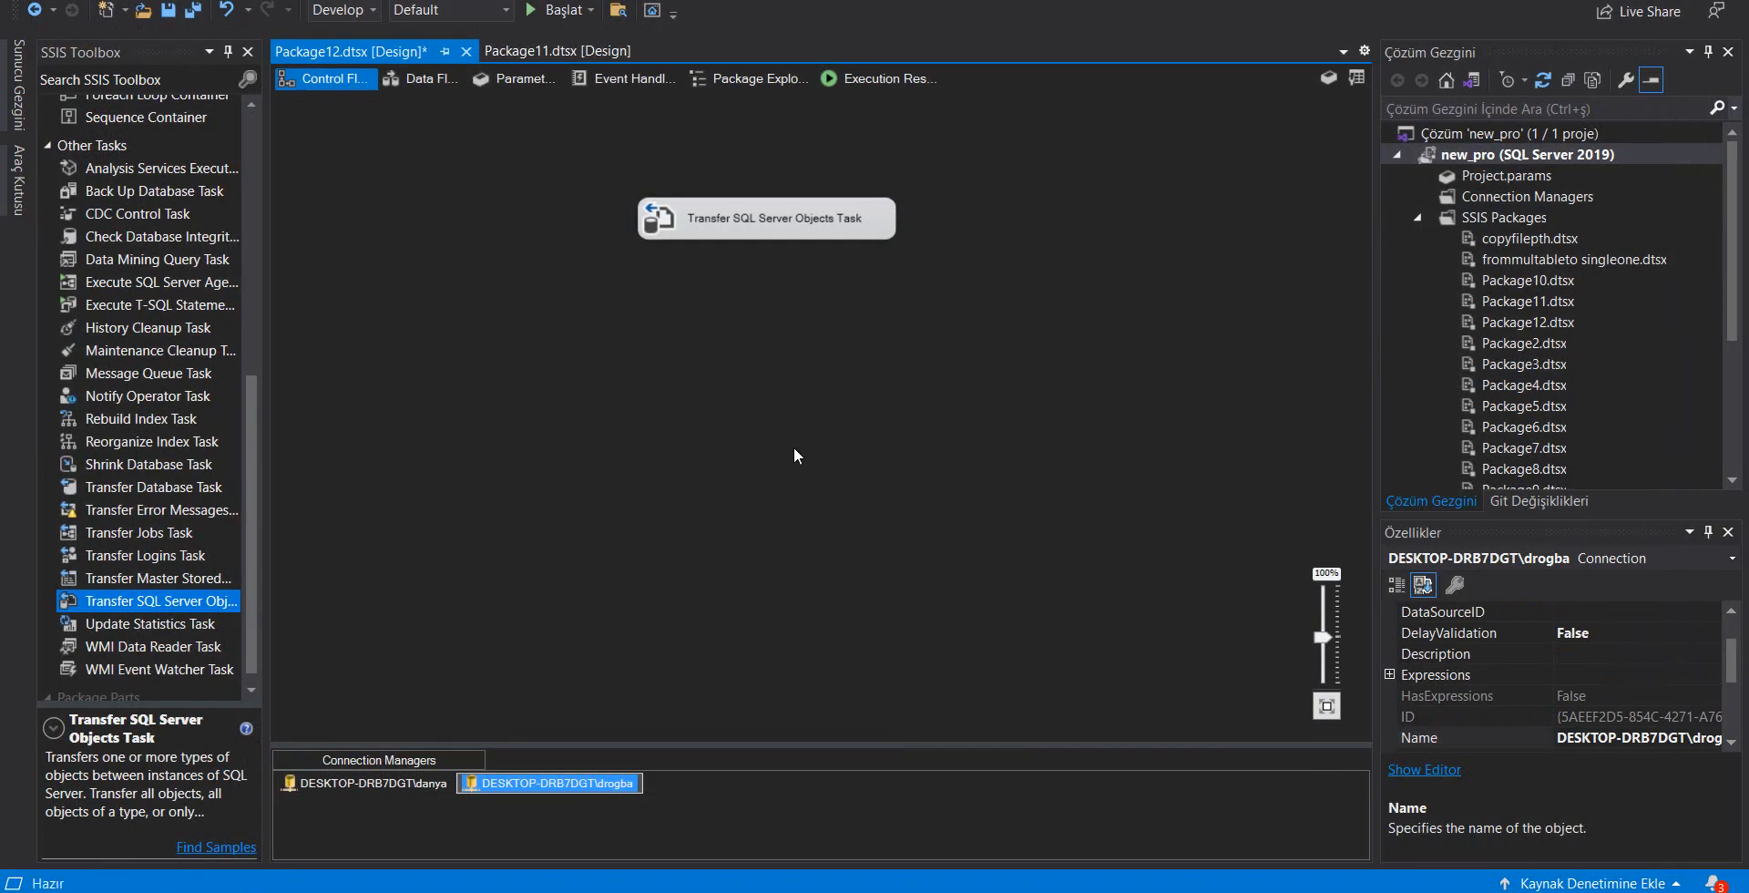
Run Package12 to carry out the object transfer and return to design mode
{"action": "left_click", "coordinate": [782, 370]}
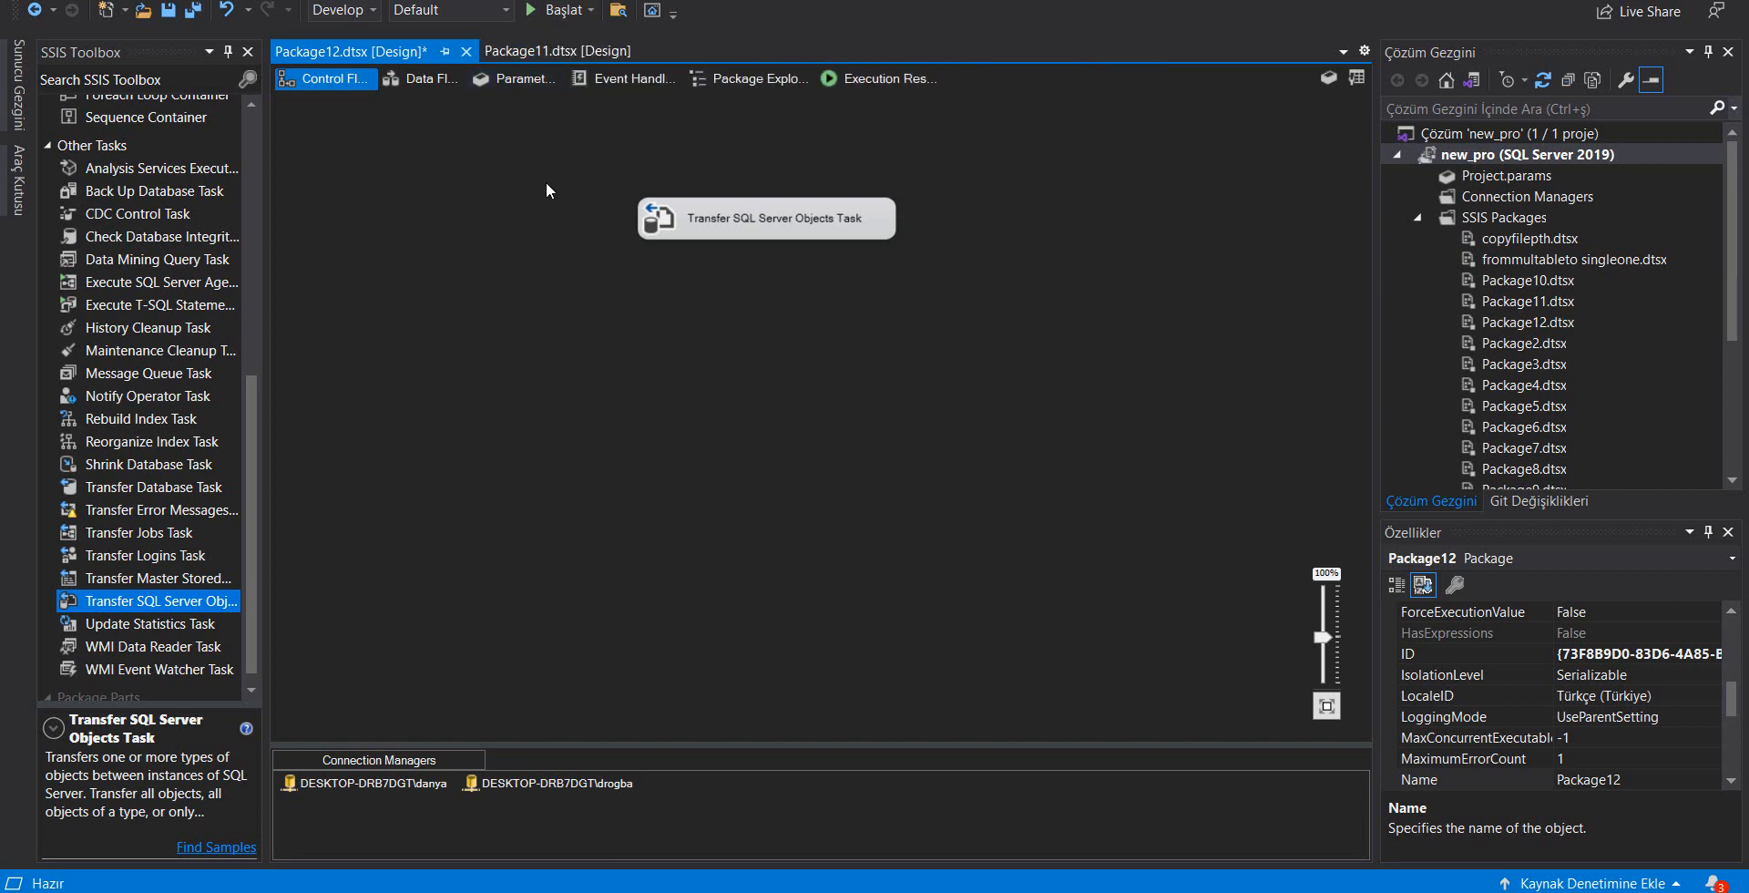
{"action": "left_click", "coordinate": [551, 10]}
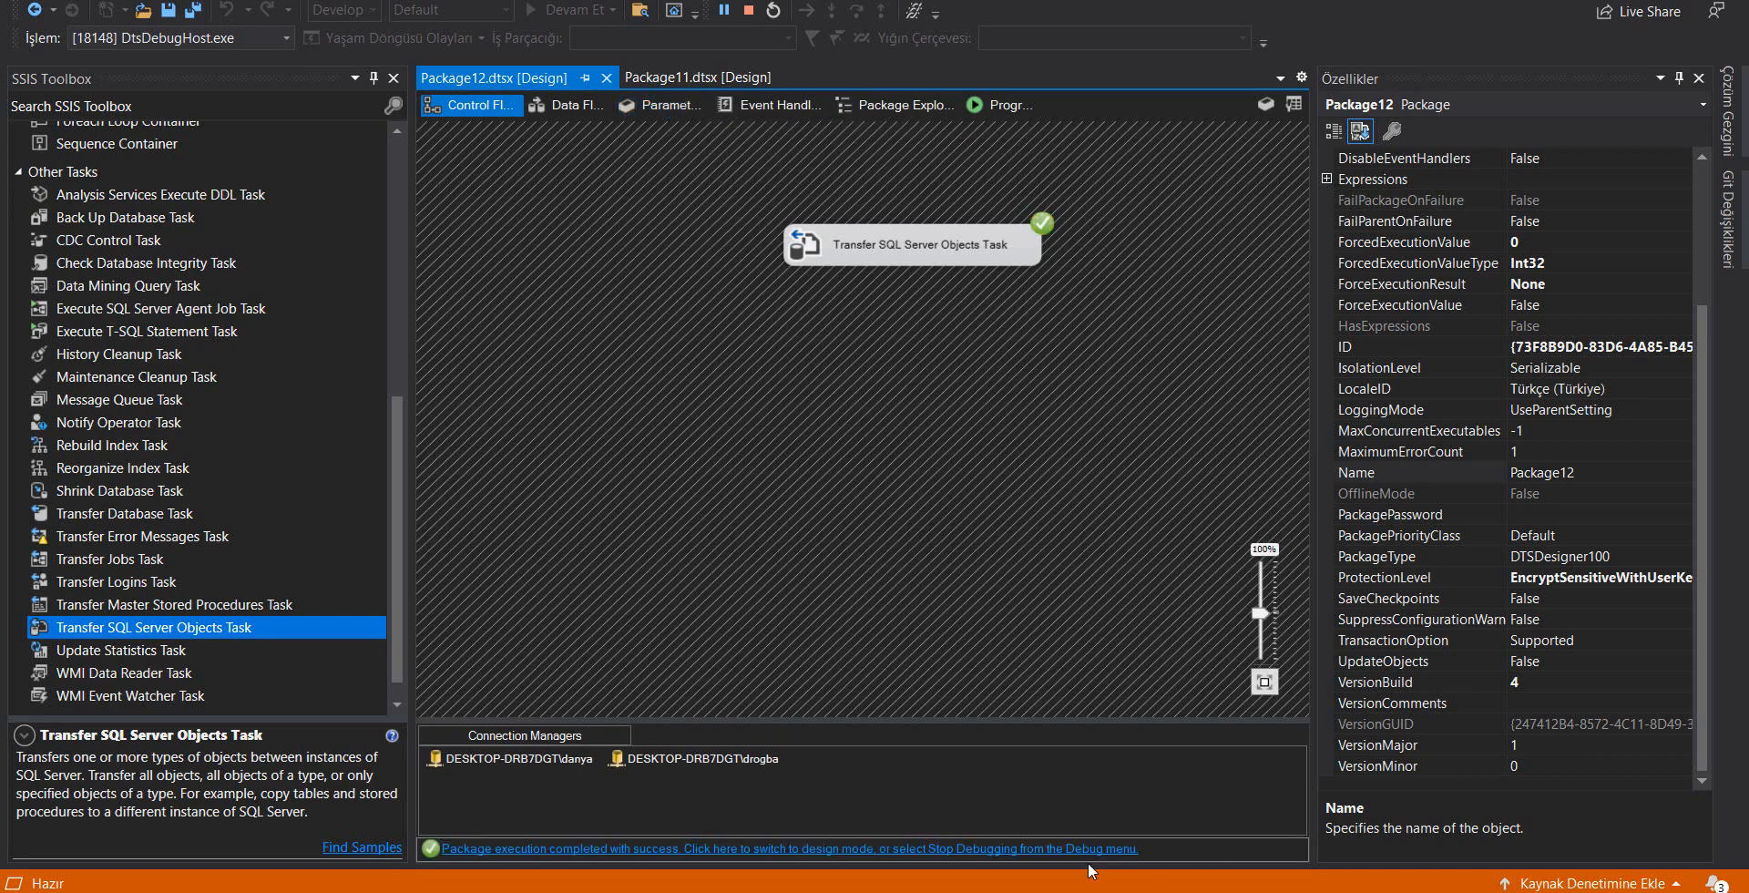
{"action": "left_click", "coordinate": [834, 850]}
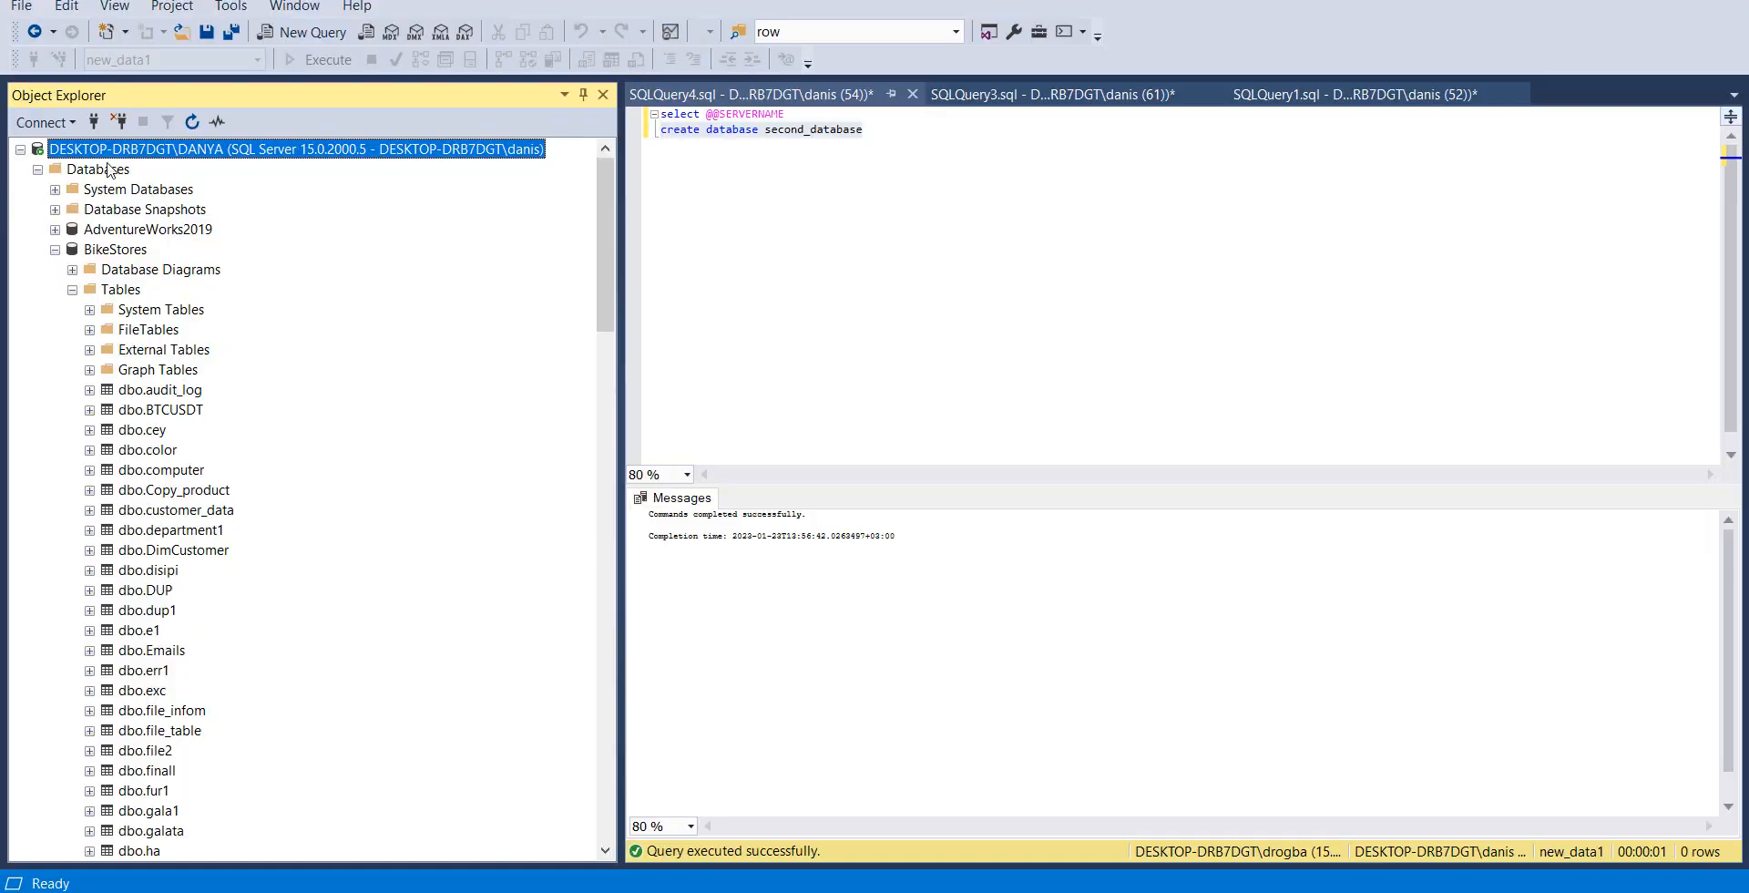
Switch to SQL Server Management Studio, refresh the destination instance's databases and list the tables of second_database
{"action": "left_click", "coordinate": [55, 250]}
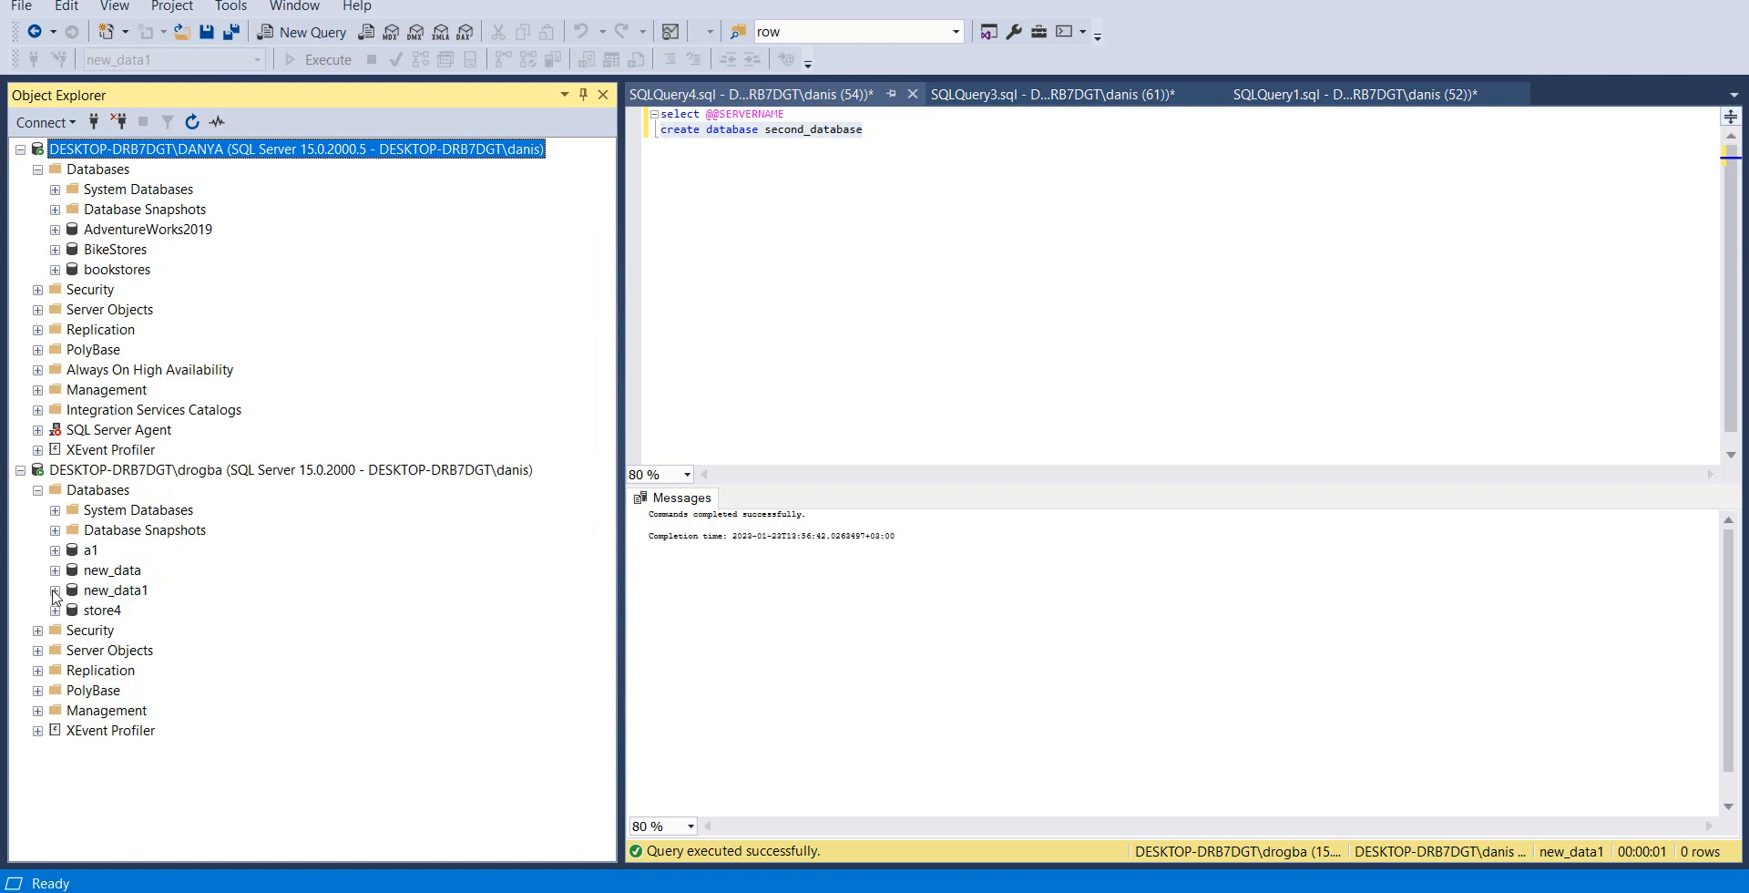
{"action": "right_click", "coordinate": [82, 493]}
{"action": "left_click", "coordinate": [128, 703]}
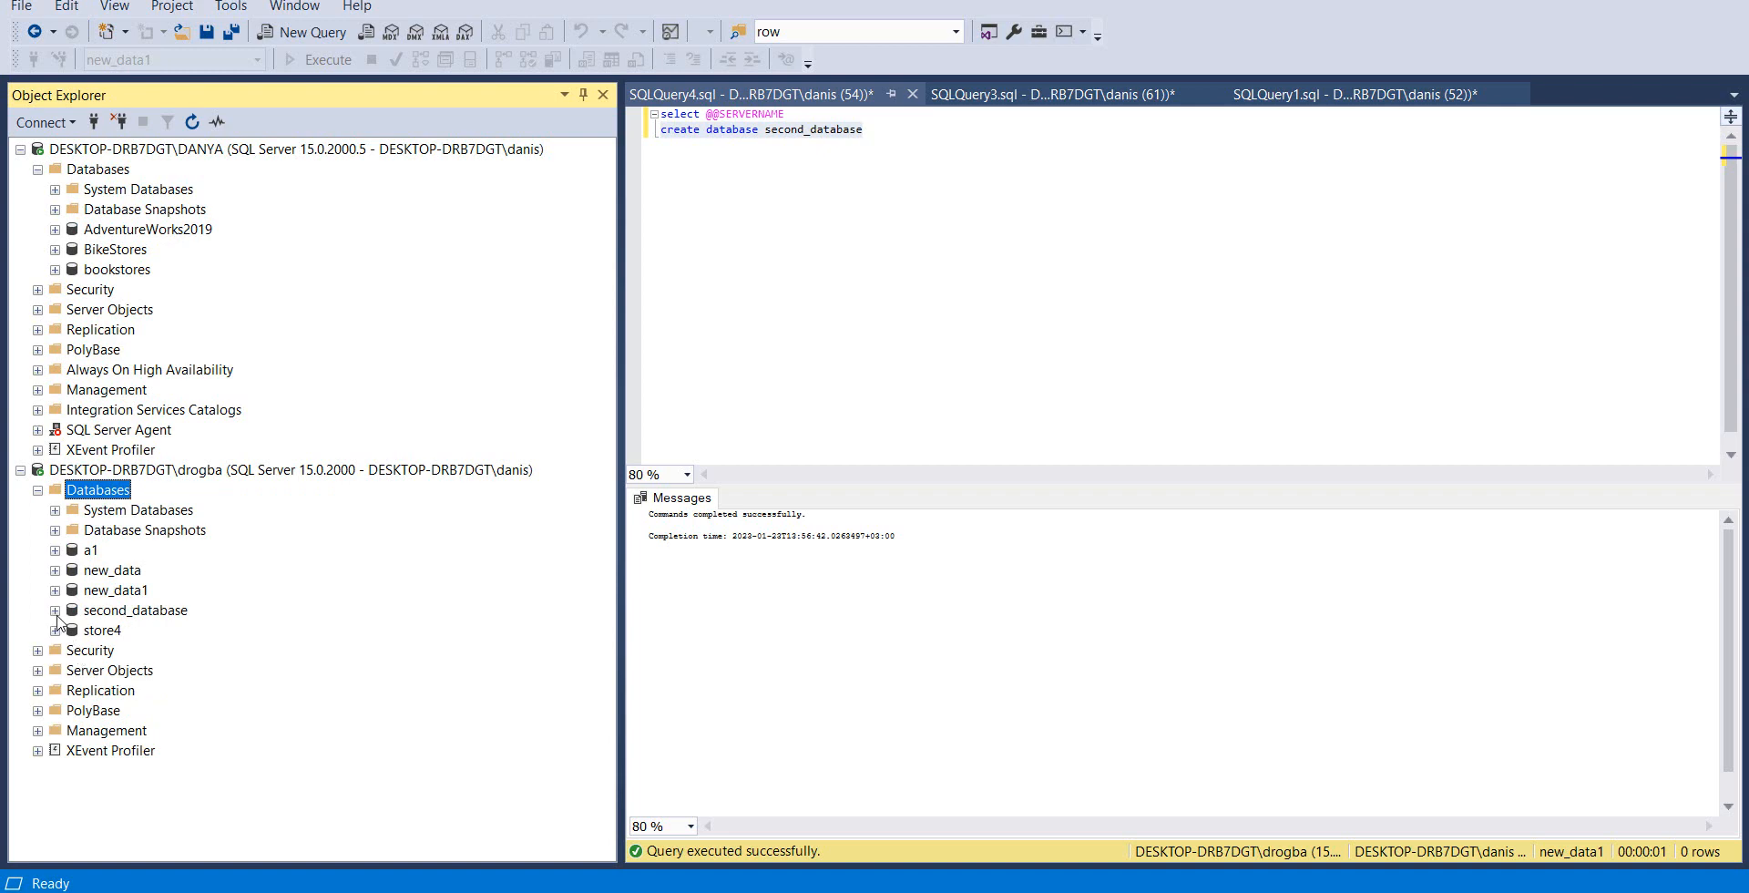
{"action": "left_click", "coordinate": [55, 610]}
{"action": "left_click", "coordinate": [72, 650]}
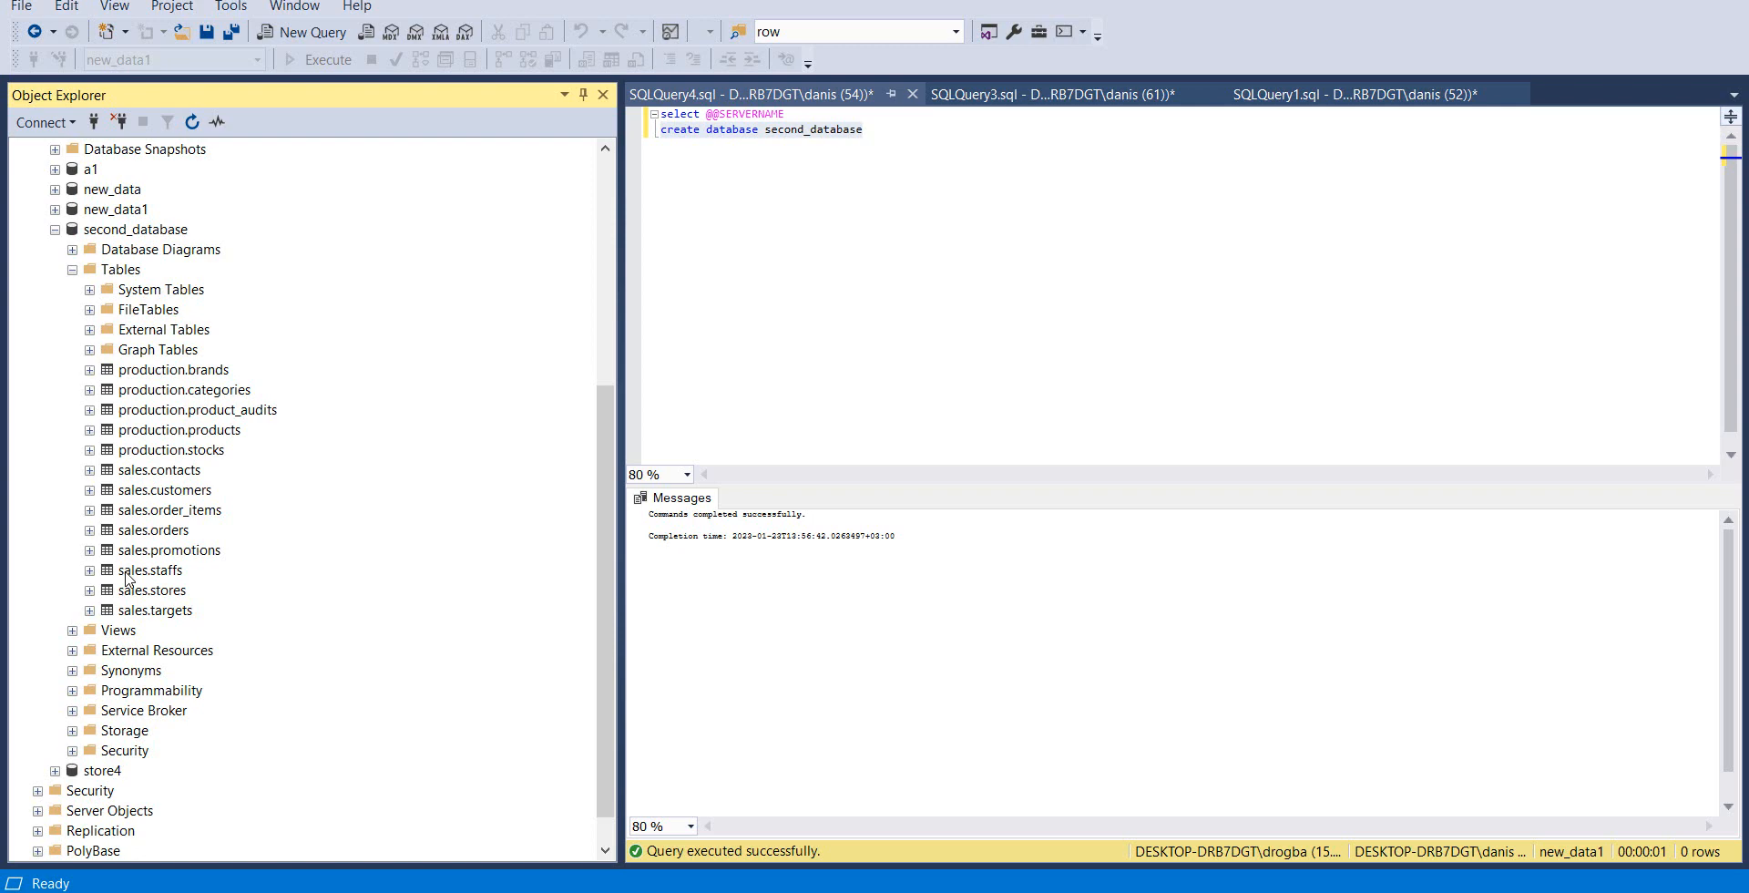
Compare the transferred tables with the production and sales table list in the SQLQuery1.sql results, and return to SQLQuery4.sql
{"action": "left_click", "coordinate": [1036, 111]}
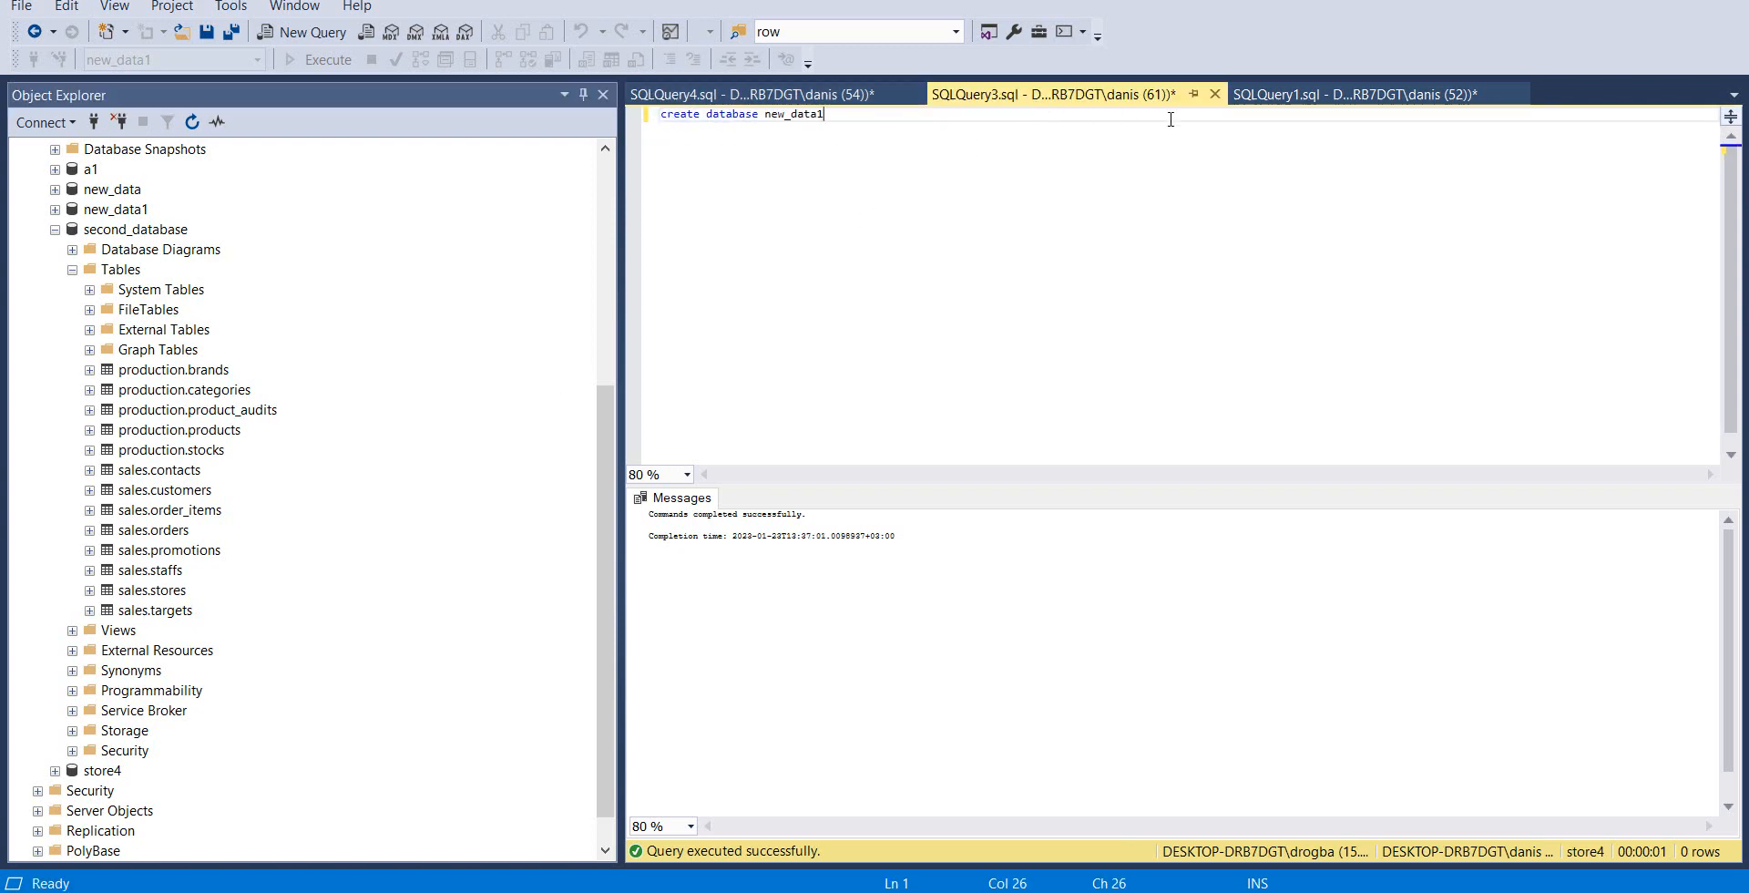
{"action": "left_click", "coordinate": [1276, 110]}
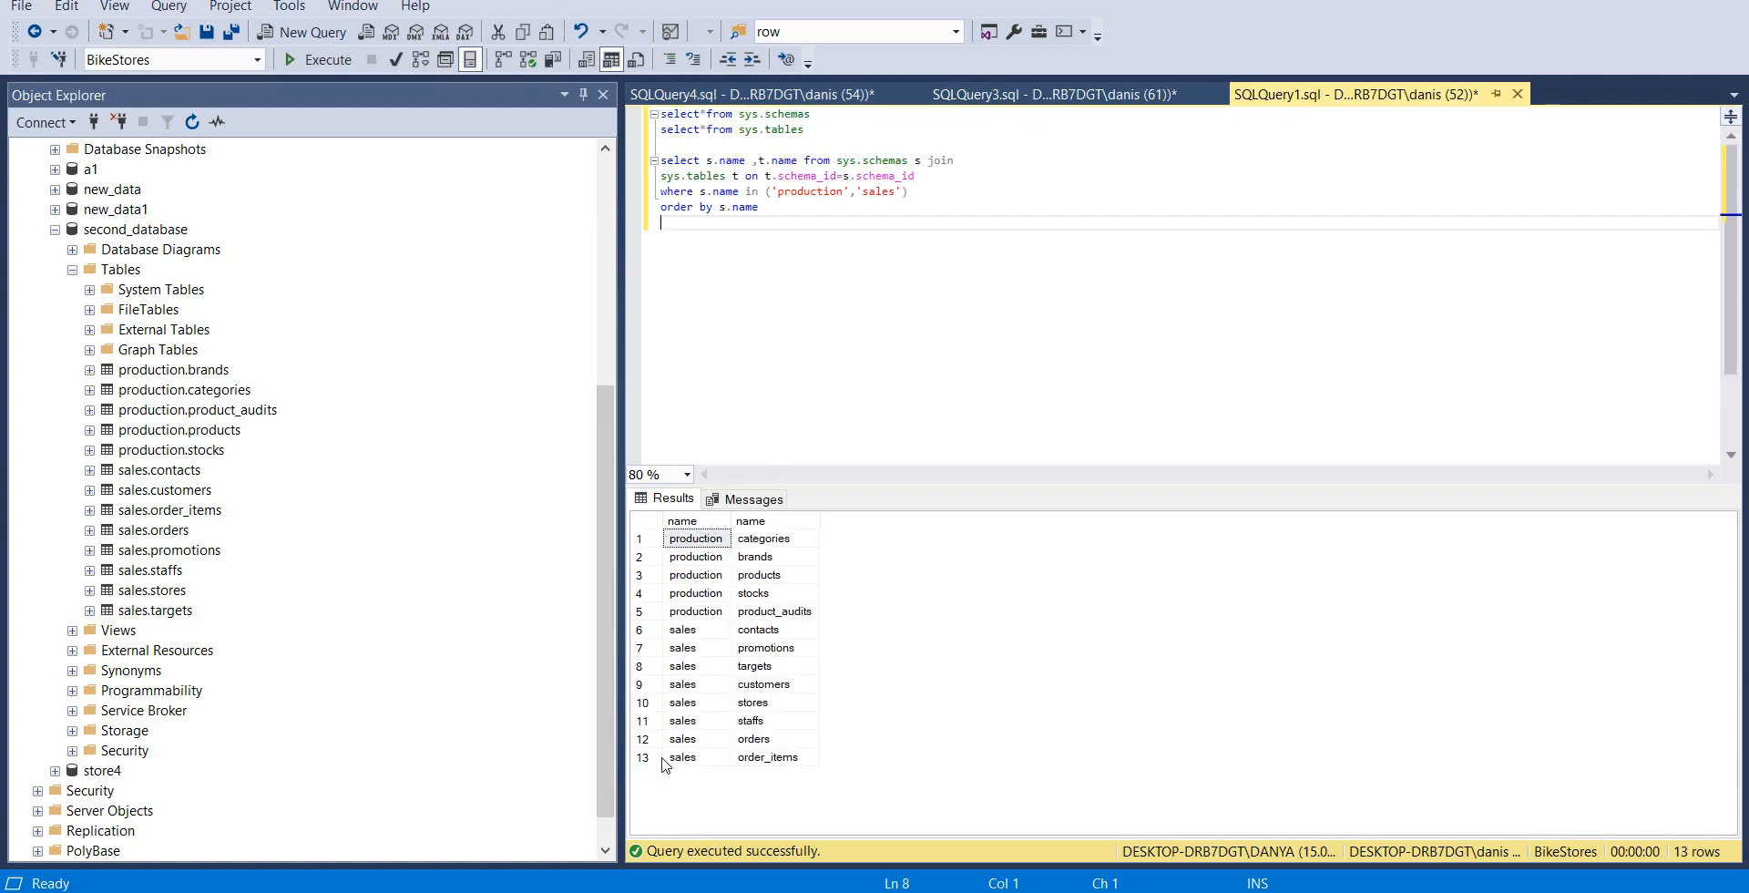
{"action": "left_click", "coordinate": [820, 94]}
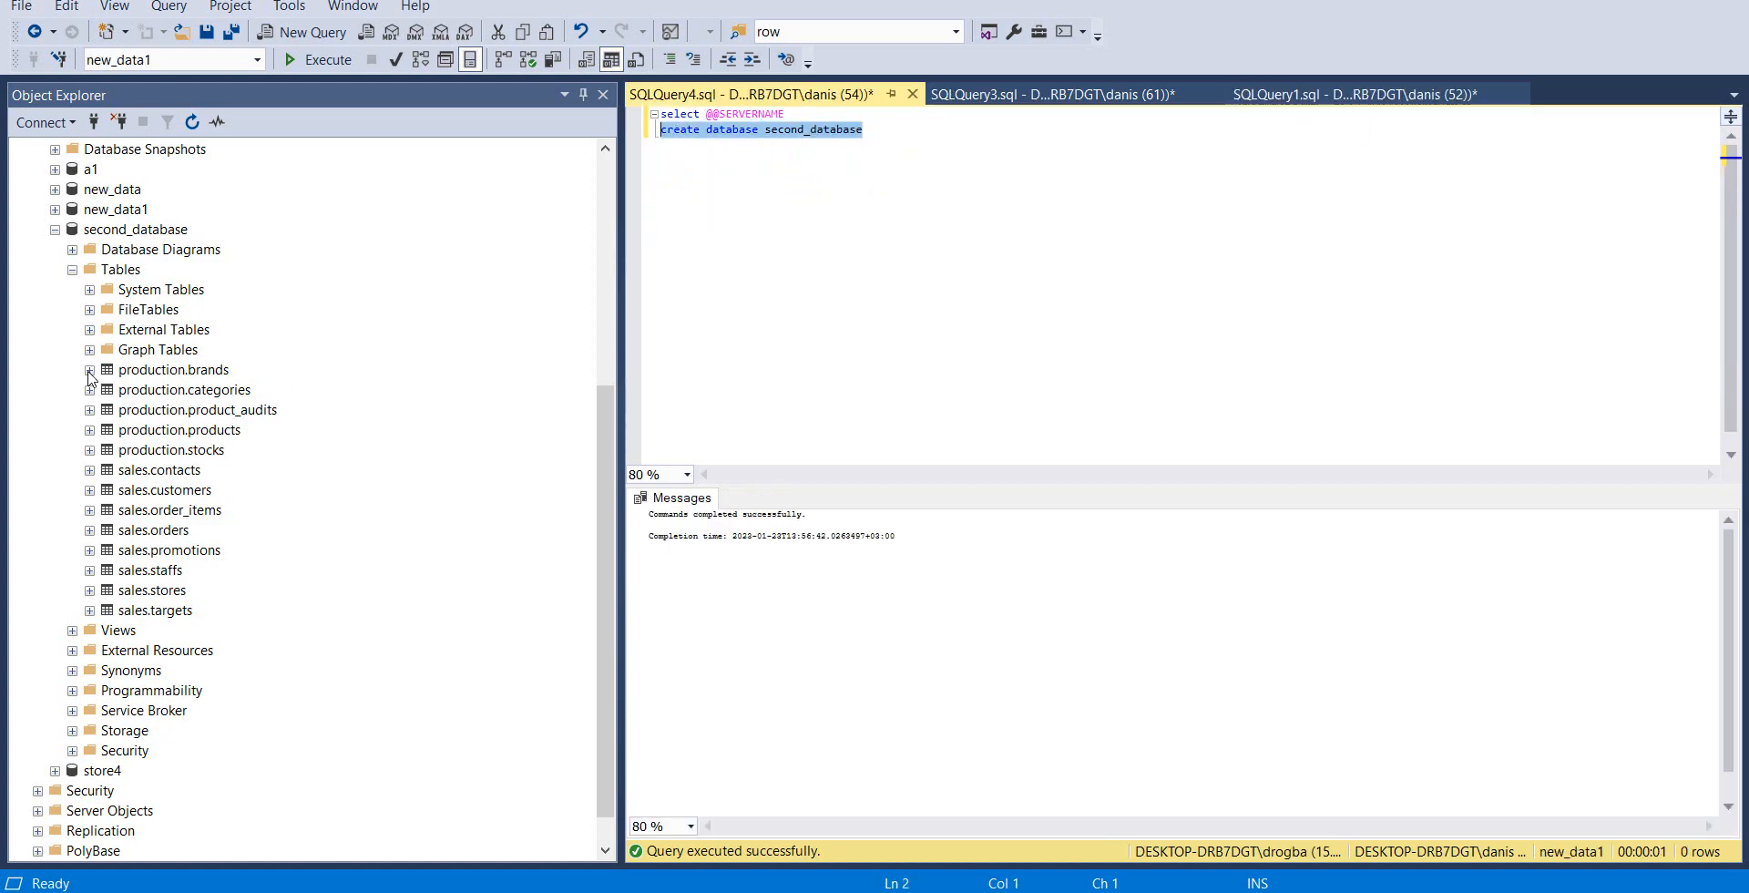
Examine the columns, keys, indexes and triggers of the production.brands table in second_database
{"action": "left_click", "coordinate": [89, 370]}
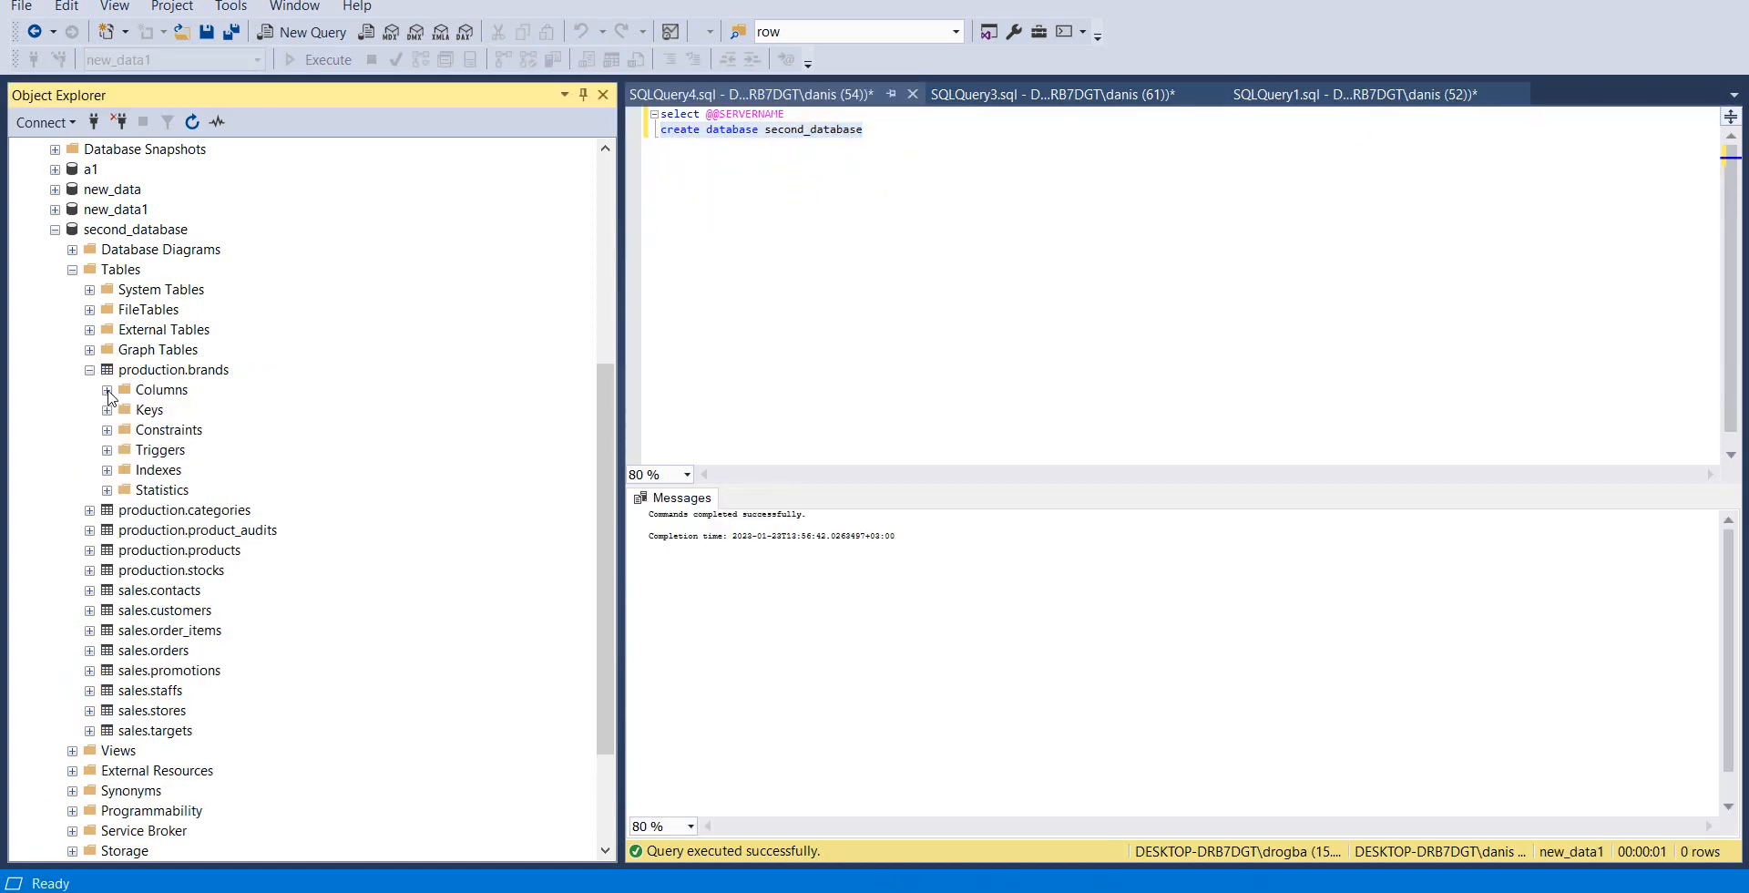
{"action": "left_click", "coordinate": [107, 390]}
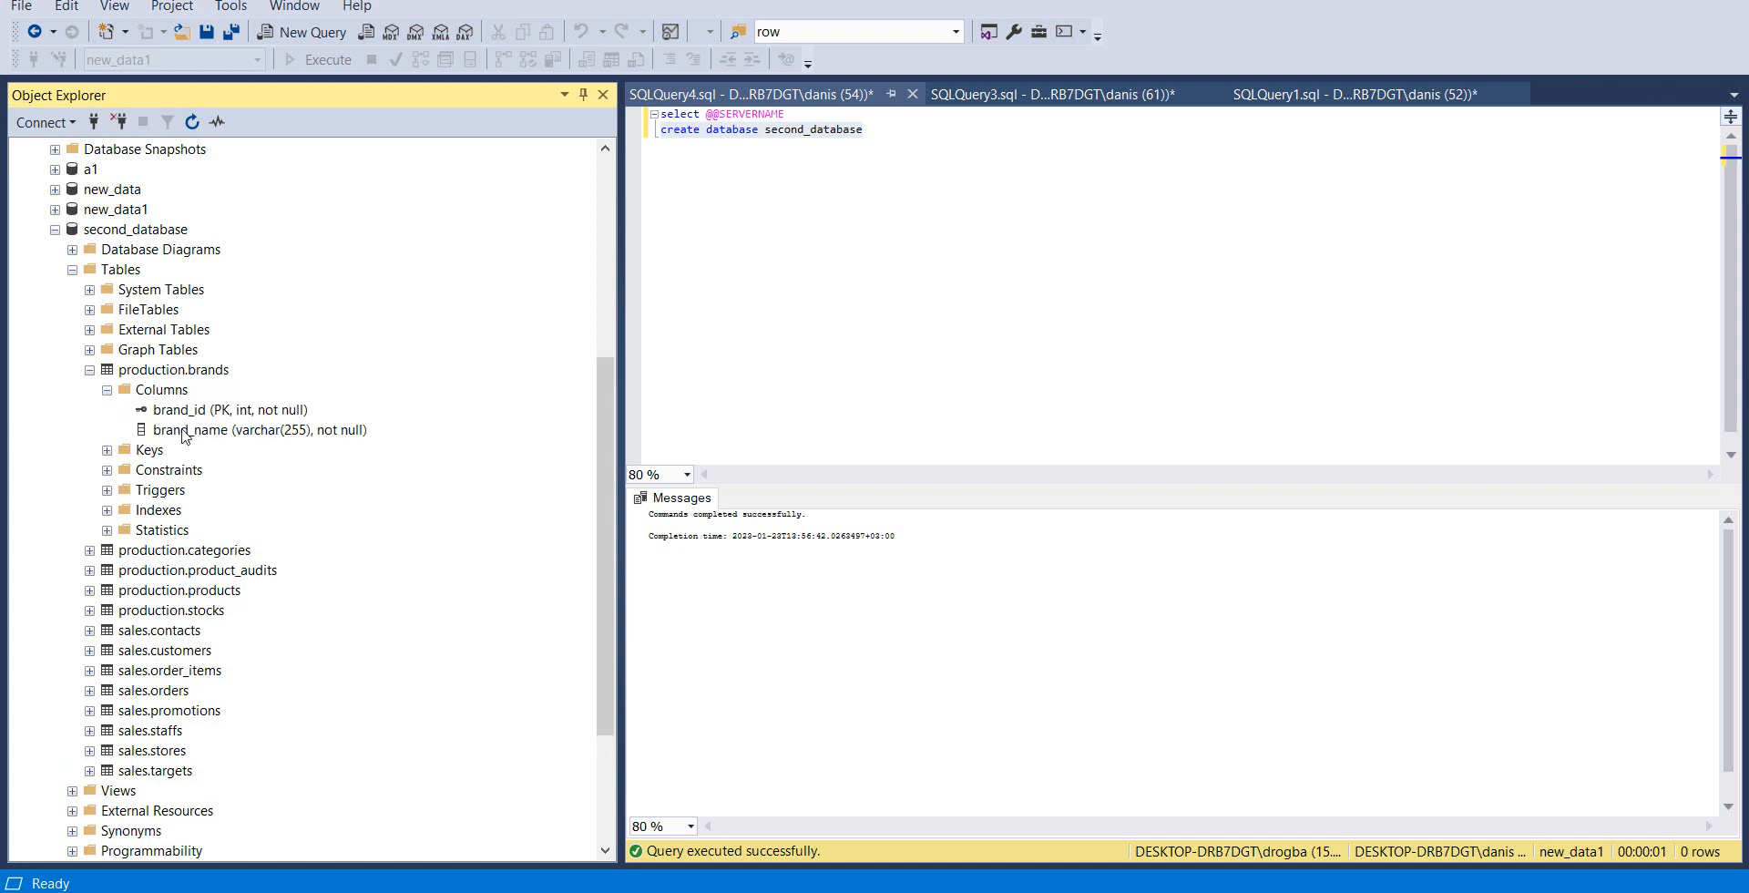
{"action": "left_click", "coordinate": [107, 450]}
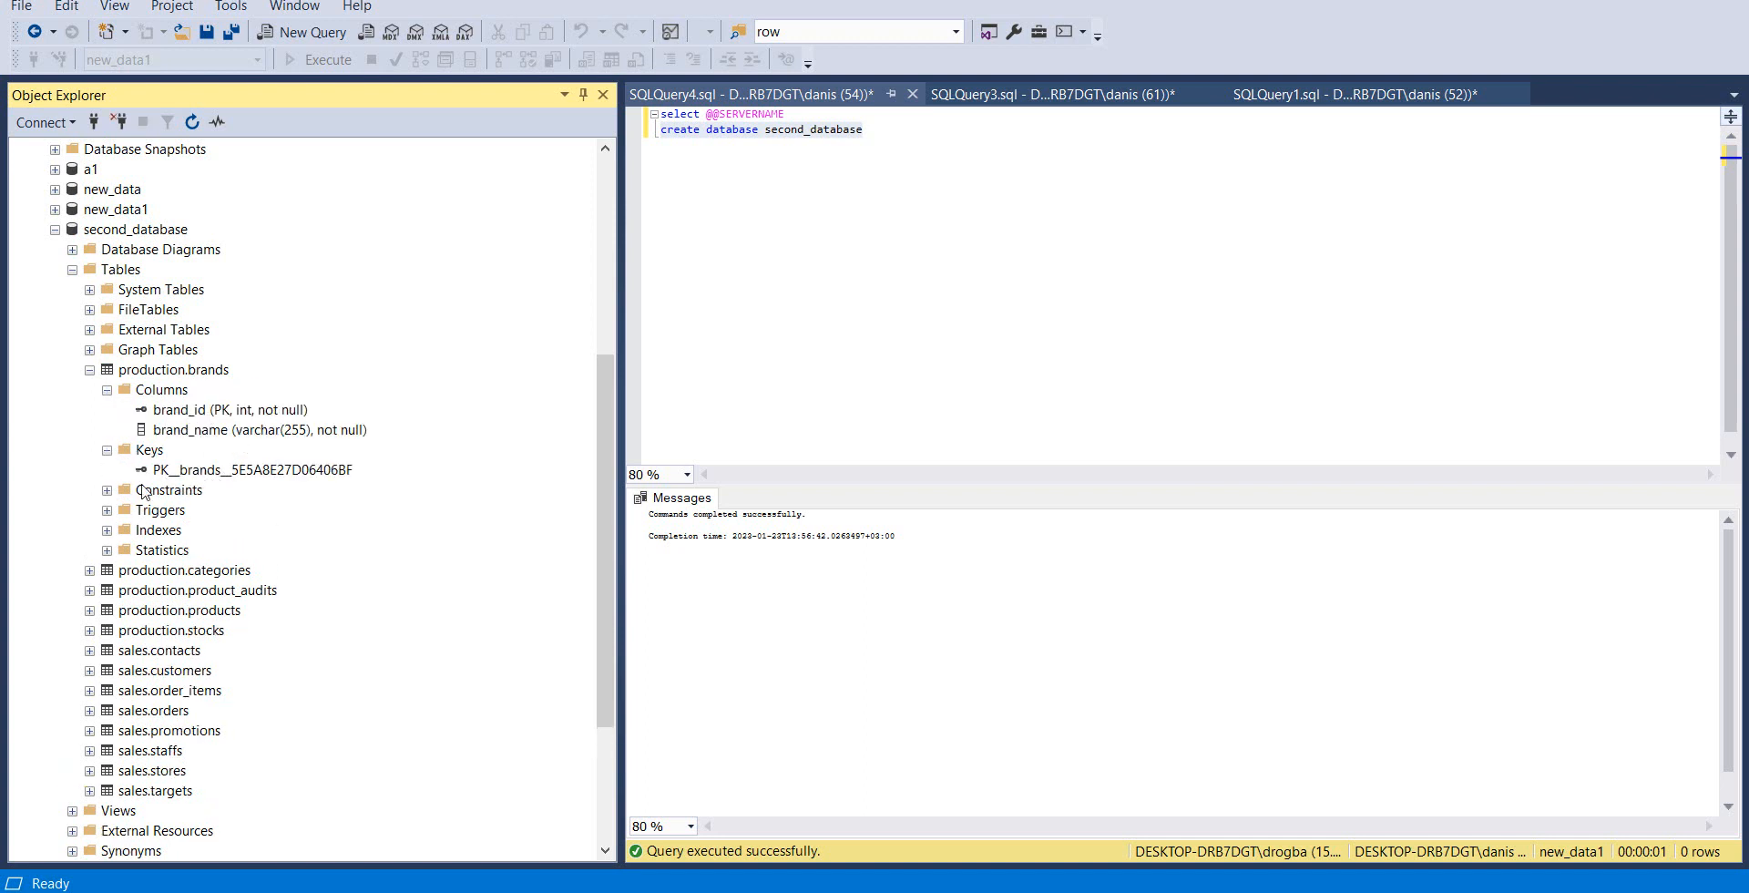
{"action": "left_click", "coordinate": [106, 531]}
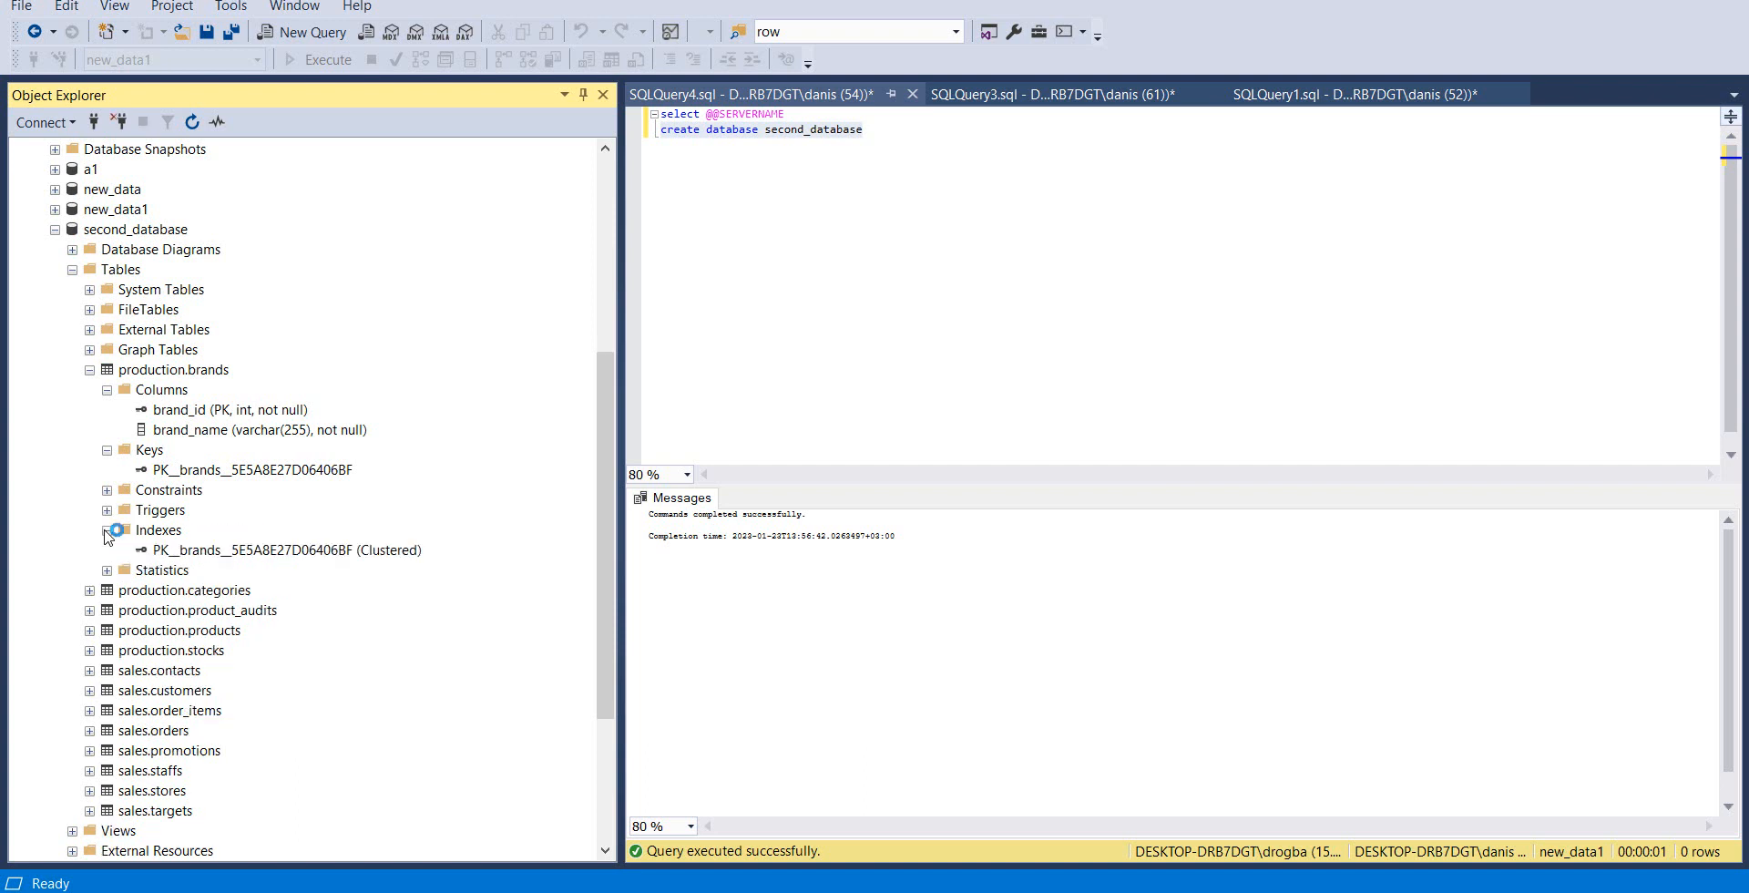
{"action": "left_click", "coordinate": [106, 510]}
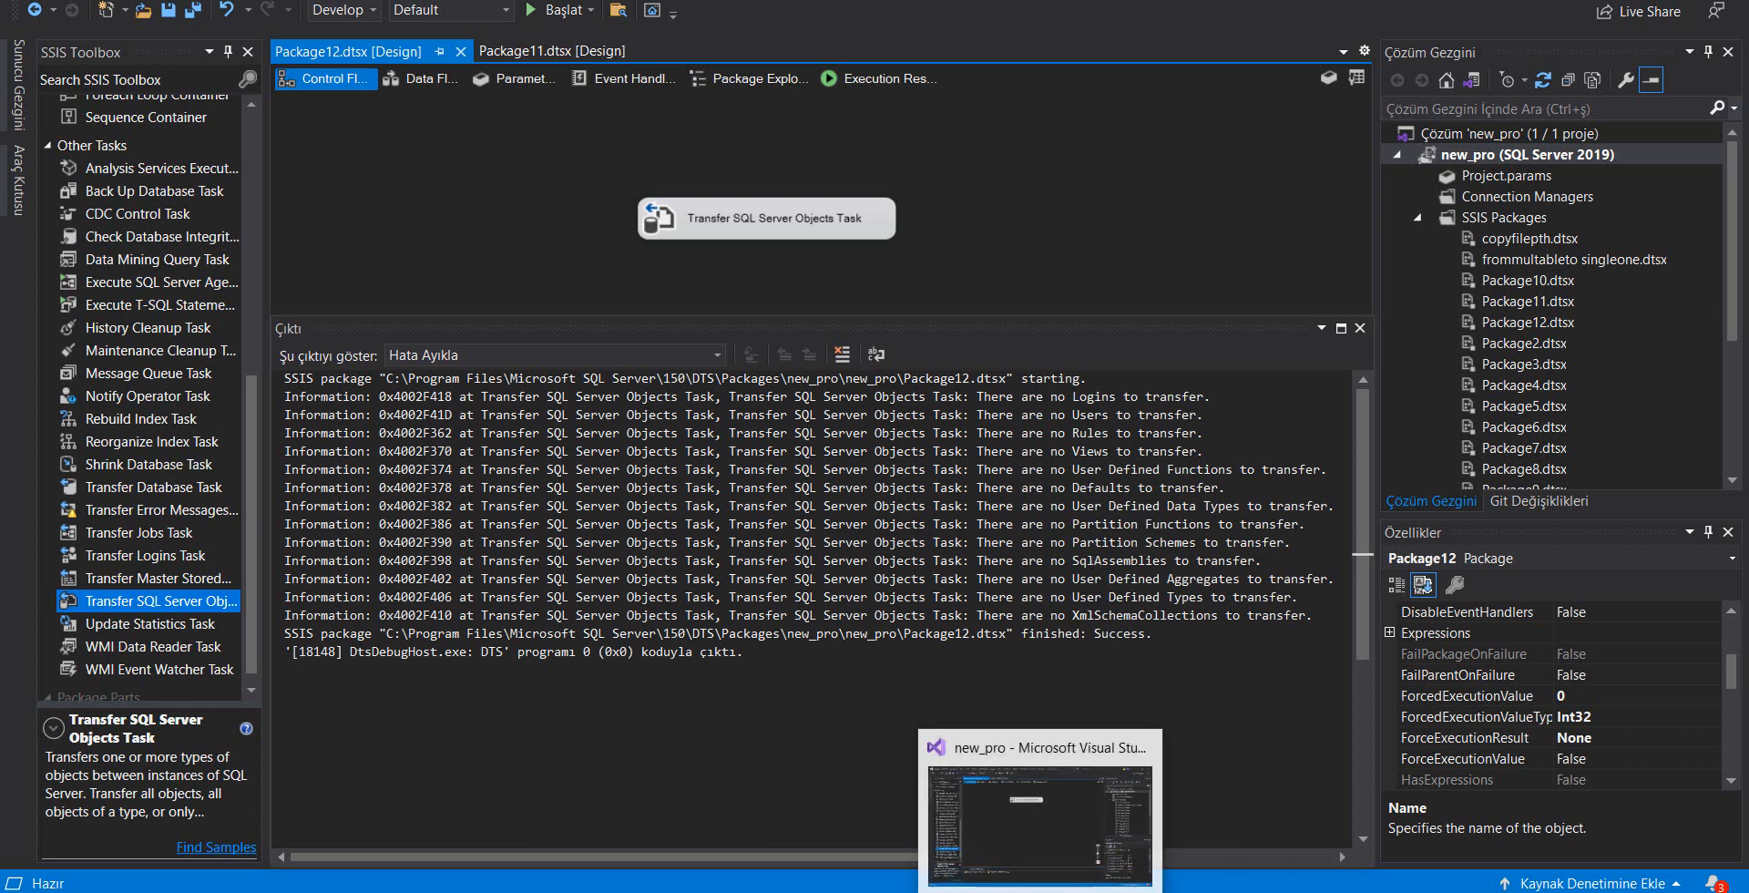
Return to SQL Server Management Studio and collapse the Columns, Indexes and Keys folders of production.brands
{"action": "left_click", "coordinate": [992, 891]}
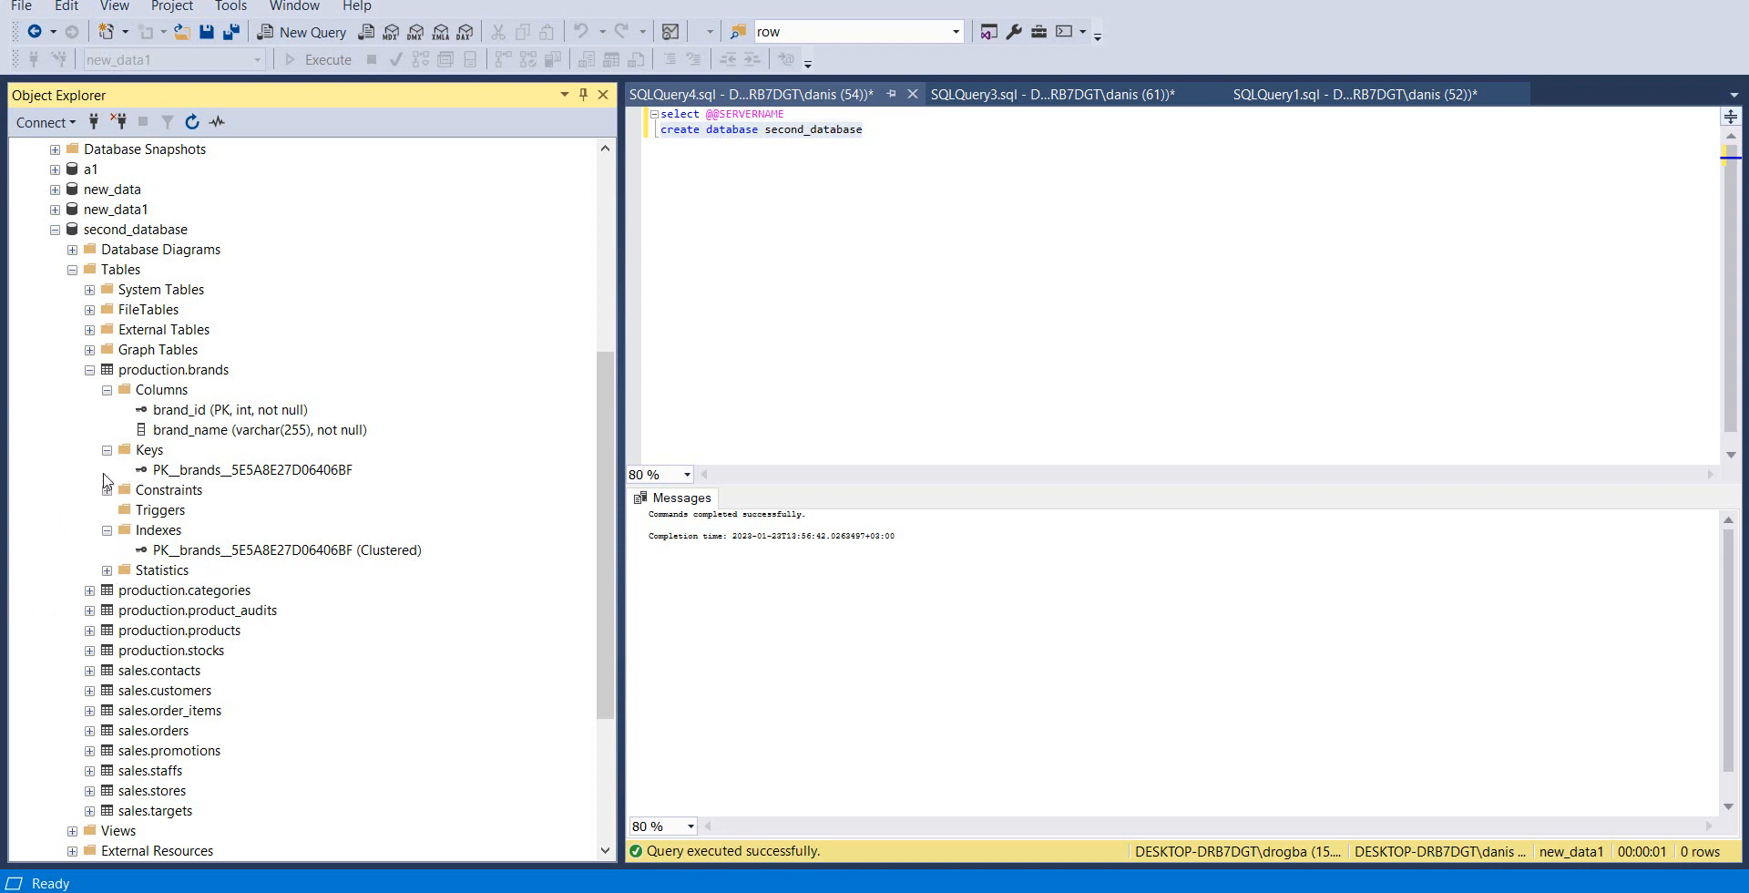
{"action": "left_click", "coordinate": [108, 390]}
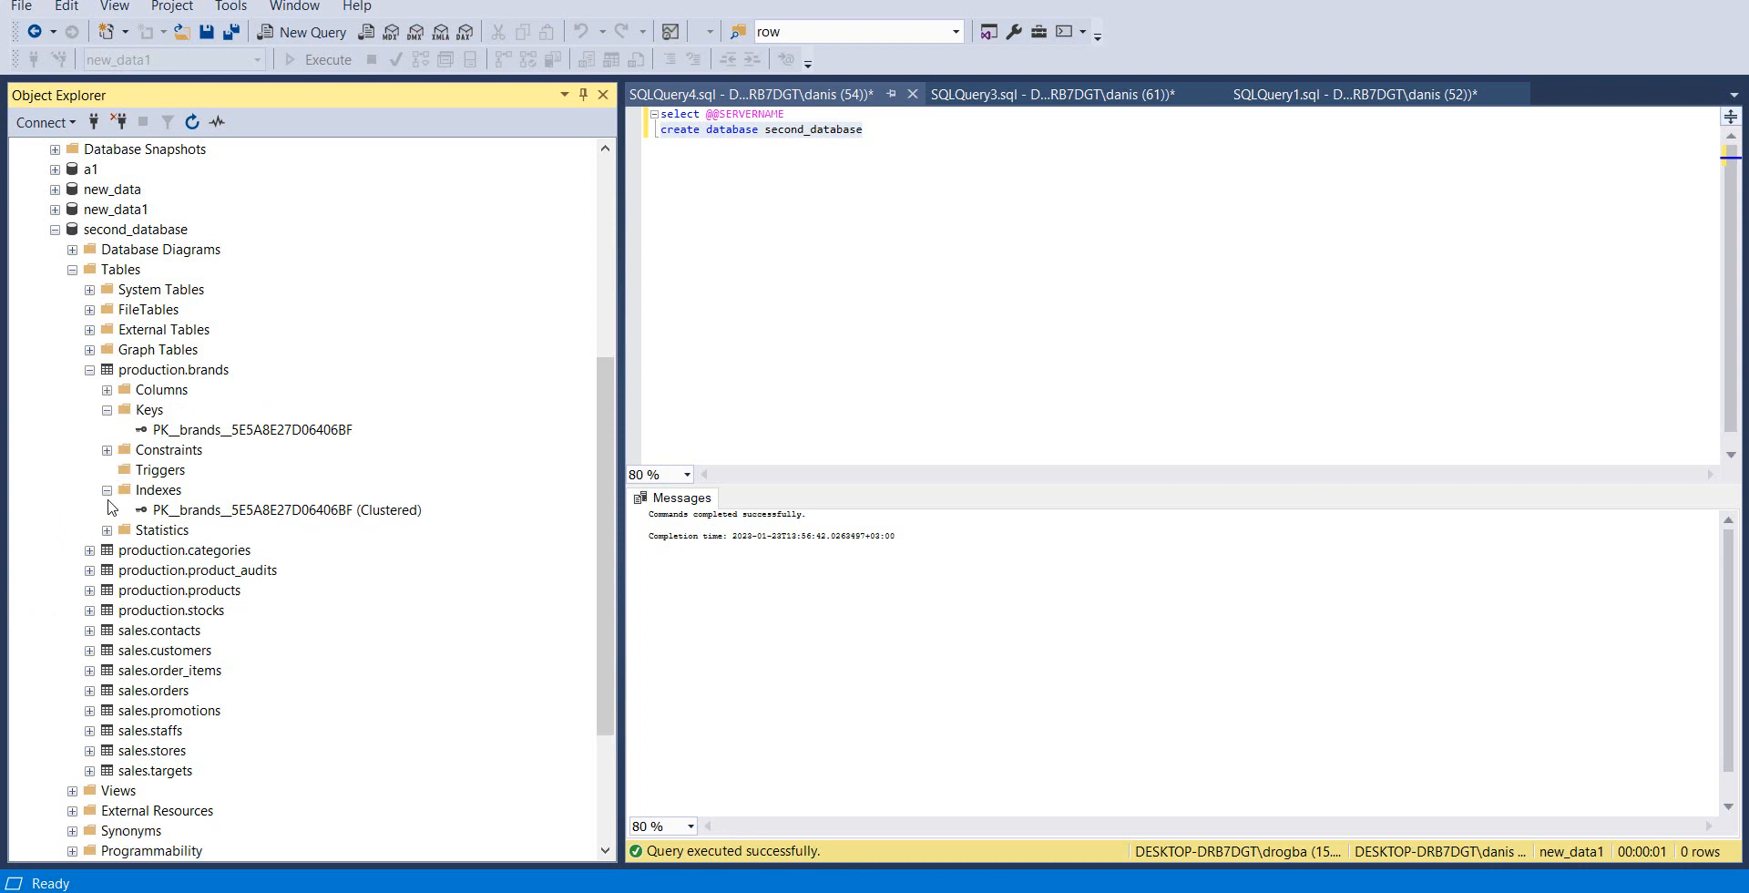
{"action": "left_click", "coordinate": [107, 490]}
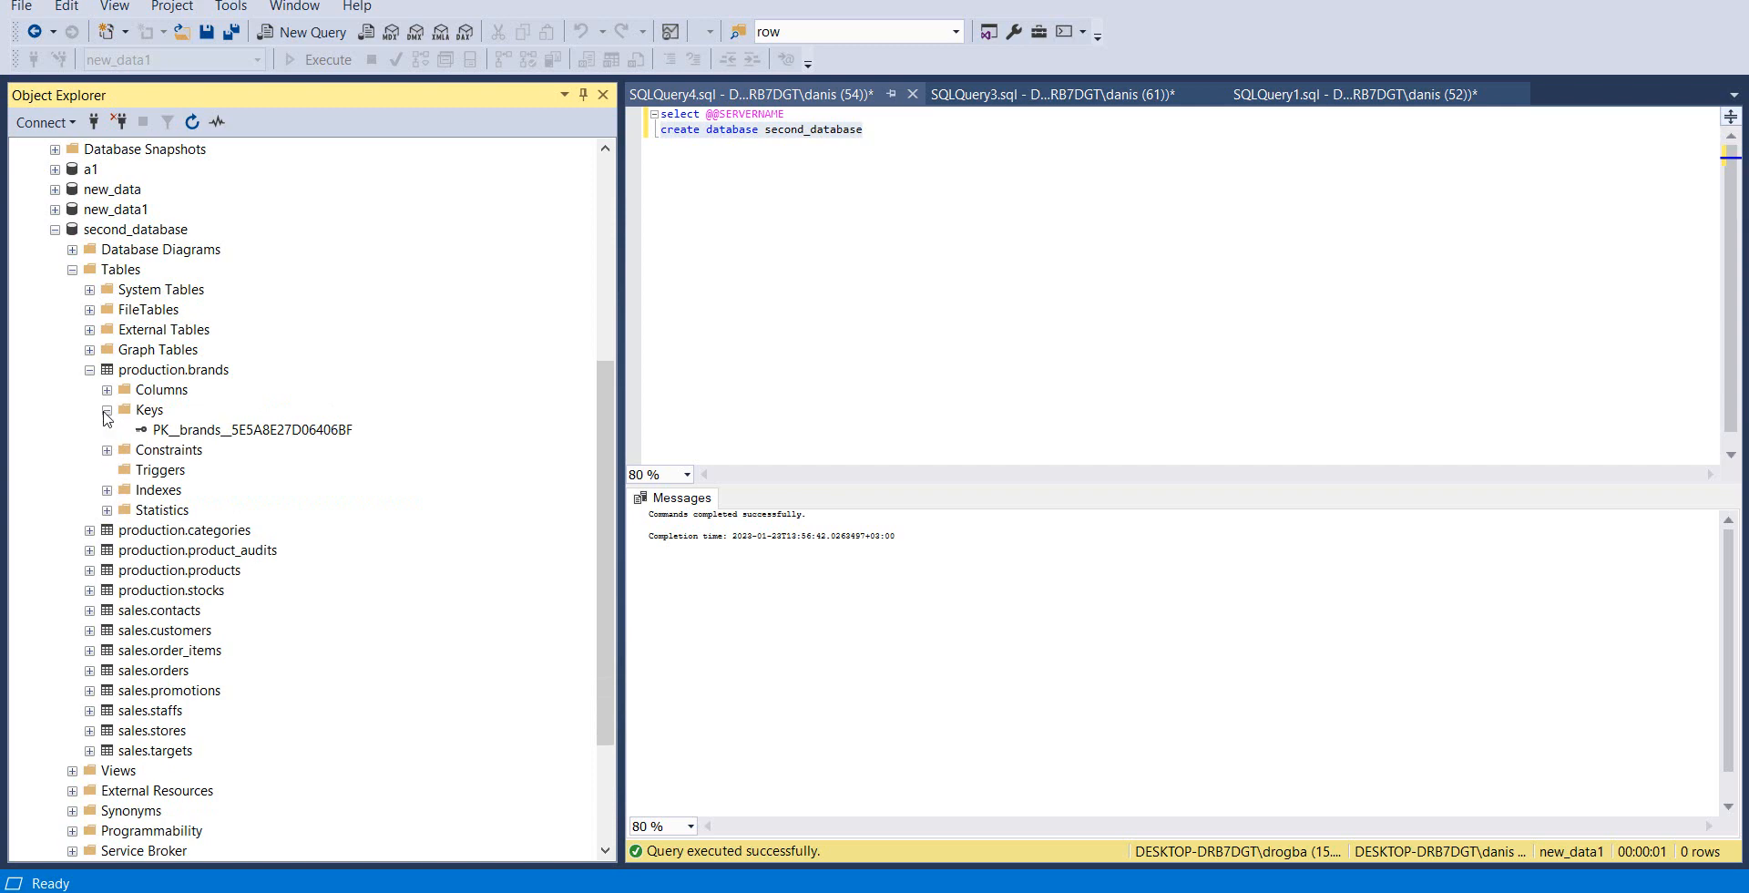
{"action": "left_click", "coordinate": [107, 410]}
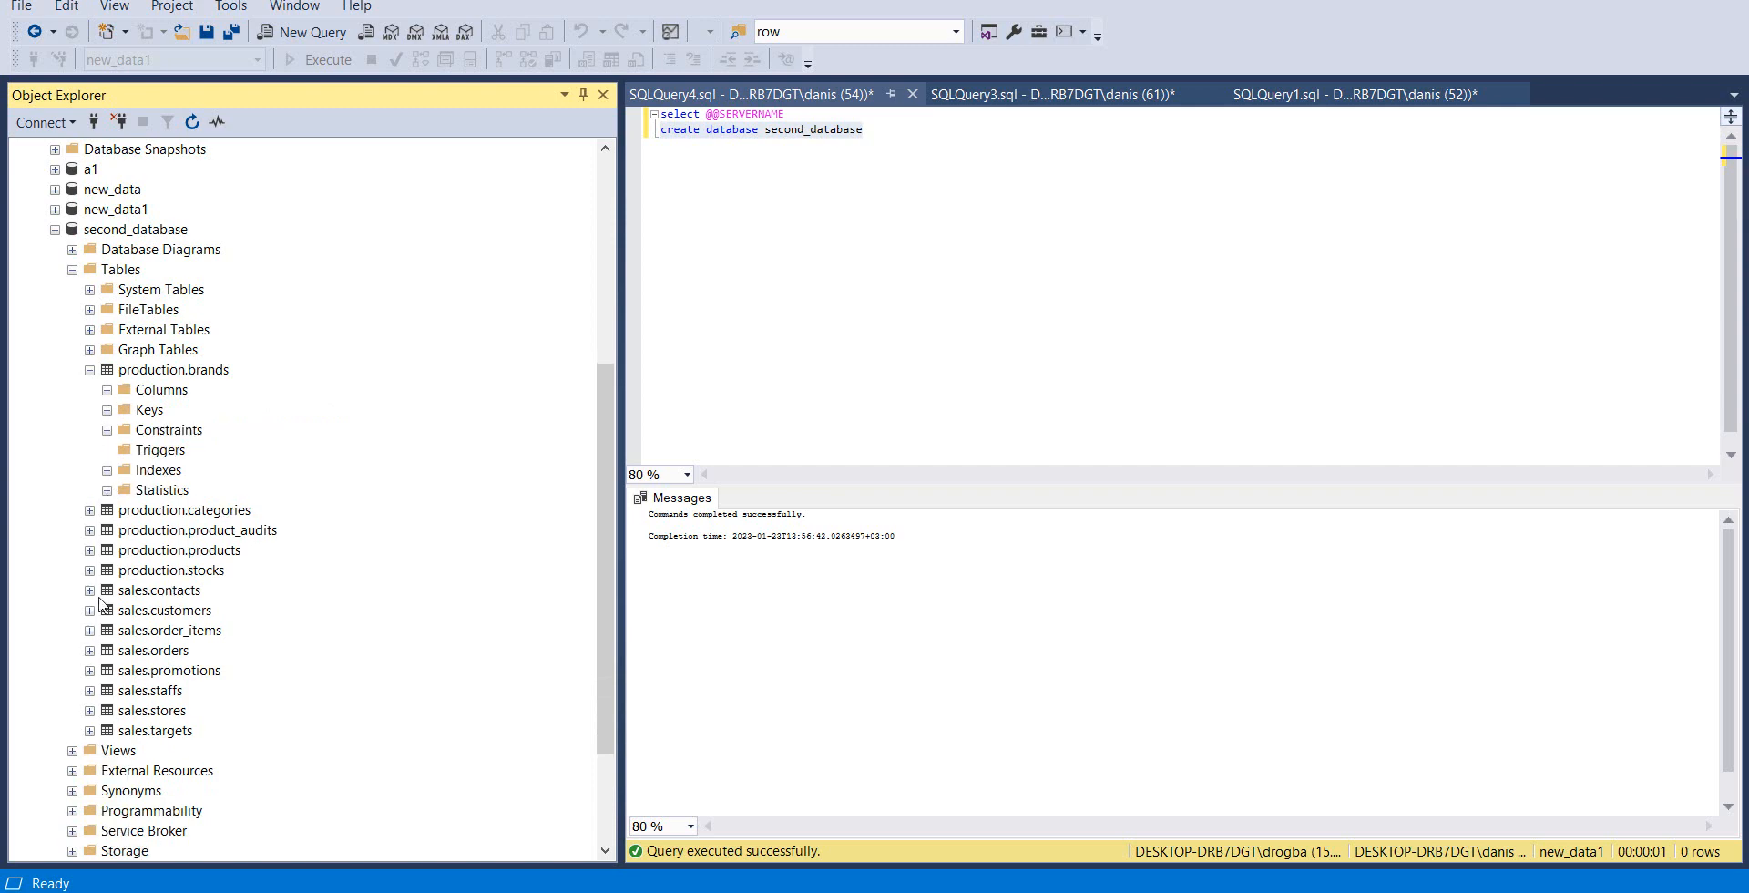
Examine the users and roles in the Security folder of second_database
{"action": "scroll", "coordinate": [89, 658], "scroll_direction": "down", "scroll_amount": 3}
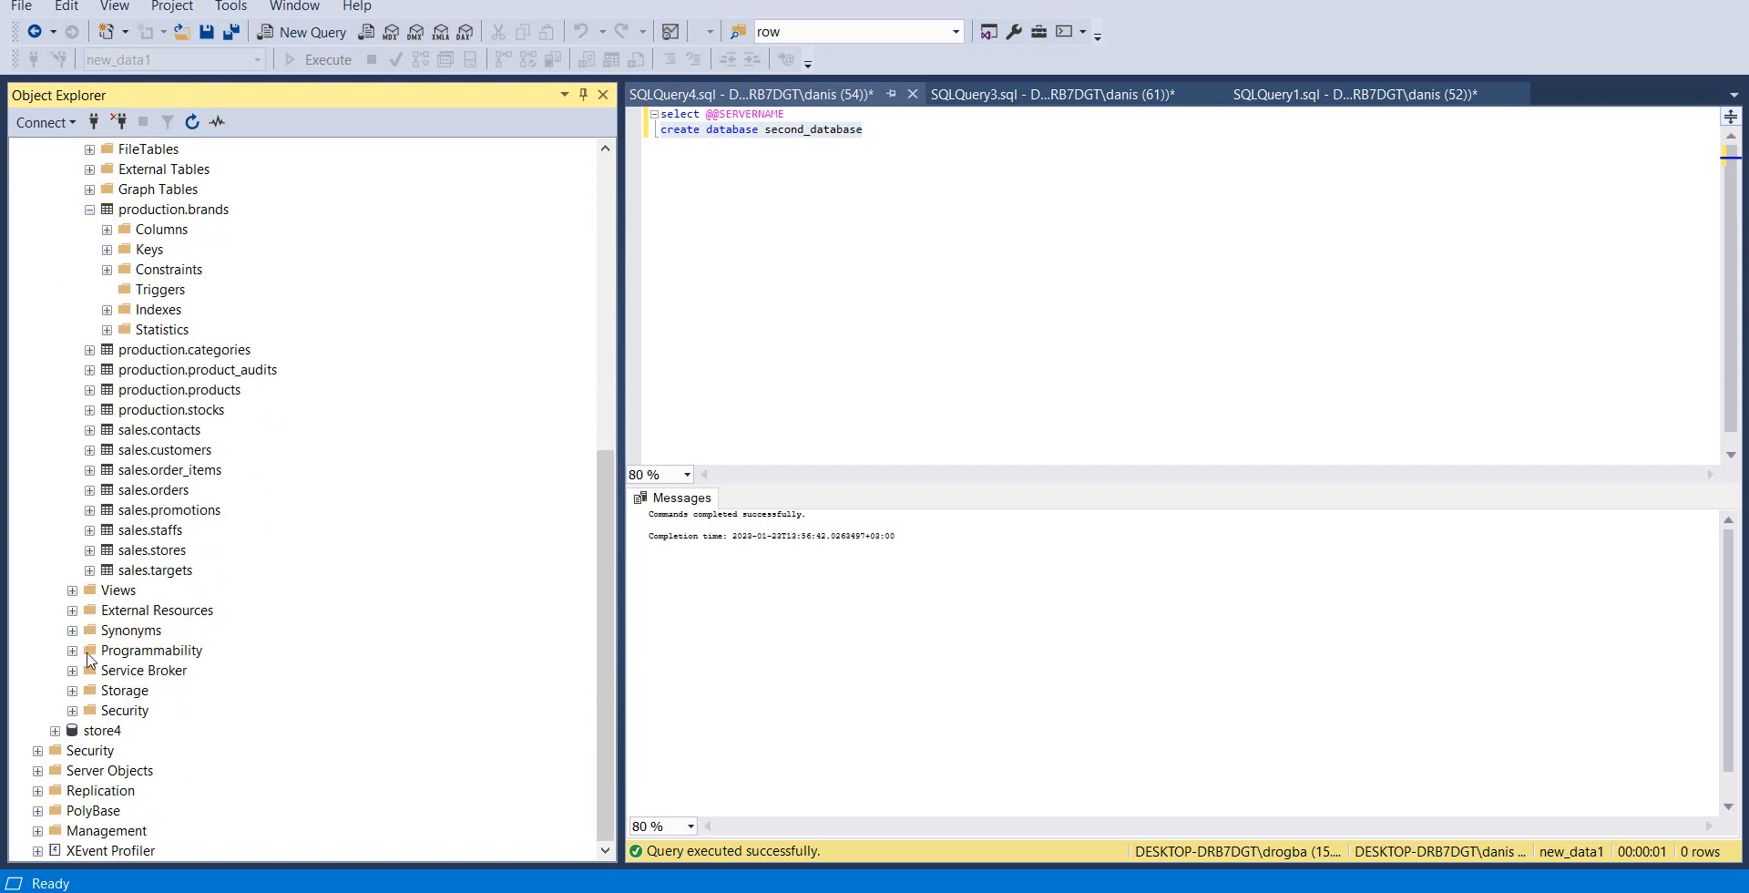
{"action": "left_click", "coordinate": [72, 711]}
{"action": "scroll", "coordinate": [105, 677], "scroll_direction": "down", "scroll_amount": 3}
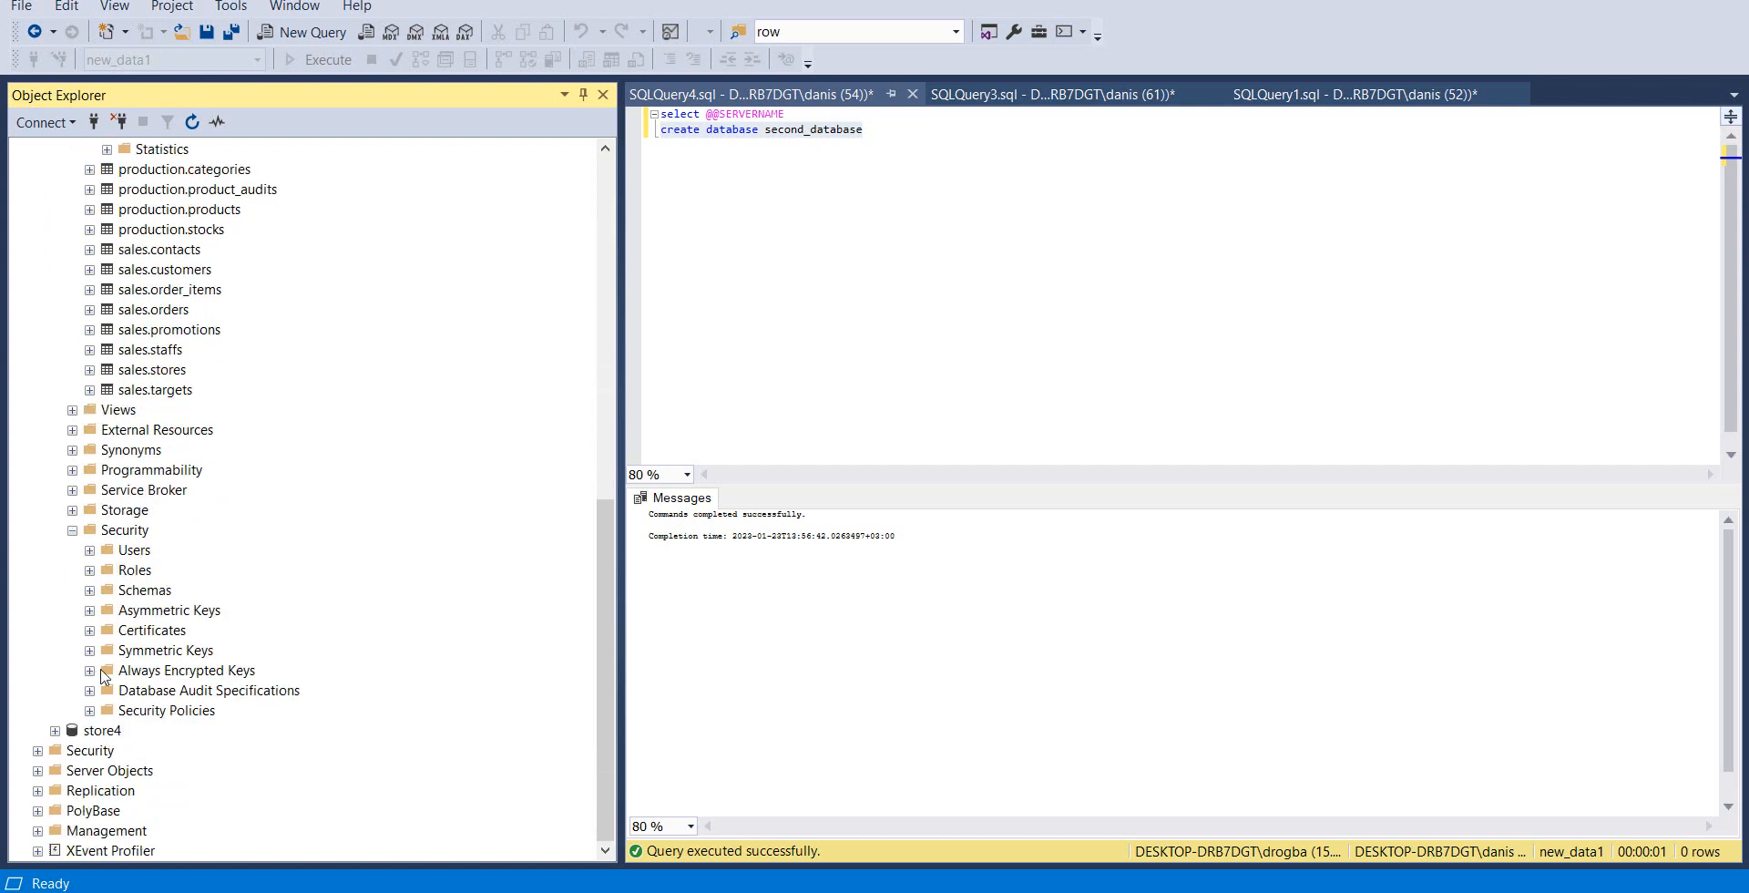
{"action": "left_click", "coordinate": [89, 550]}
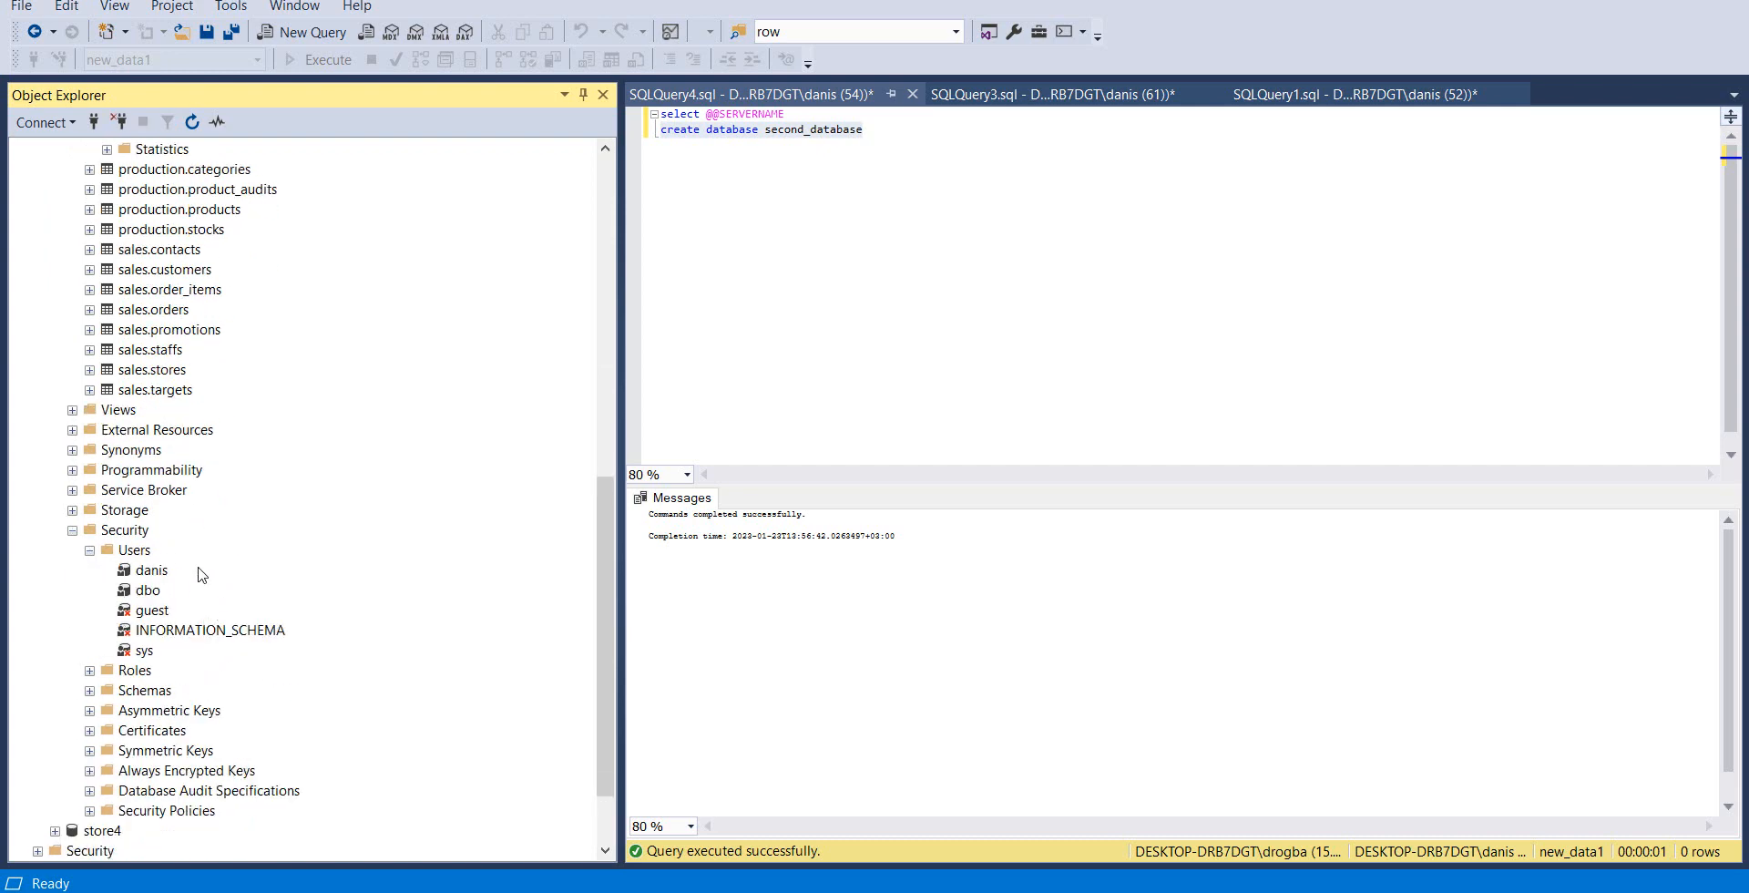
{"action": "left_click", "coordinate": [89, 550]}
{"action": "left_click", "coordinate": [90, 570]}
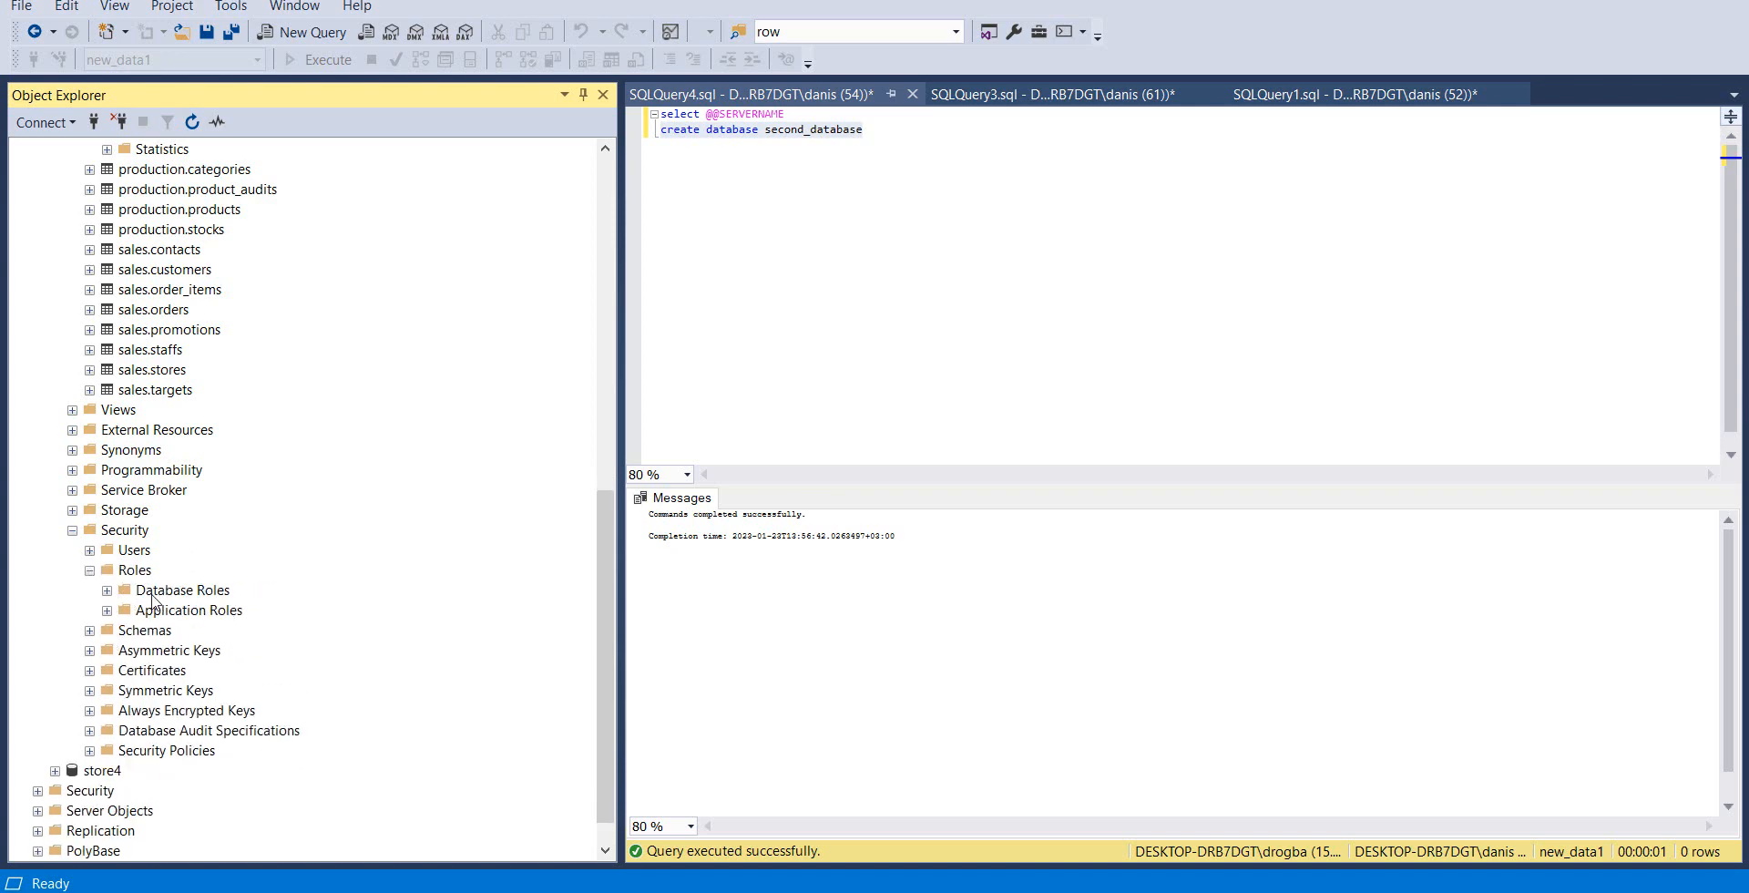
{"action": "left_click", "coordinate": [89, 571]}
Examine the keys of the production.products table in second_database, returning to SQL Server Management Studio from Visual Studio
{"action": "scroll", "coordinate": [117, 562], "scroll_direction": "up", "scroll_amount": 3}
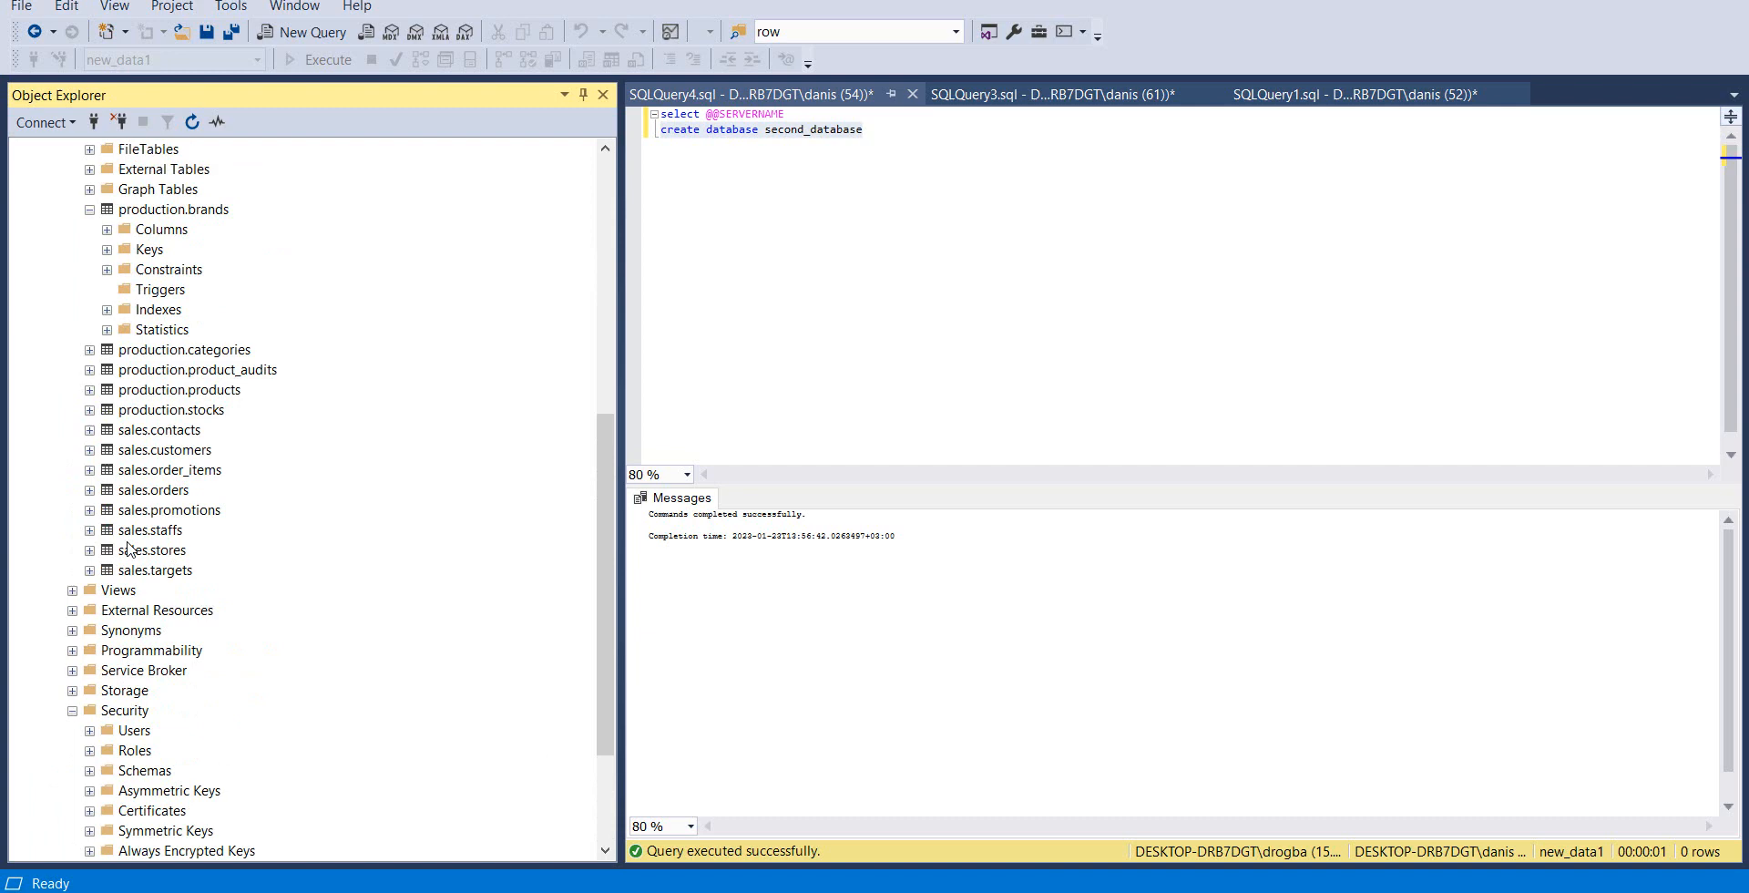
{"action": "left_click", "coordinate": [90, 390]}
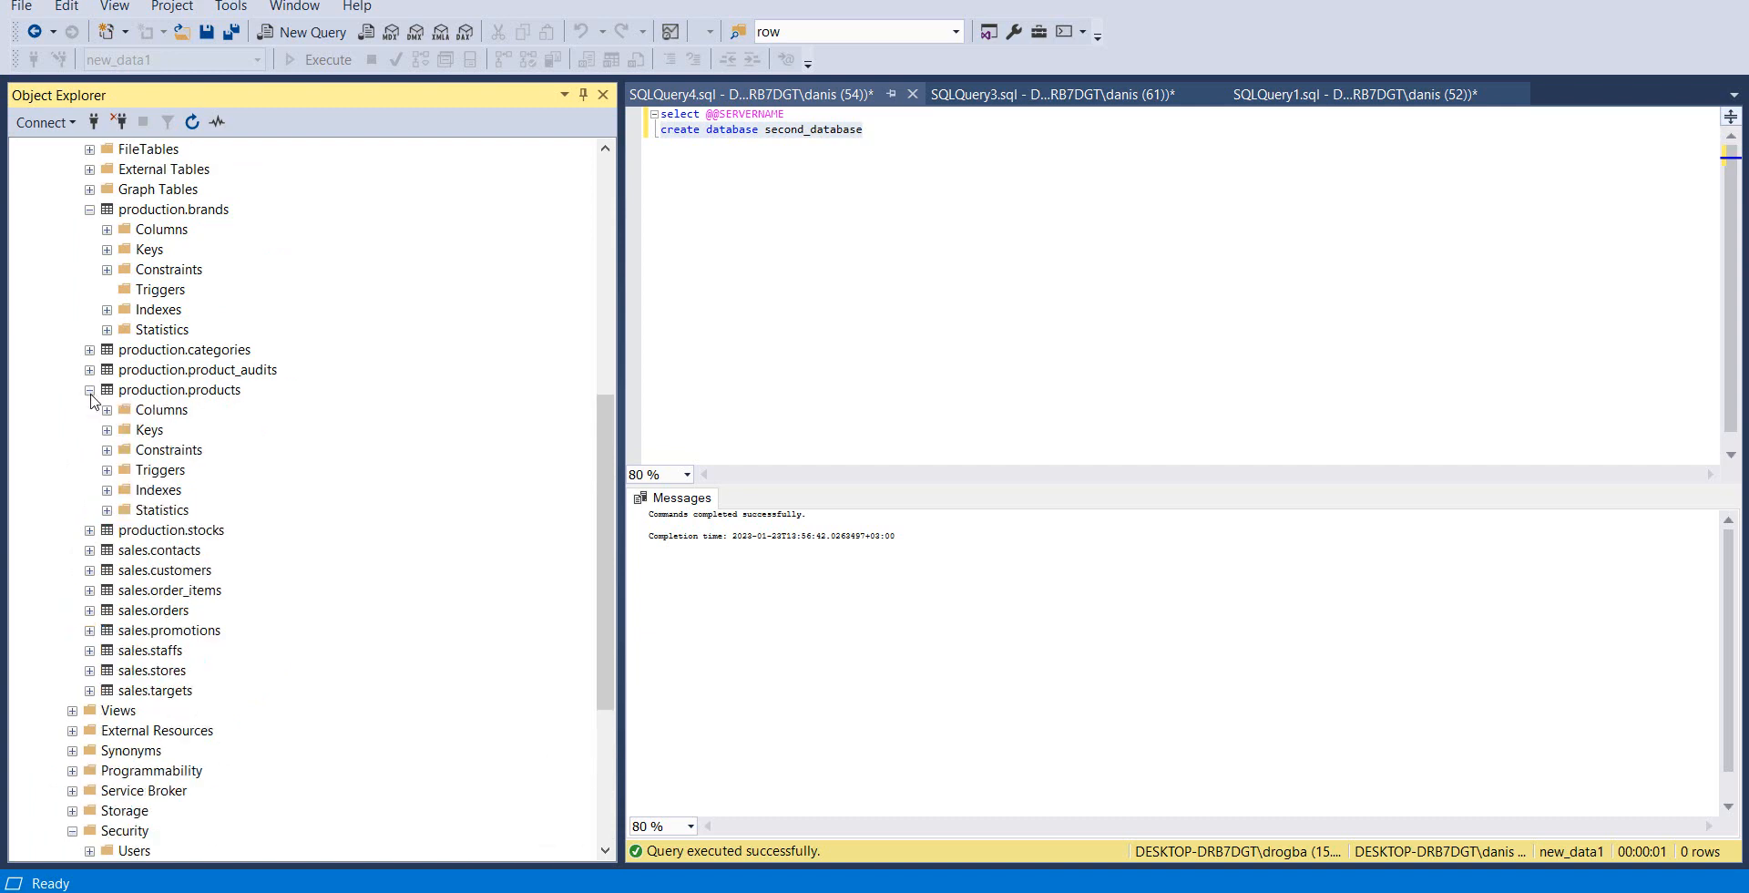
{"action": "left_click", "coordinate": [108, 430]}
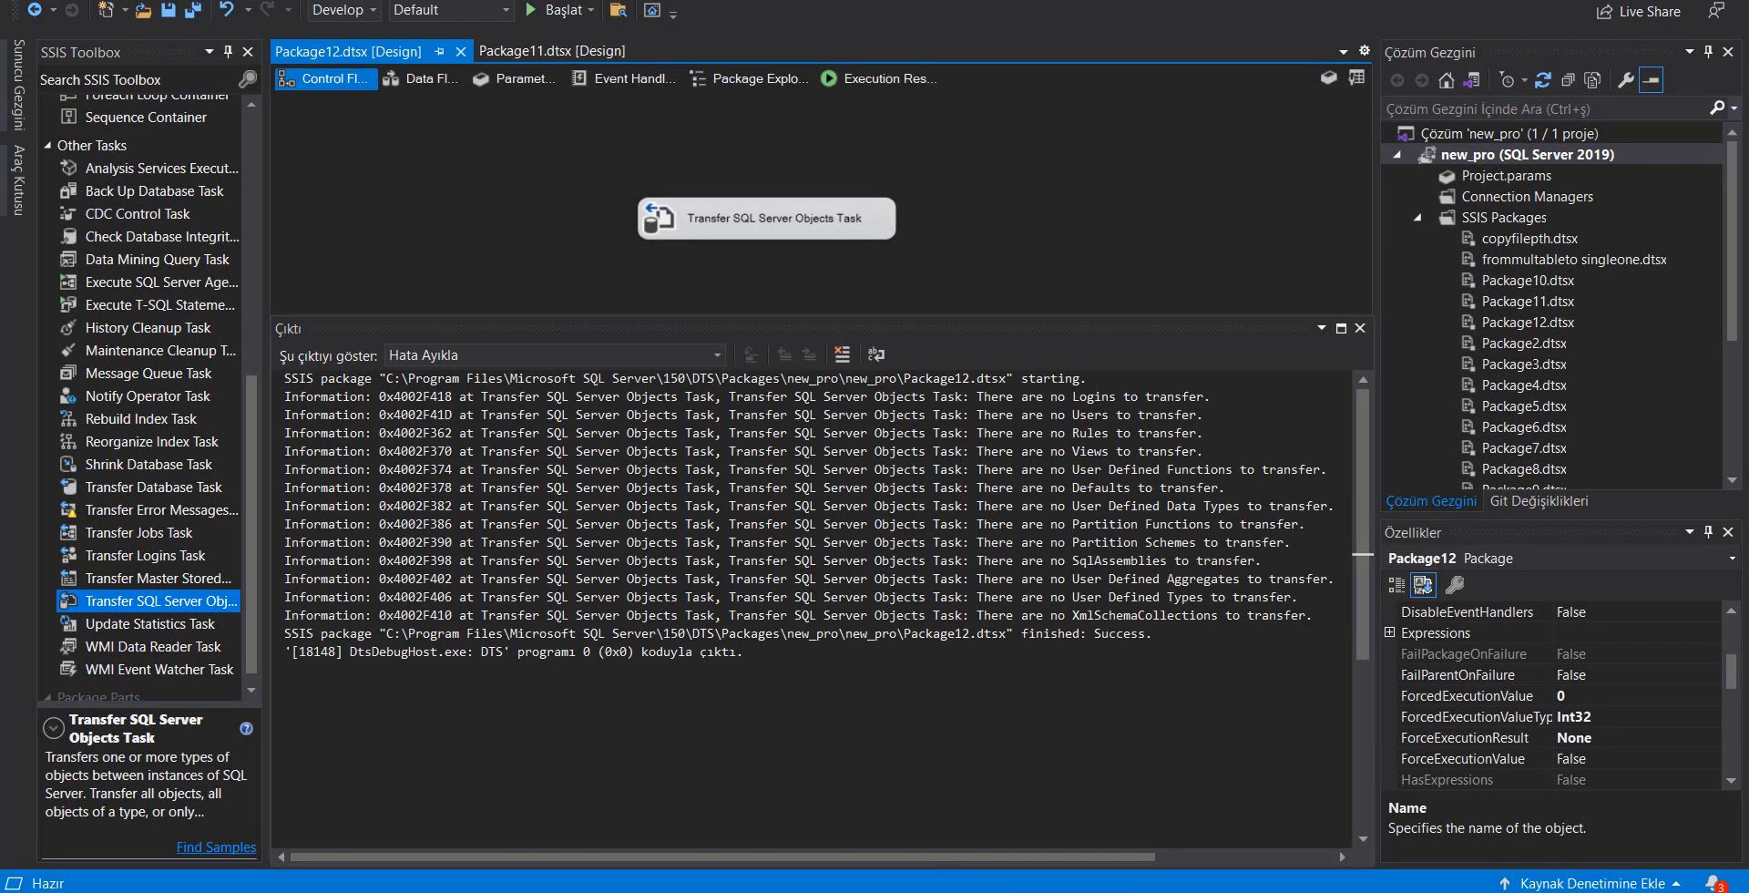
{"action": "mouse_move", "coordinate": [984, 892]}
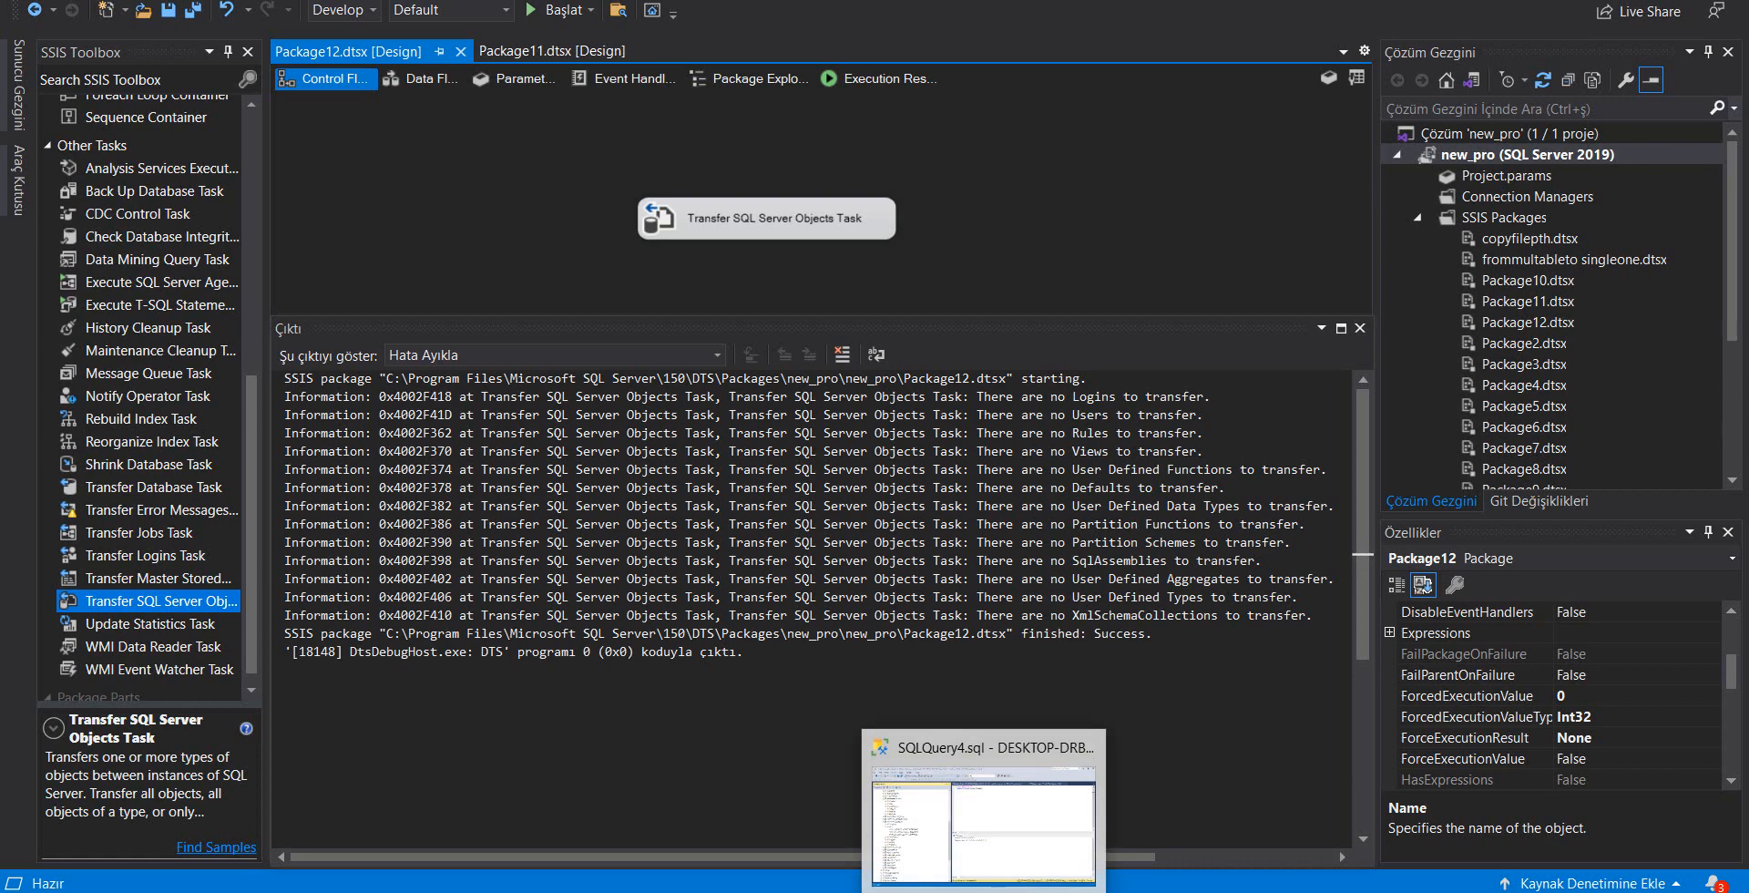
{"action": "left_click", "coordinate": [984, 825]}
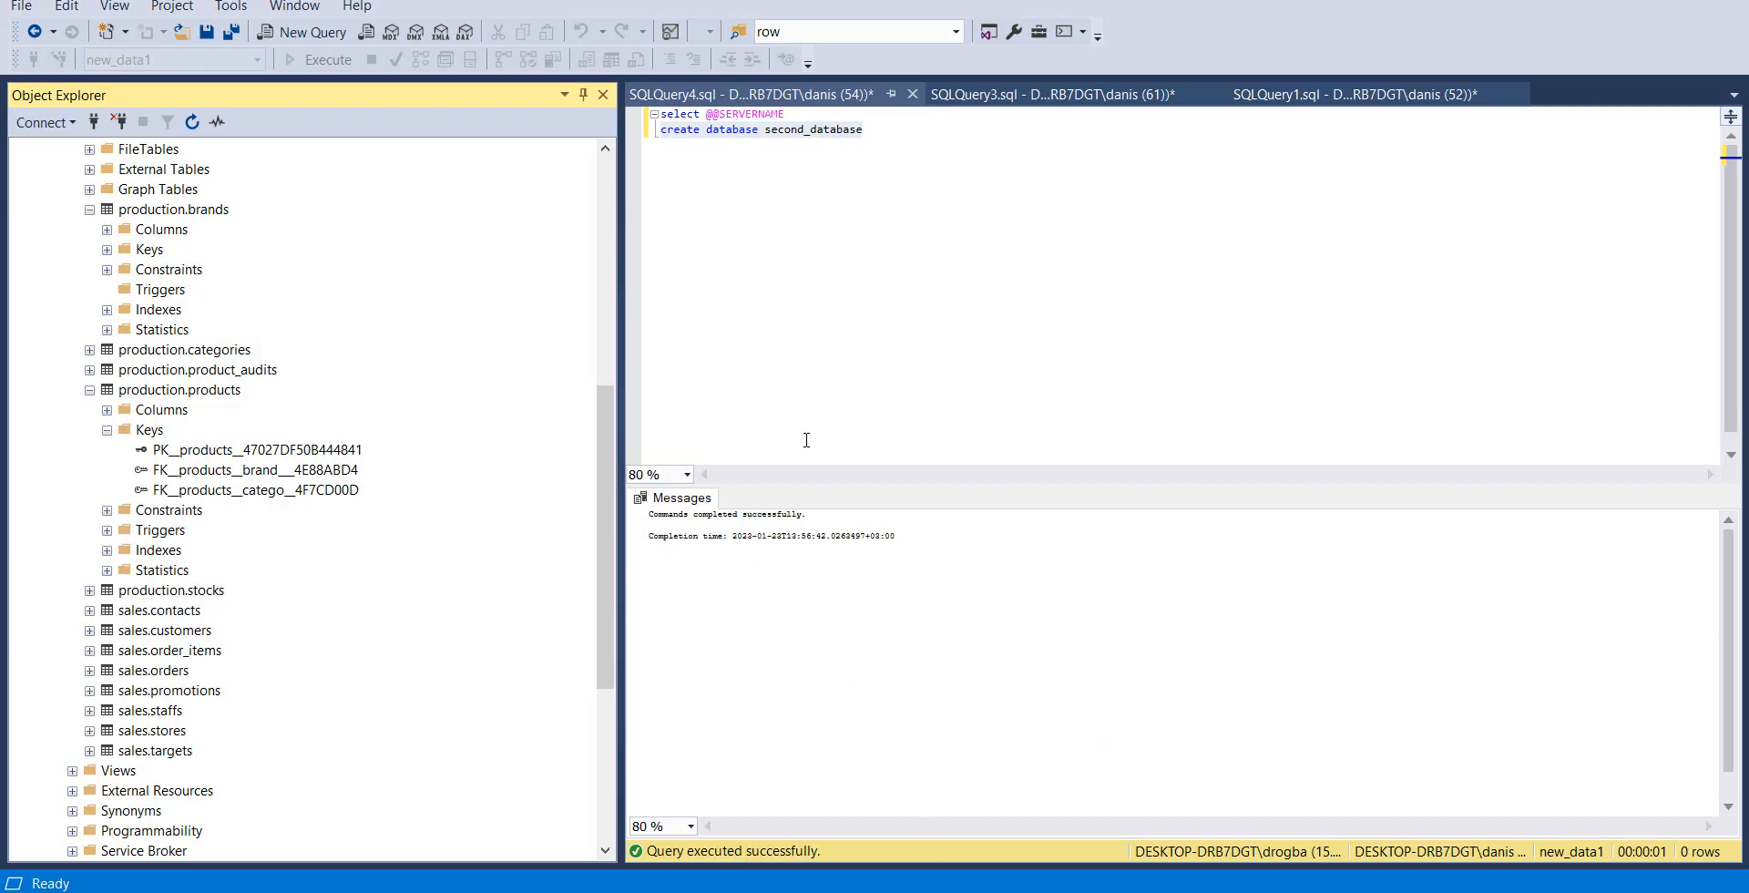
Replace the text in SQLQuery4.sql with a query selecting all columns from production.products
{"action": "double_click", "coordinate": [866, 131]}
{"action": "triple_click", "coordinate": [711, 130]}
{"action": "left_click_drag", "start_coordinate": [866, 130], "coordinate": [650, 94]}
{"action": "type", "text": "select"}
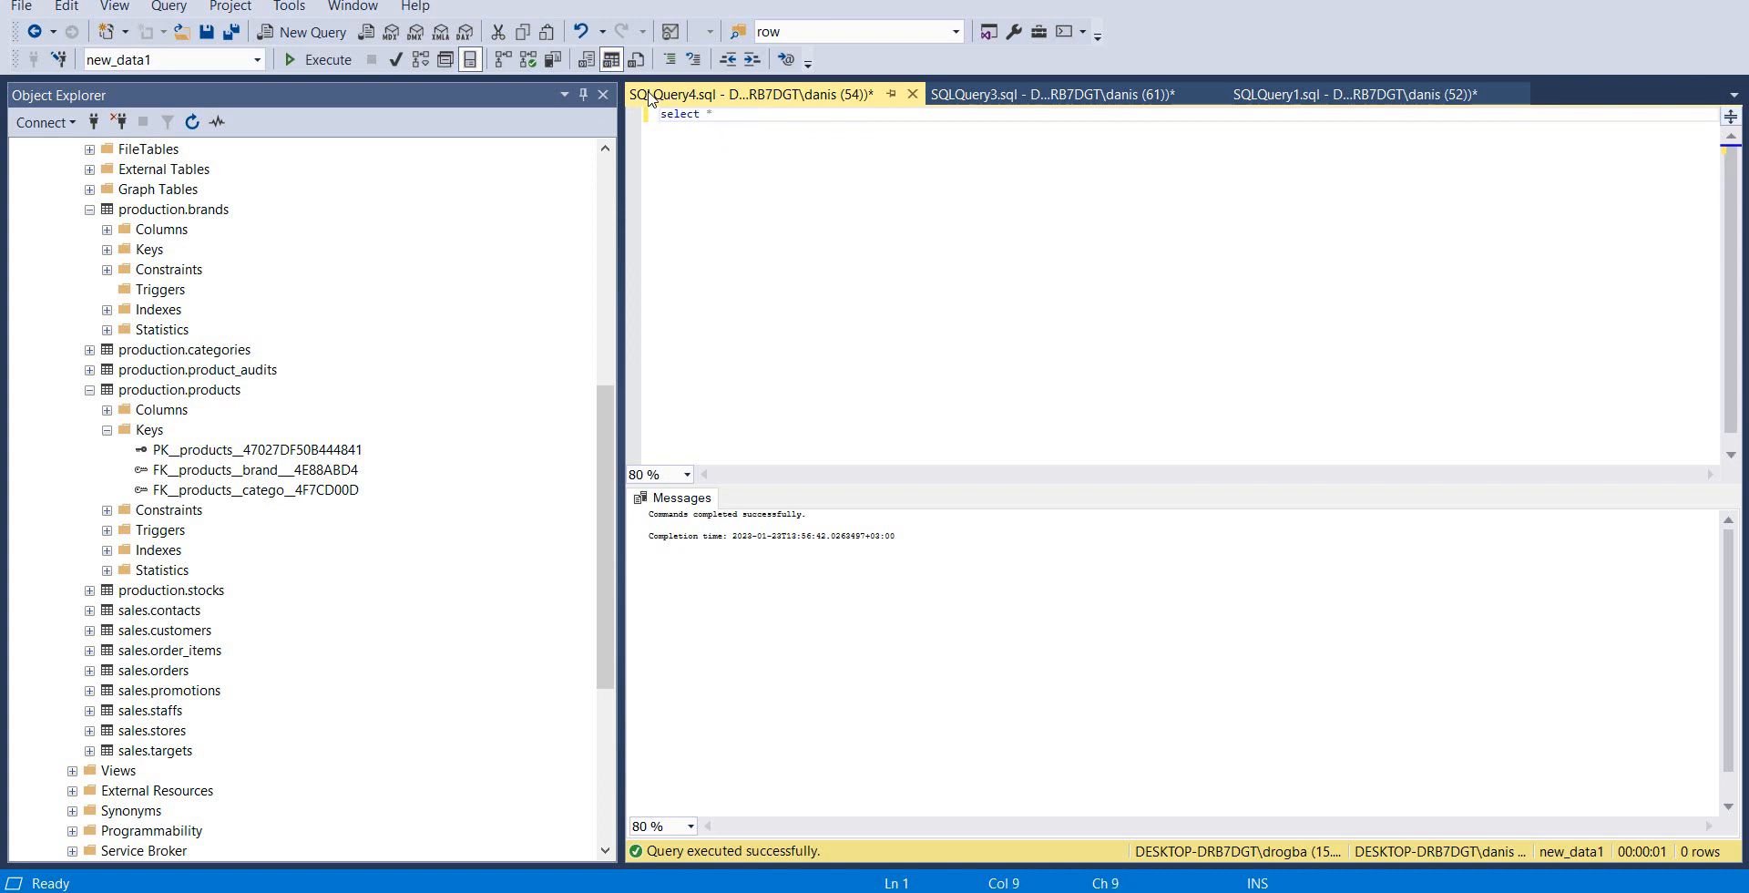
{"action": "type", "text": " *from prod"}
{"action": "key", "text": "Tab"}
{"action": "type", "text": ".pr"}
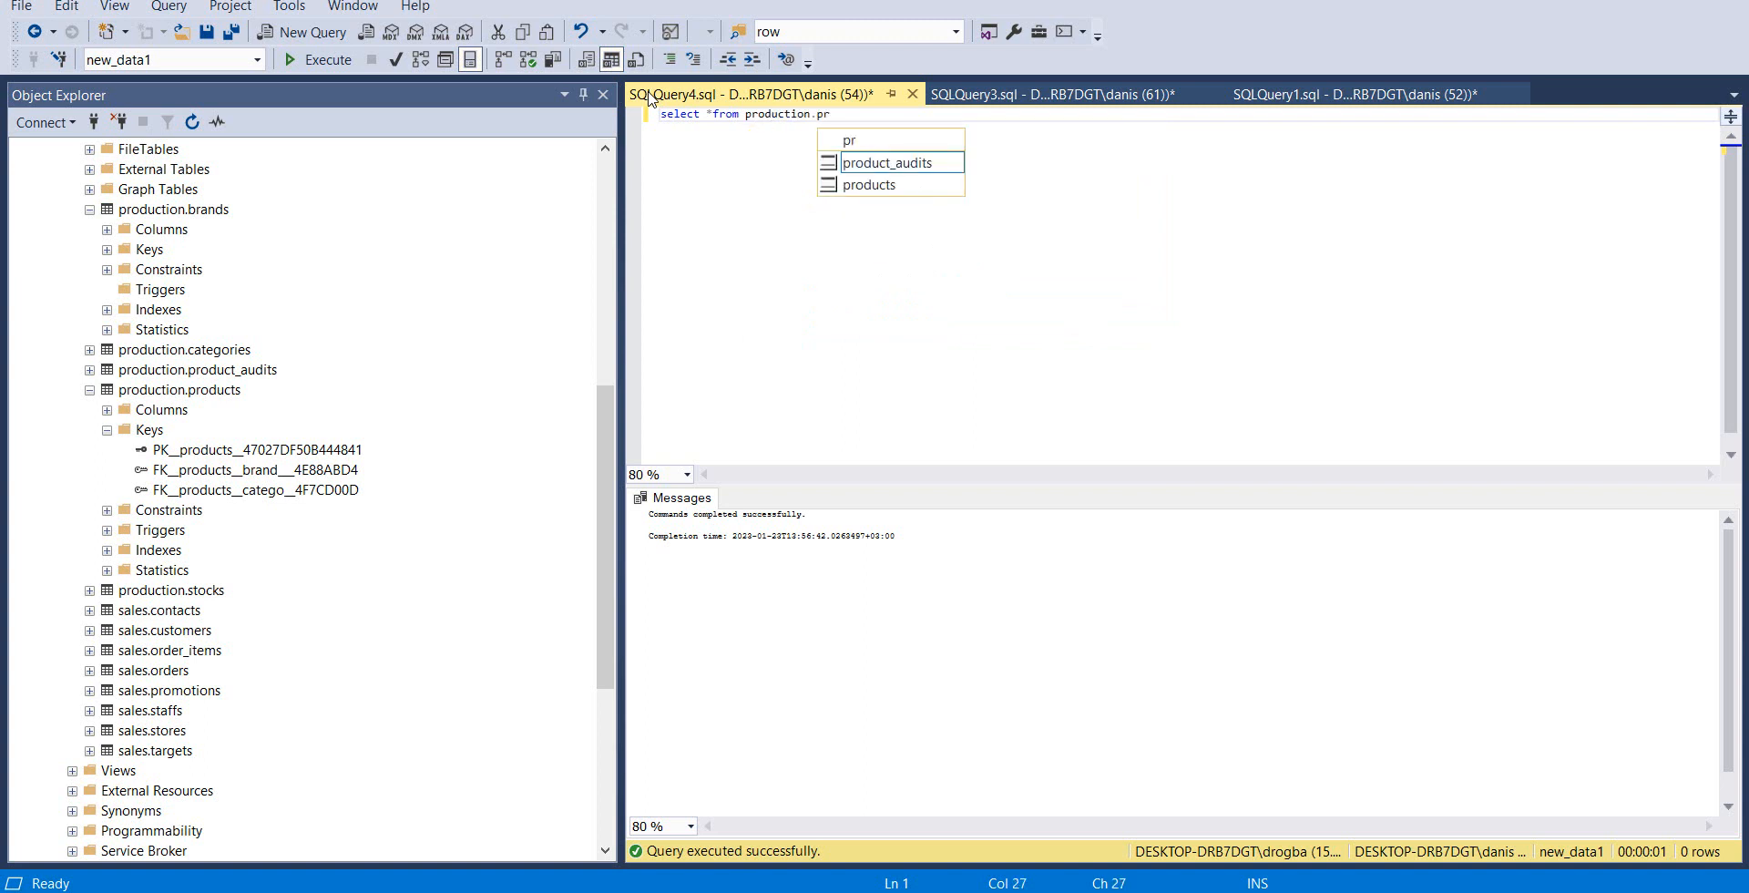
{"action": "key", "text": "Down"}
{"action": "key", "text": "Tab"}
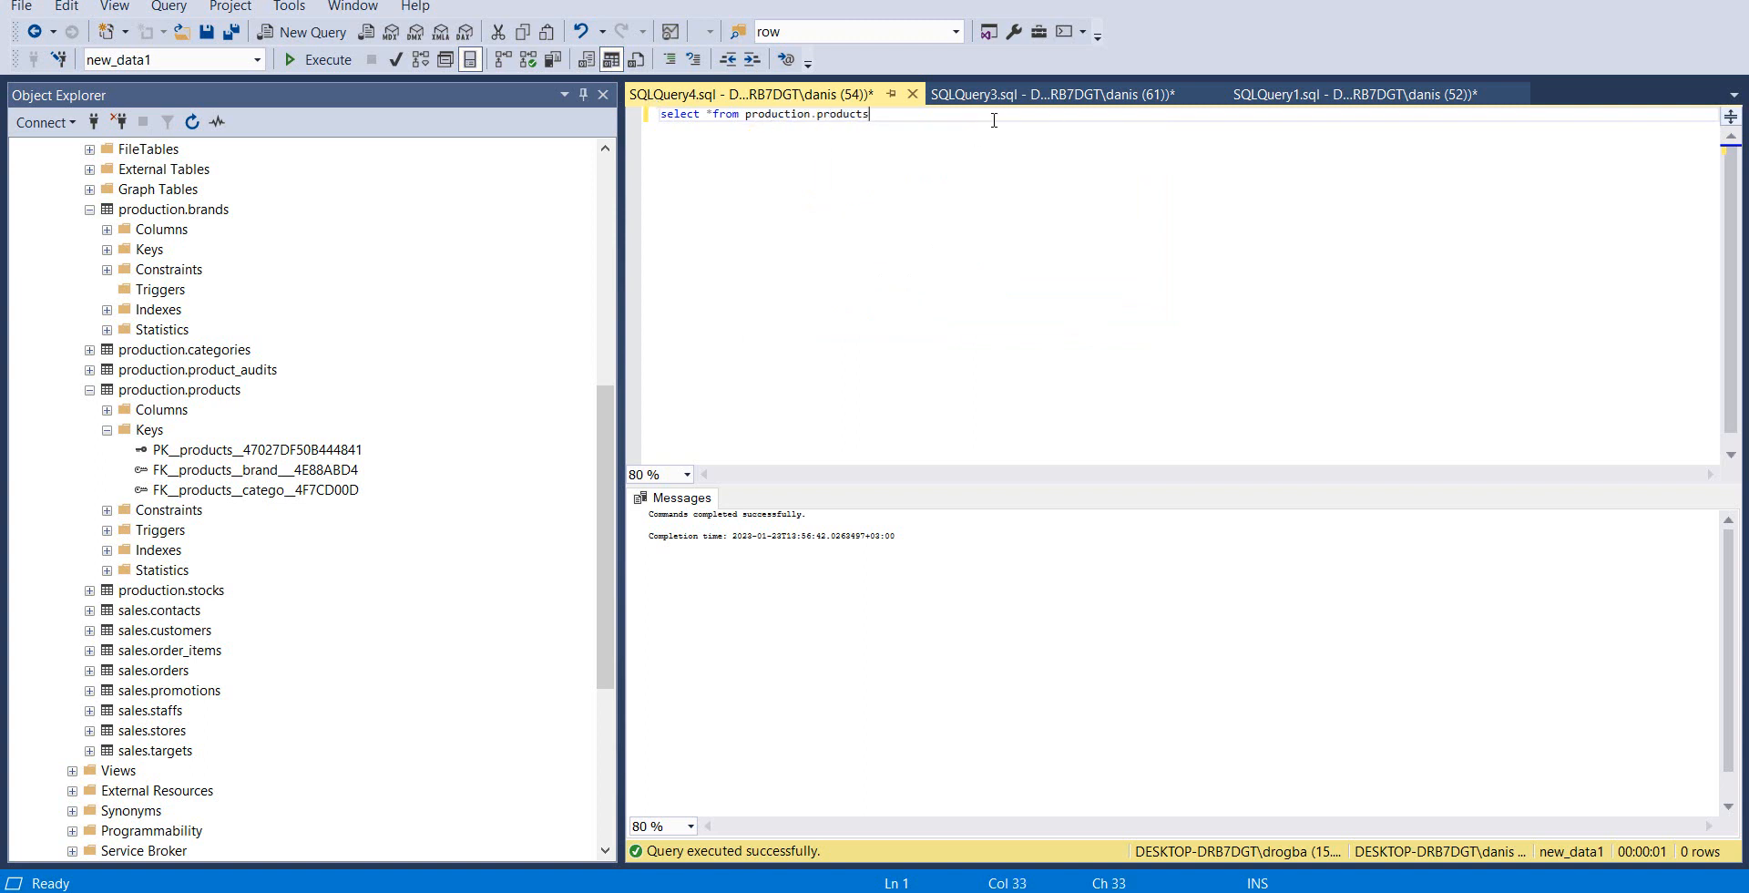
{"action": "key", "text": "Return"}
{"action": "type", "text": "se"}
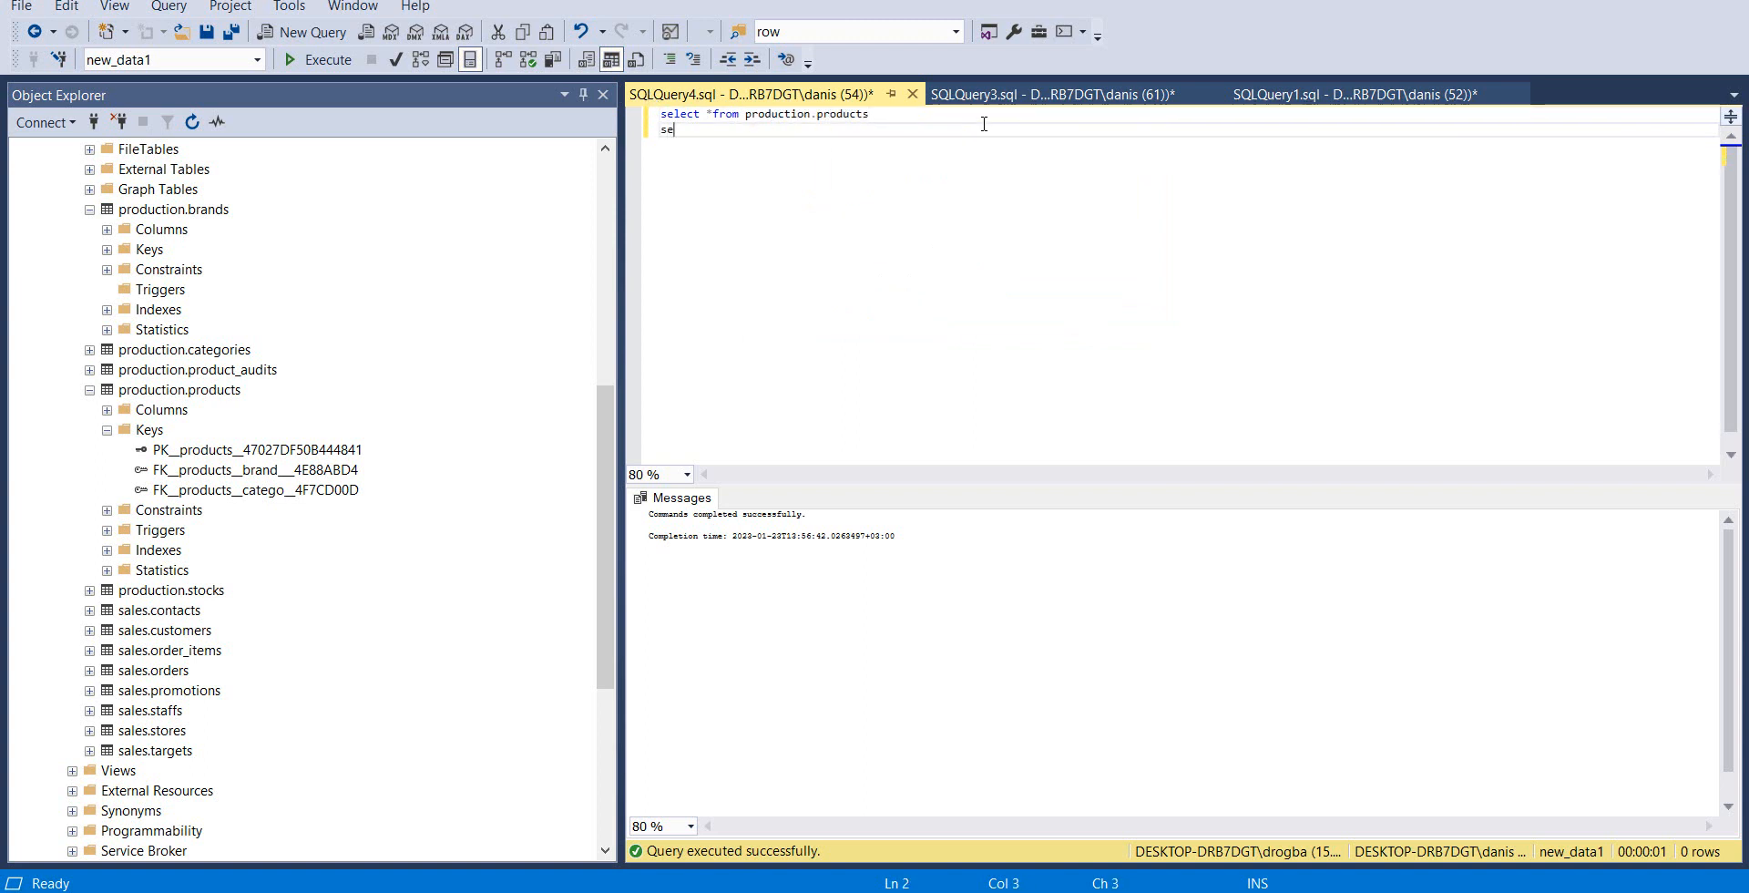
{"action": "type", "text": "lect @@"}
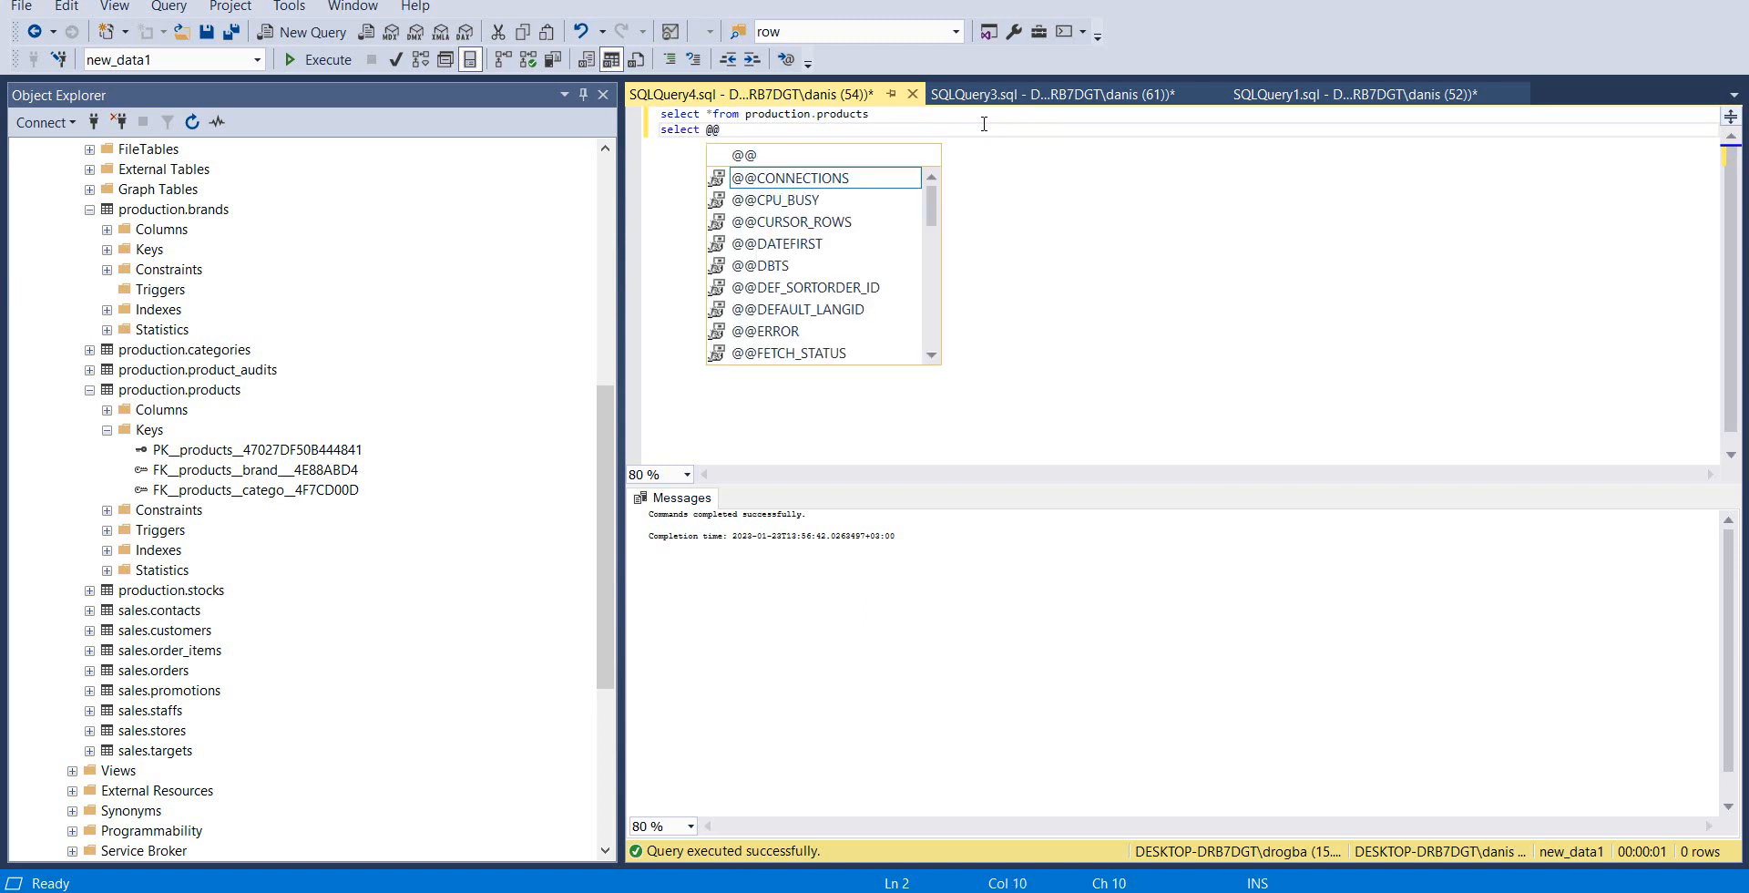
{"action": "type", "text": "ro"}
{"action": "key", "text": "Tab"}
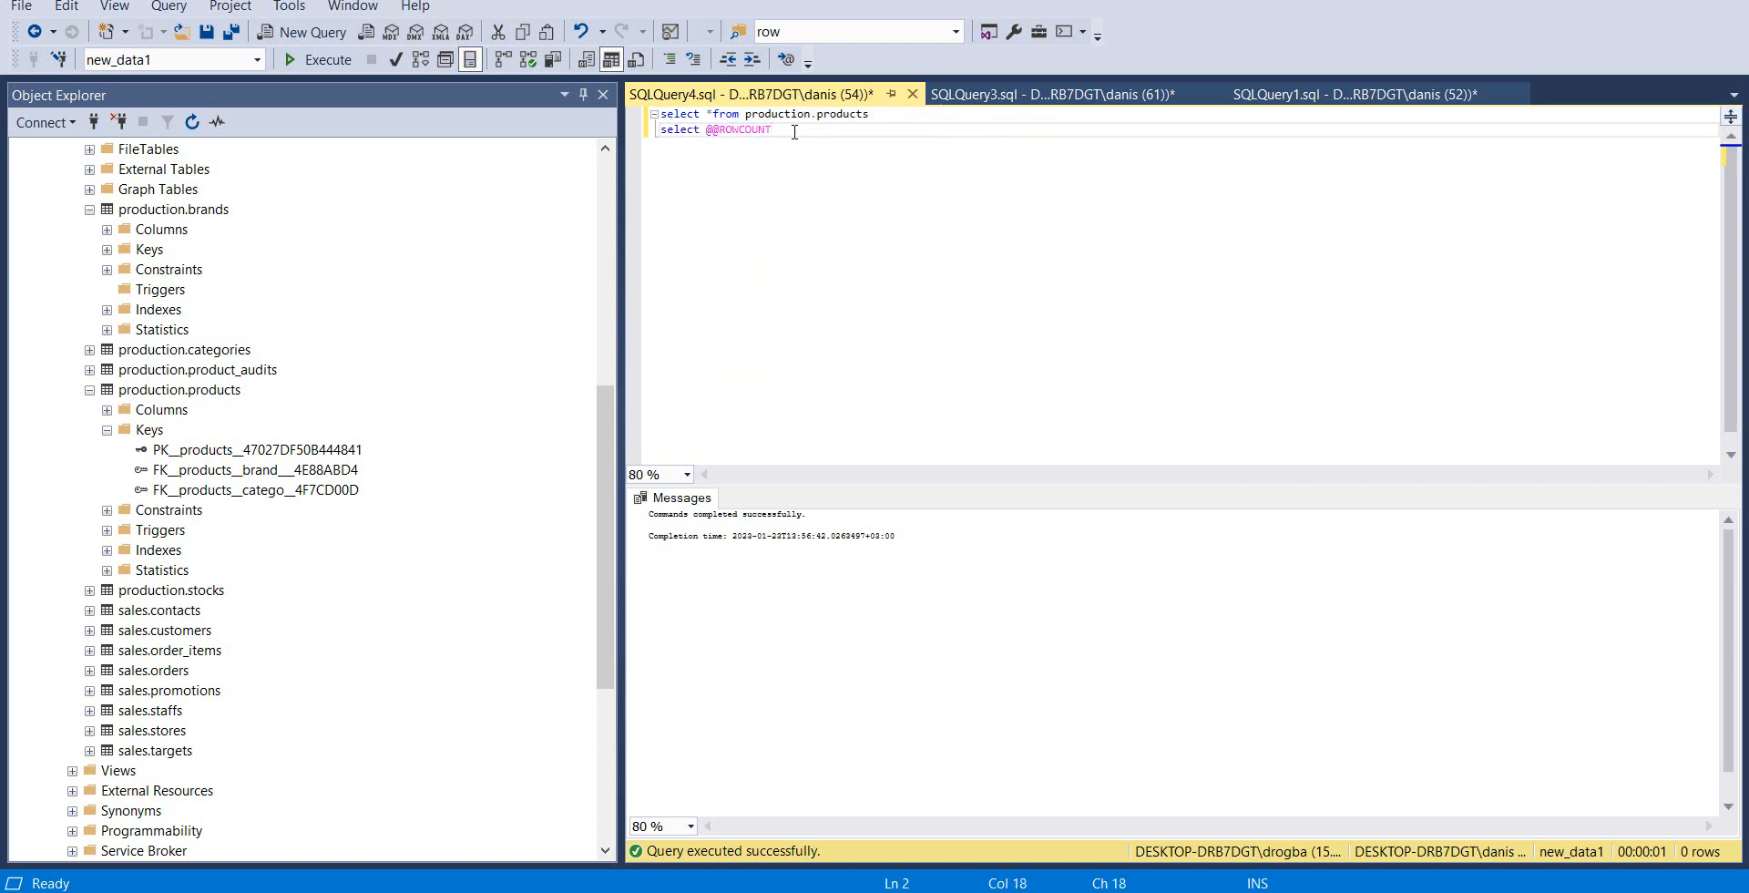
{"action": "key", "text": "ctrl+a"}
{"action": "left_click", "coordinate": [800, 137]}
{"action": "key", "text": "Return"}
{"action": "type", "text": "select"}
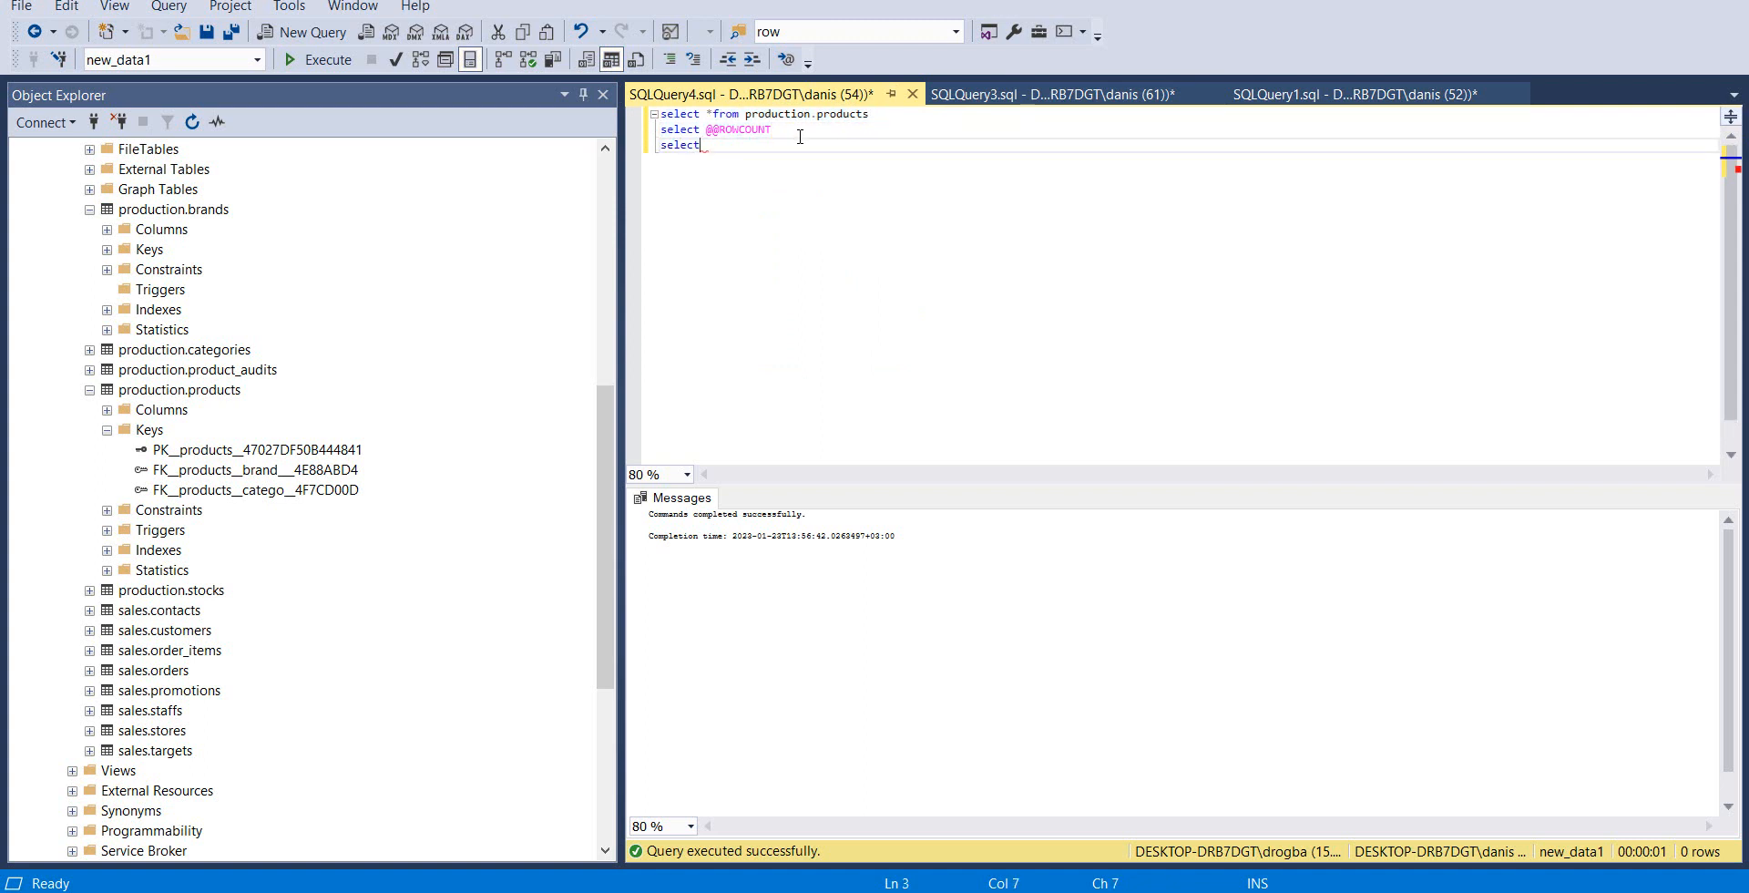
{"action": "type", "text": " @@server"}
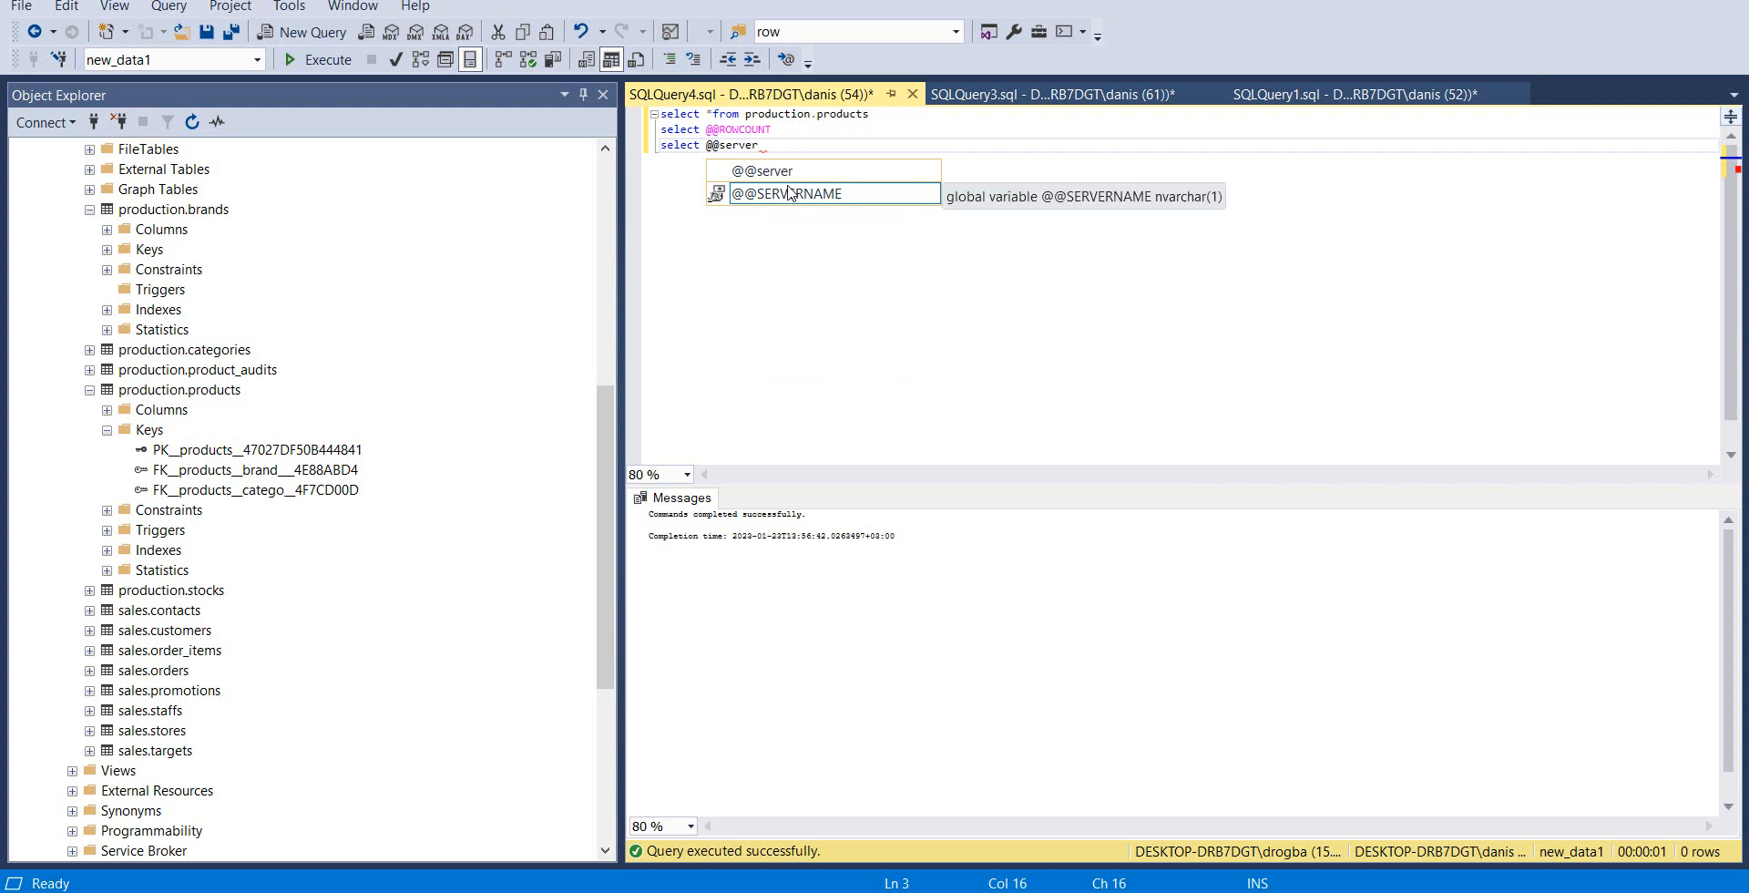
{"action": "double_click", "coordinate": [792, 193]}
{"action": "double_click", "coordinate": [776, 147]}
{"action": "key", "text": "shift+Home"}
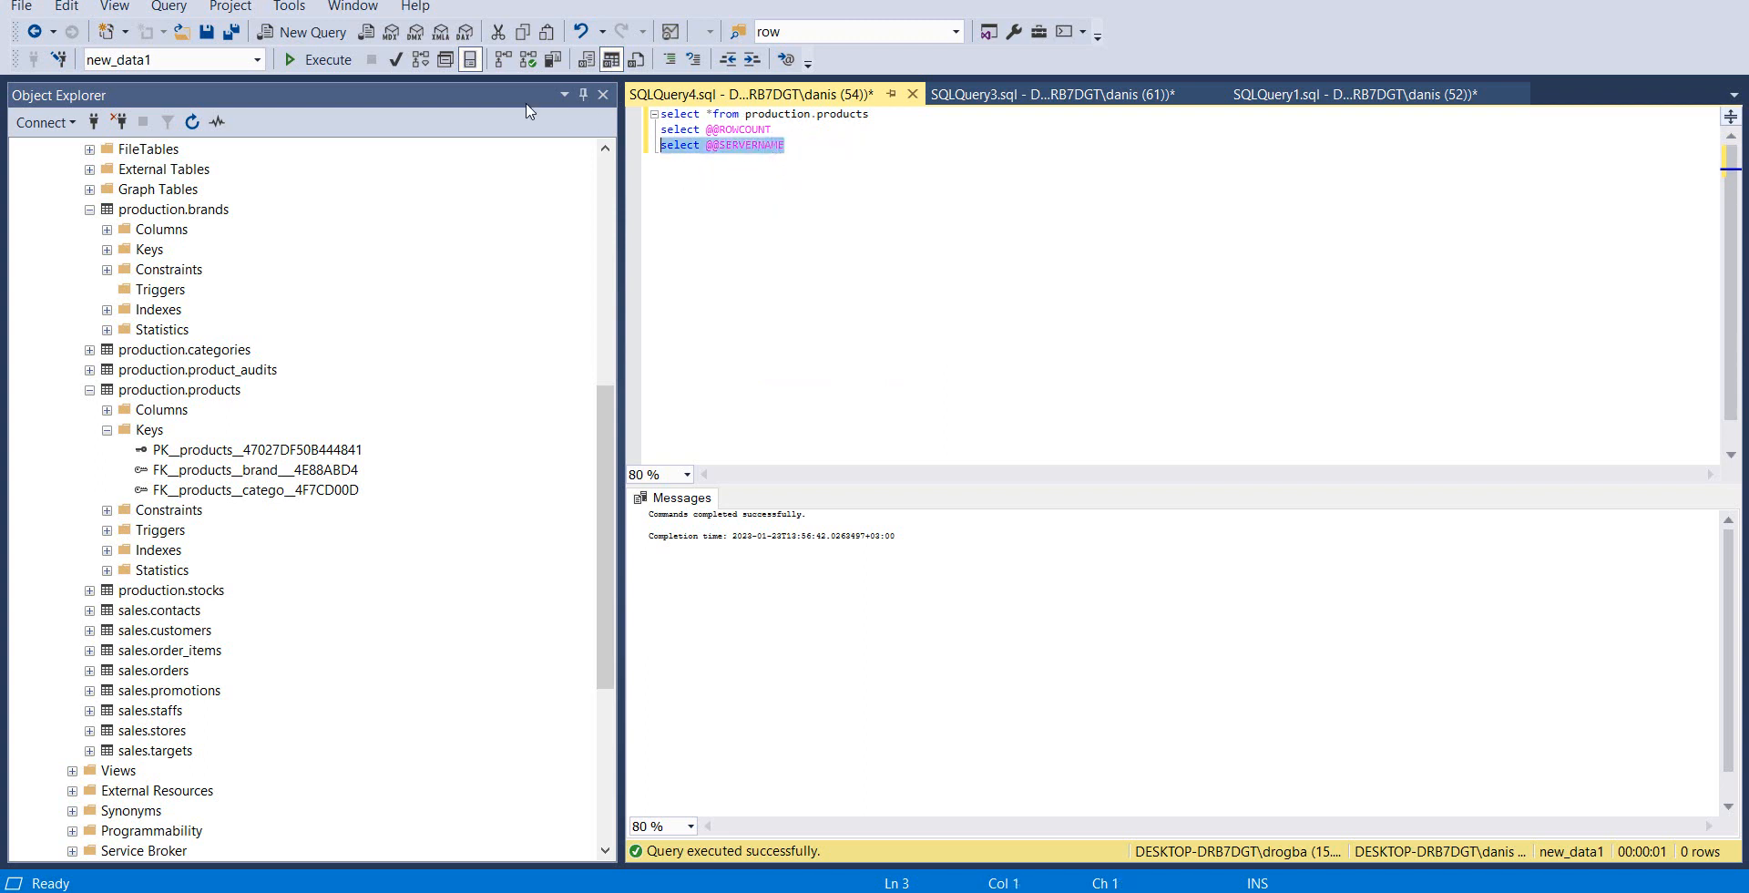
{"action": "left_click", "coordinate": [317, 59]}
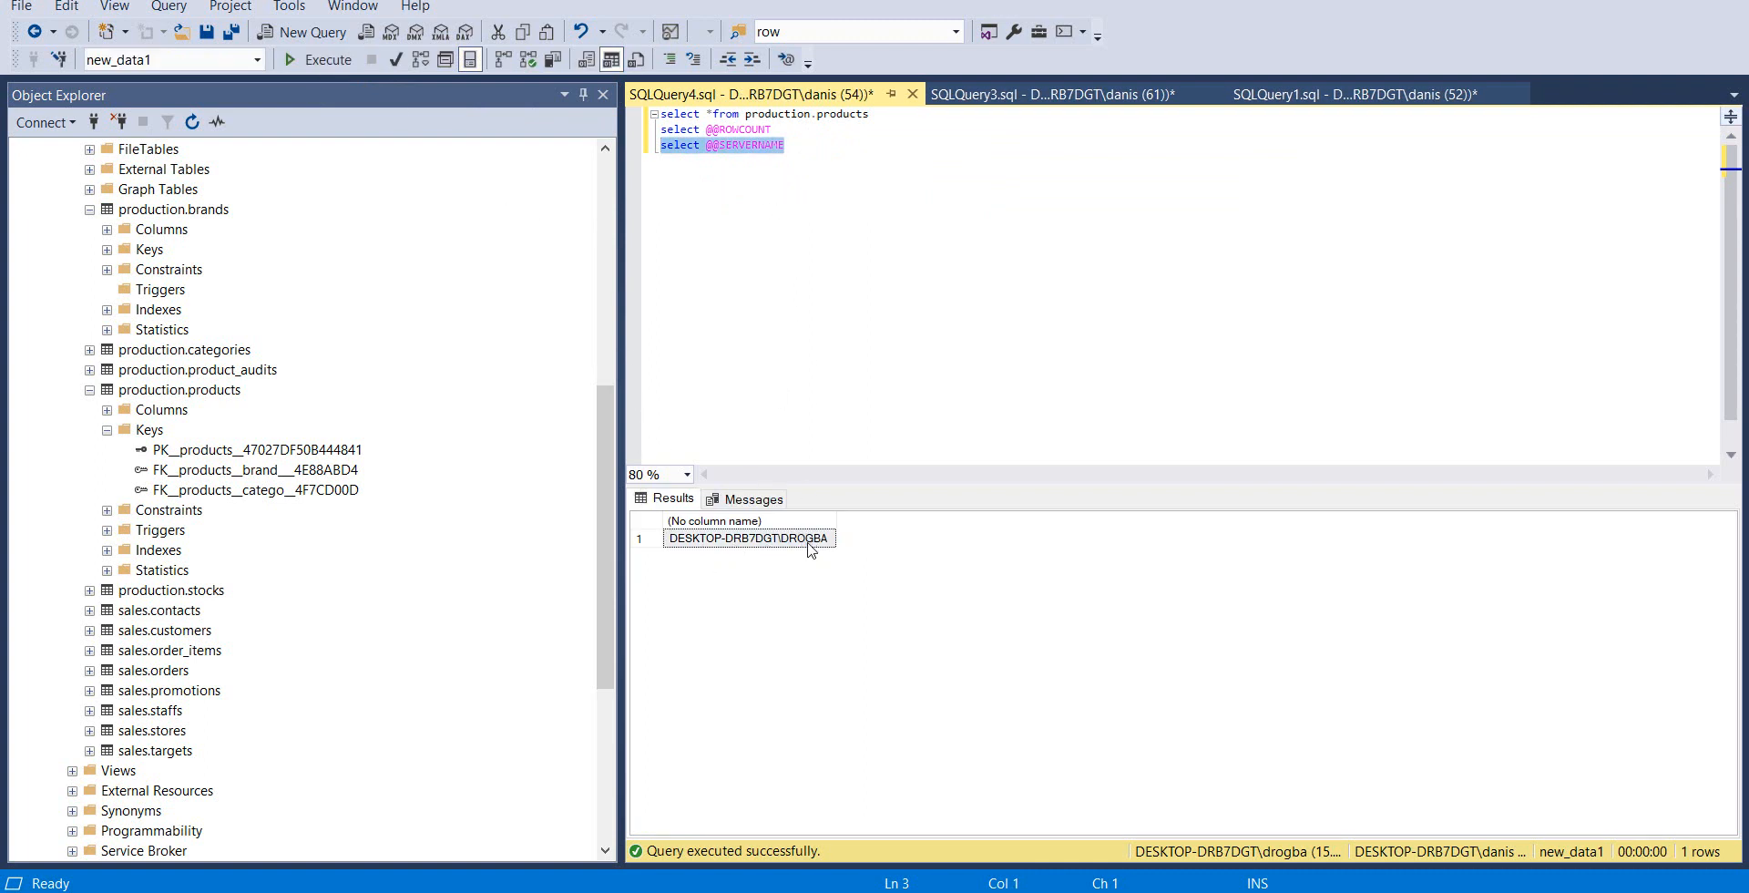
{"action": "left_click", "coordinate": [1009, 95]}
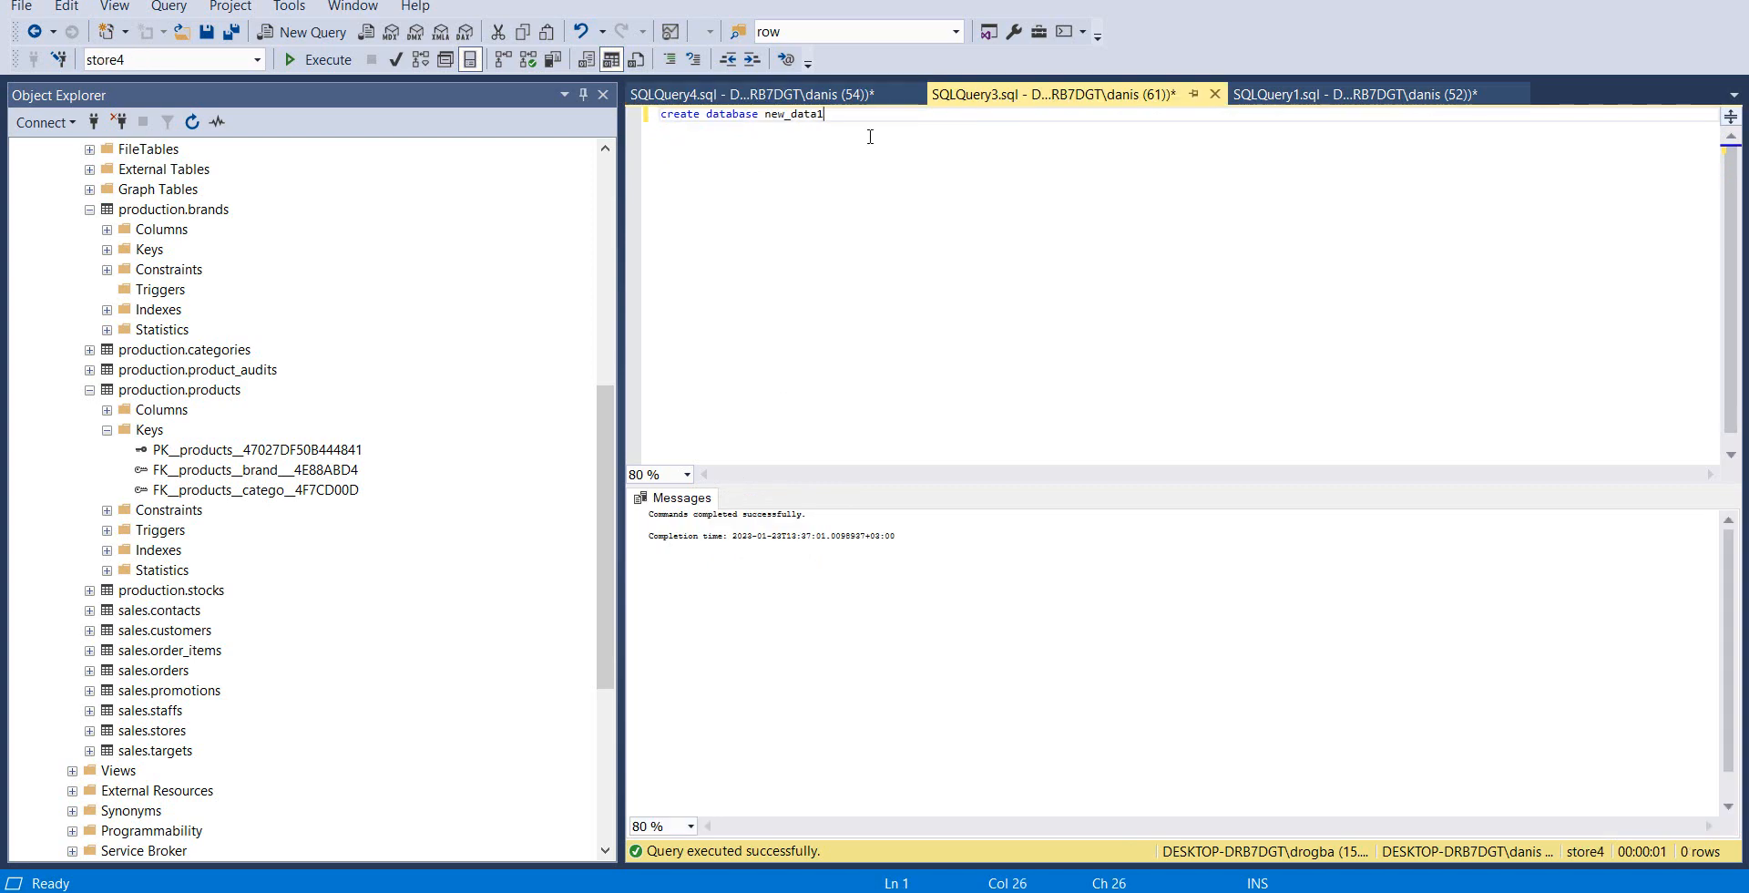
{"action": "left_click", "coordinate": [1293, 95]}
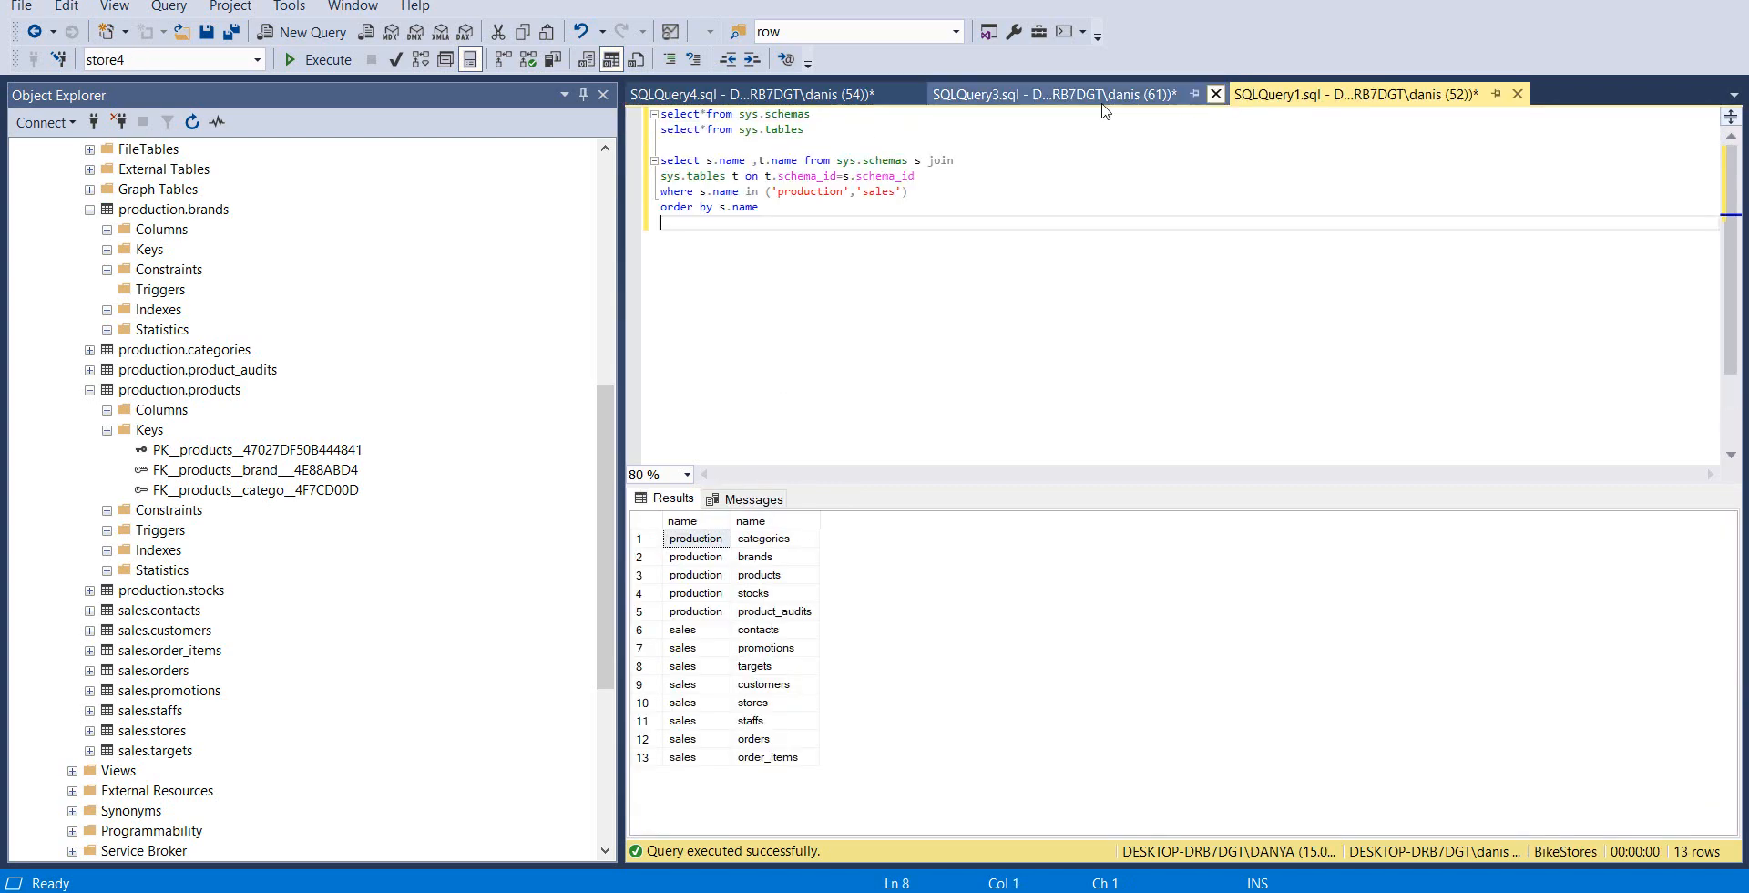
{"action": "key", "text": "Return"}
{"action": "key", "text": "Return"}
{"action": "type", "text": "select @@SERVERNAME"}
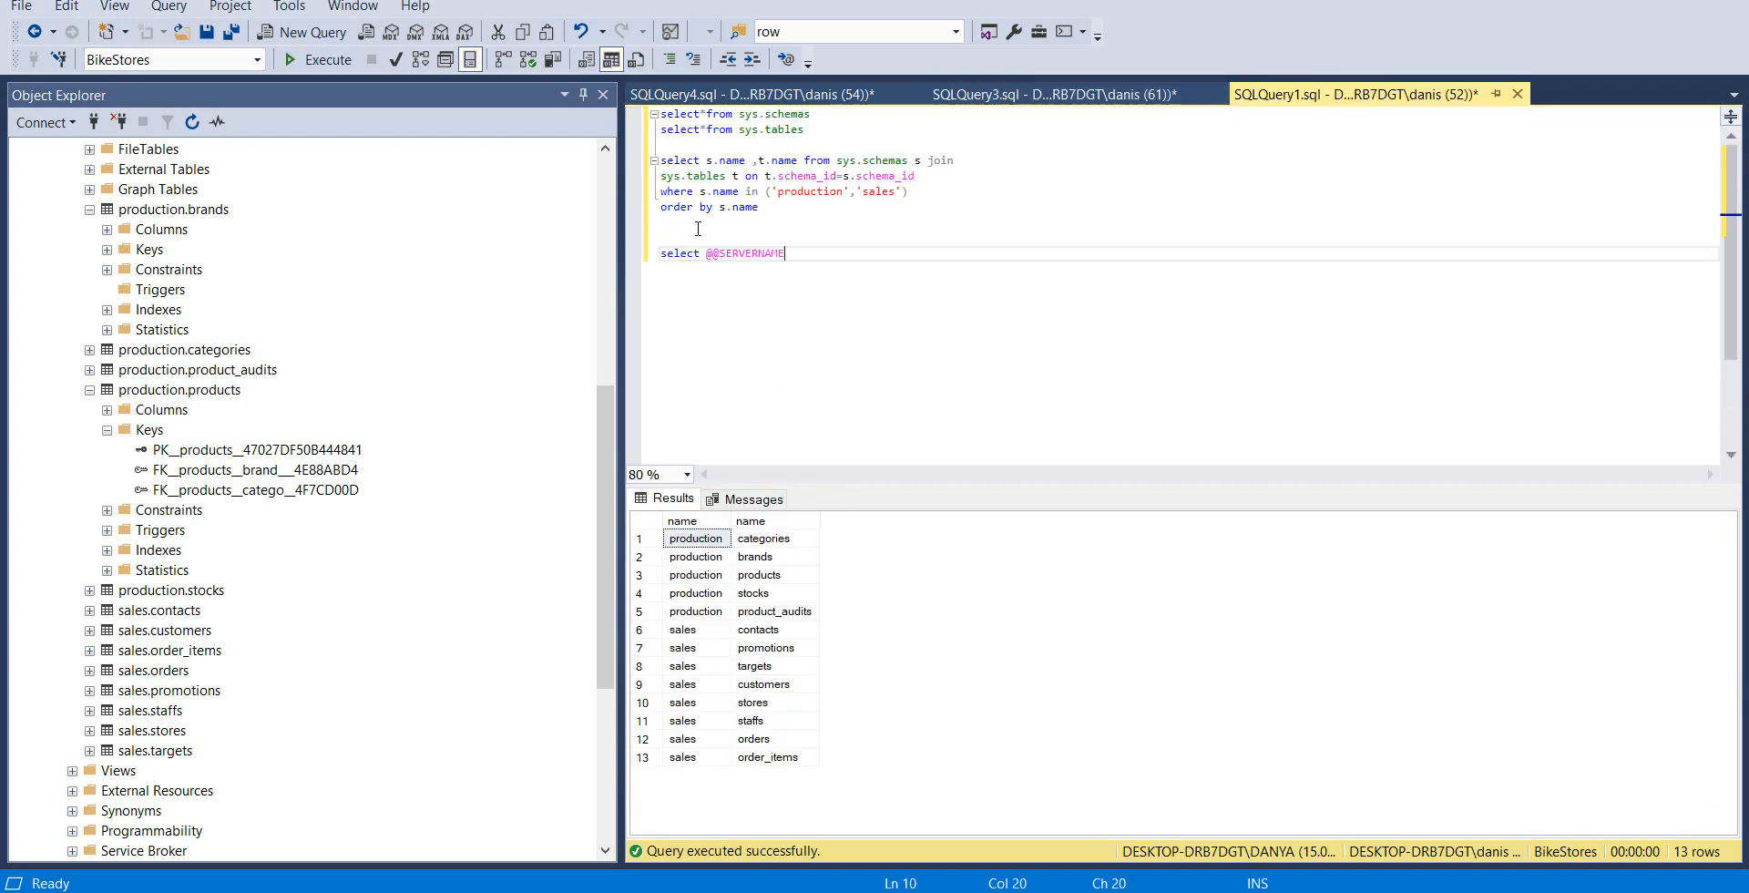
{"action": "key", "text": "shift+Home"}
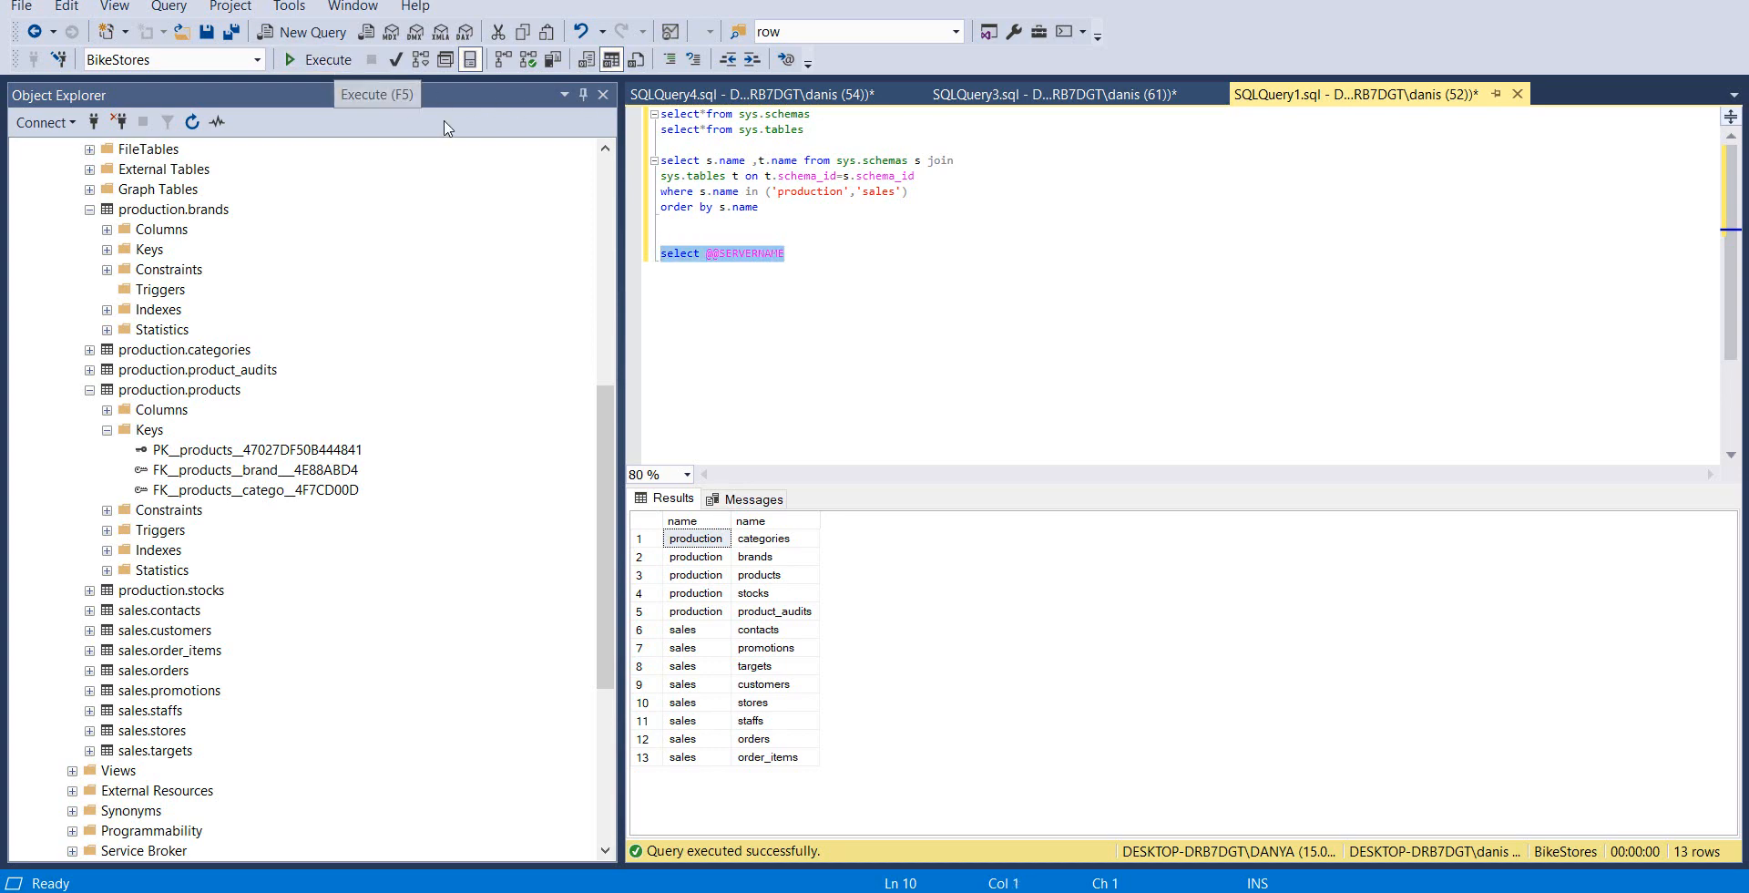
{"action": "left_click", "coordinate": [319, 59]}
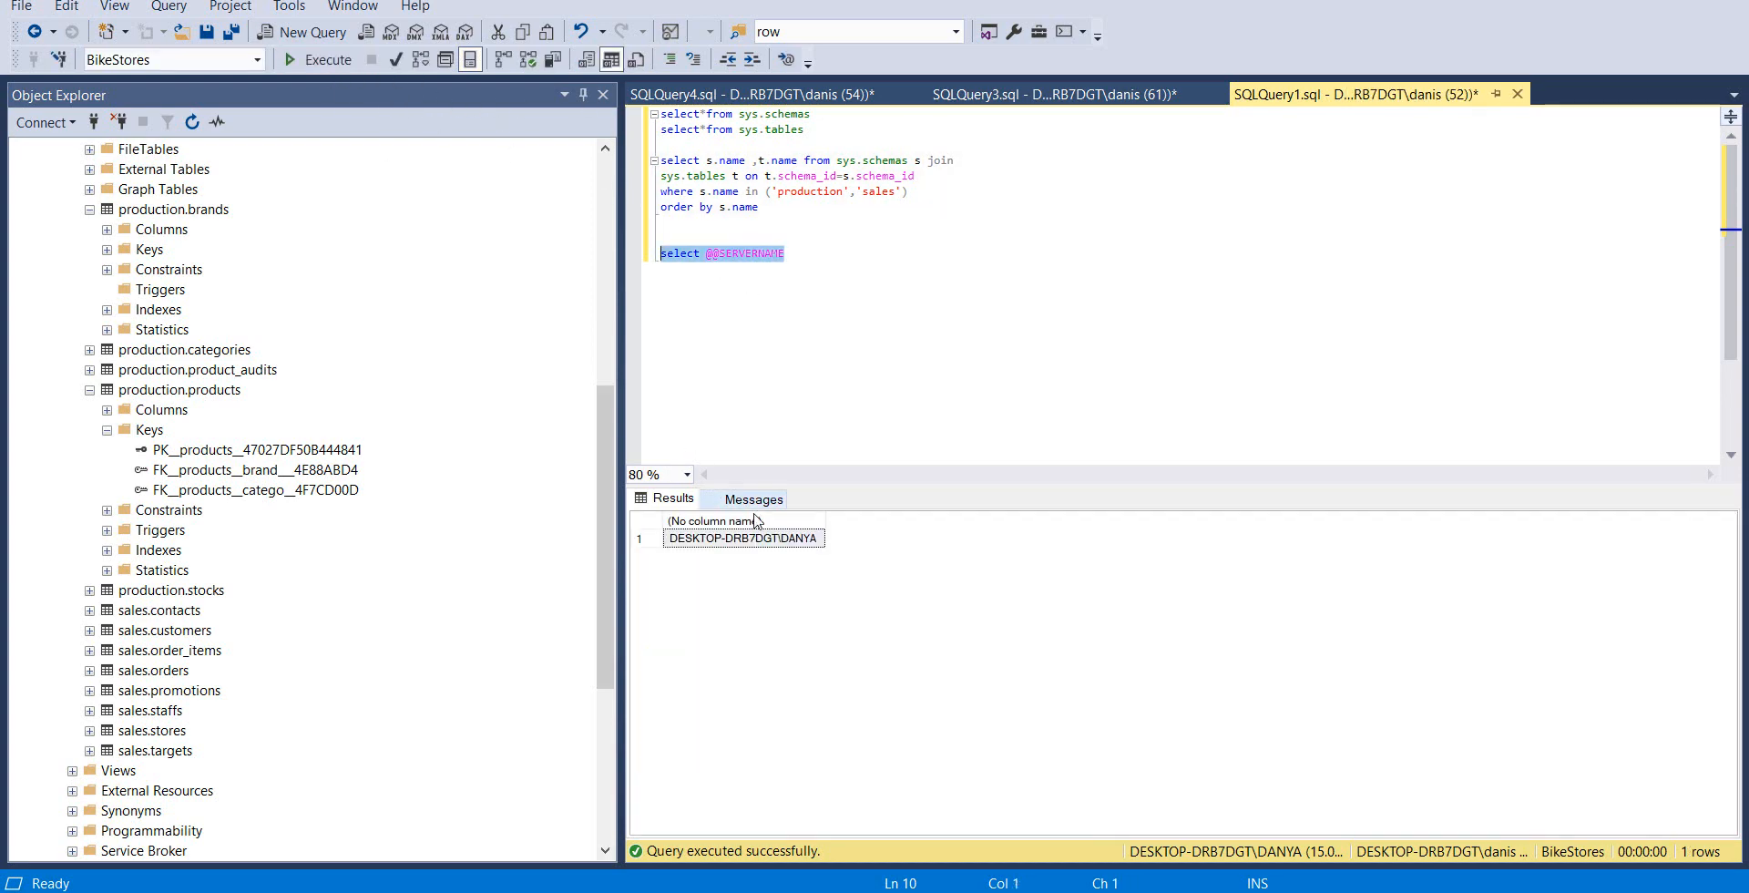
{"action": "left_click", "coordinate": [800, 265]}
{"action": "key", "text": "ctrl+Tab"}
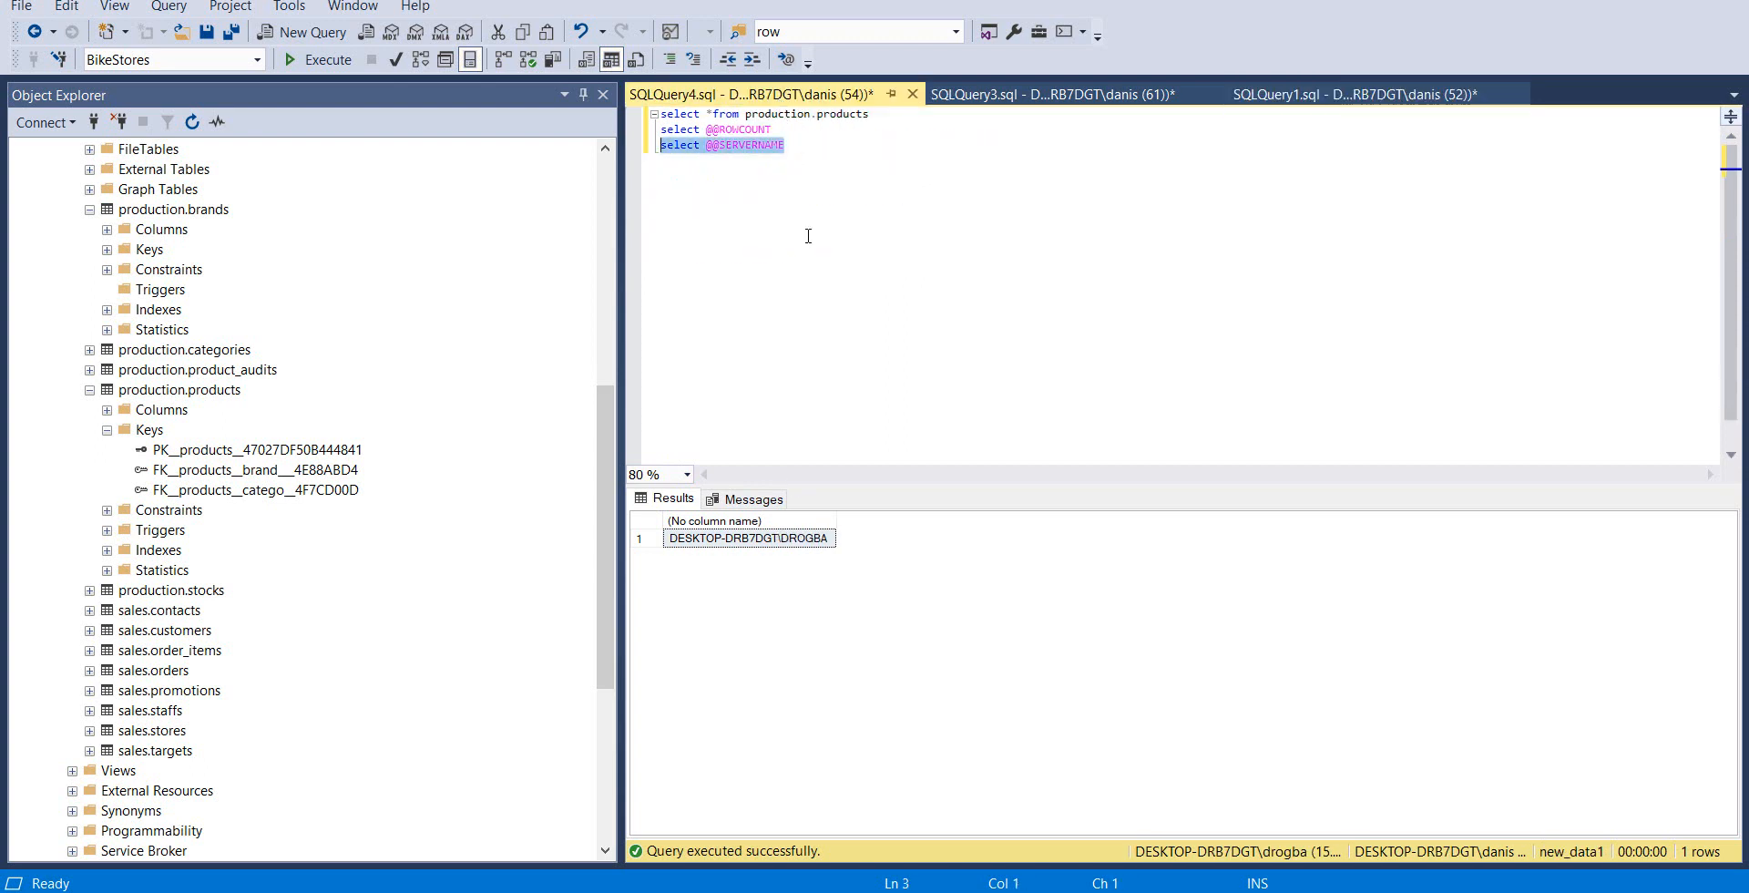
{"action": "left_click", "coordinate": [791, 145]}
{"action": "left_click_drag", "start_coordinate": [791, 144], "coordinate": [570, 146]}
{"action": "key", "text": "BackSpace"}
{"action": "left_click_drag", "start_coordinate": [795, 137], "coordinate": [658, 114]}
{"action": "key", "text": "ctrl+c"}
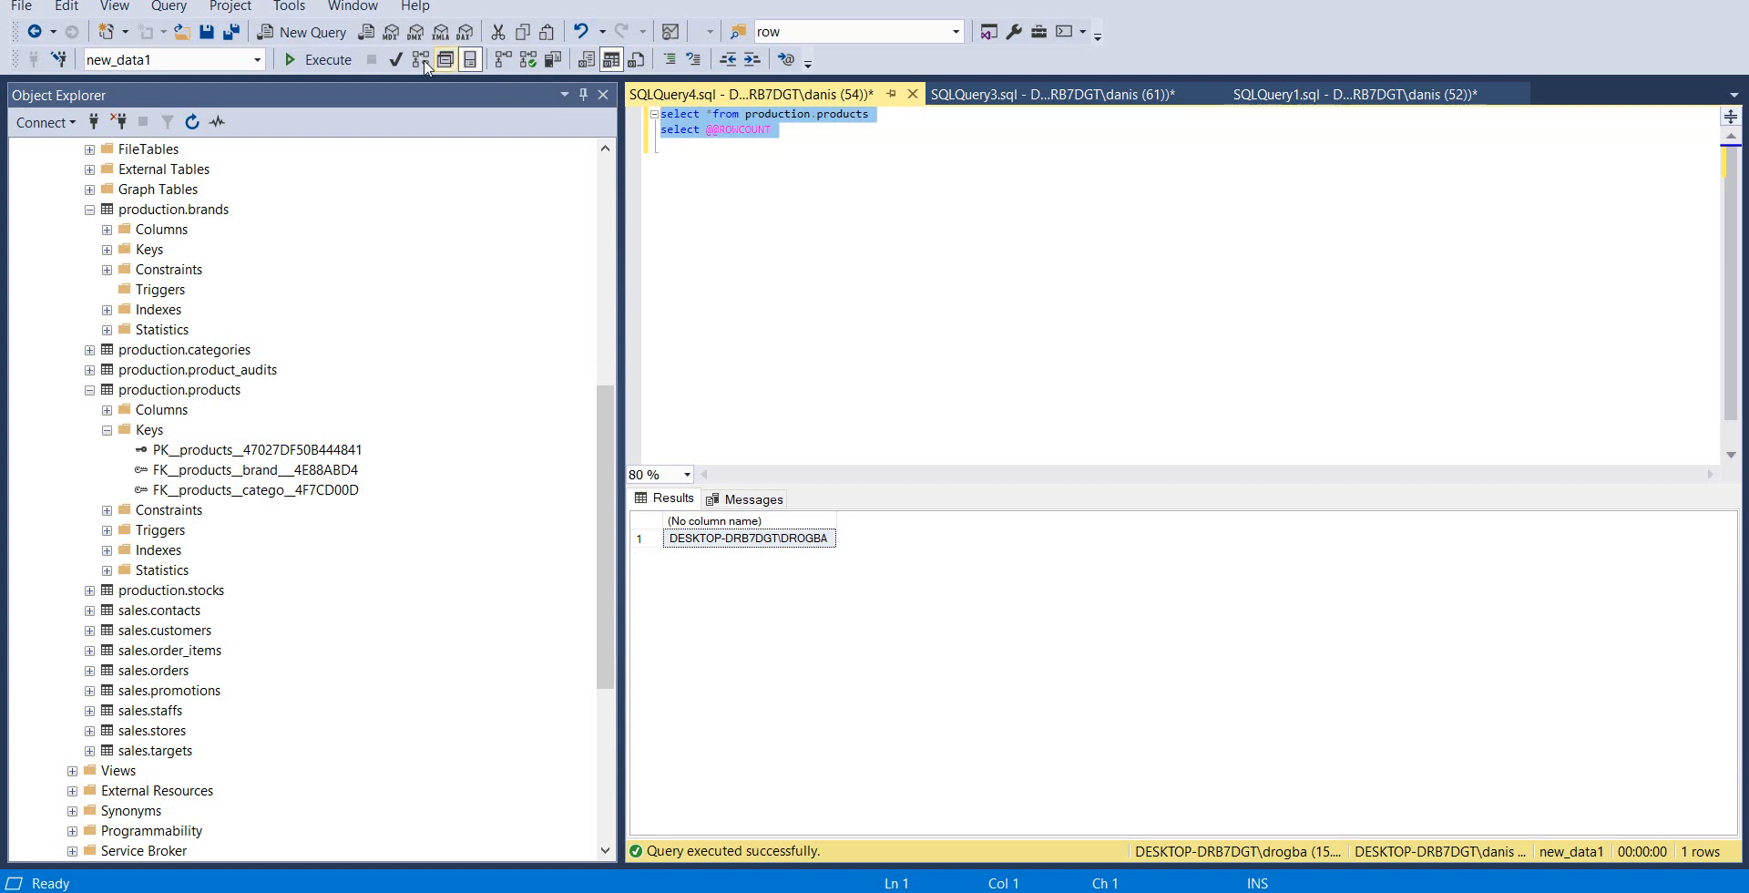
{"action": "left_click", "coordinate": [319, 62]}
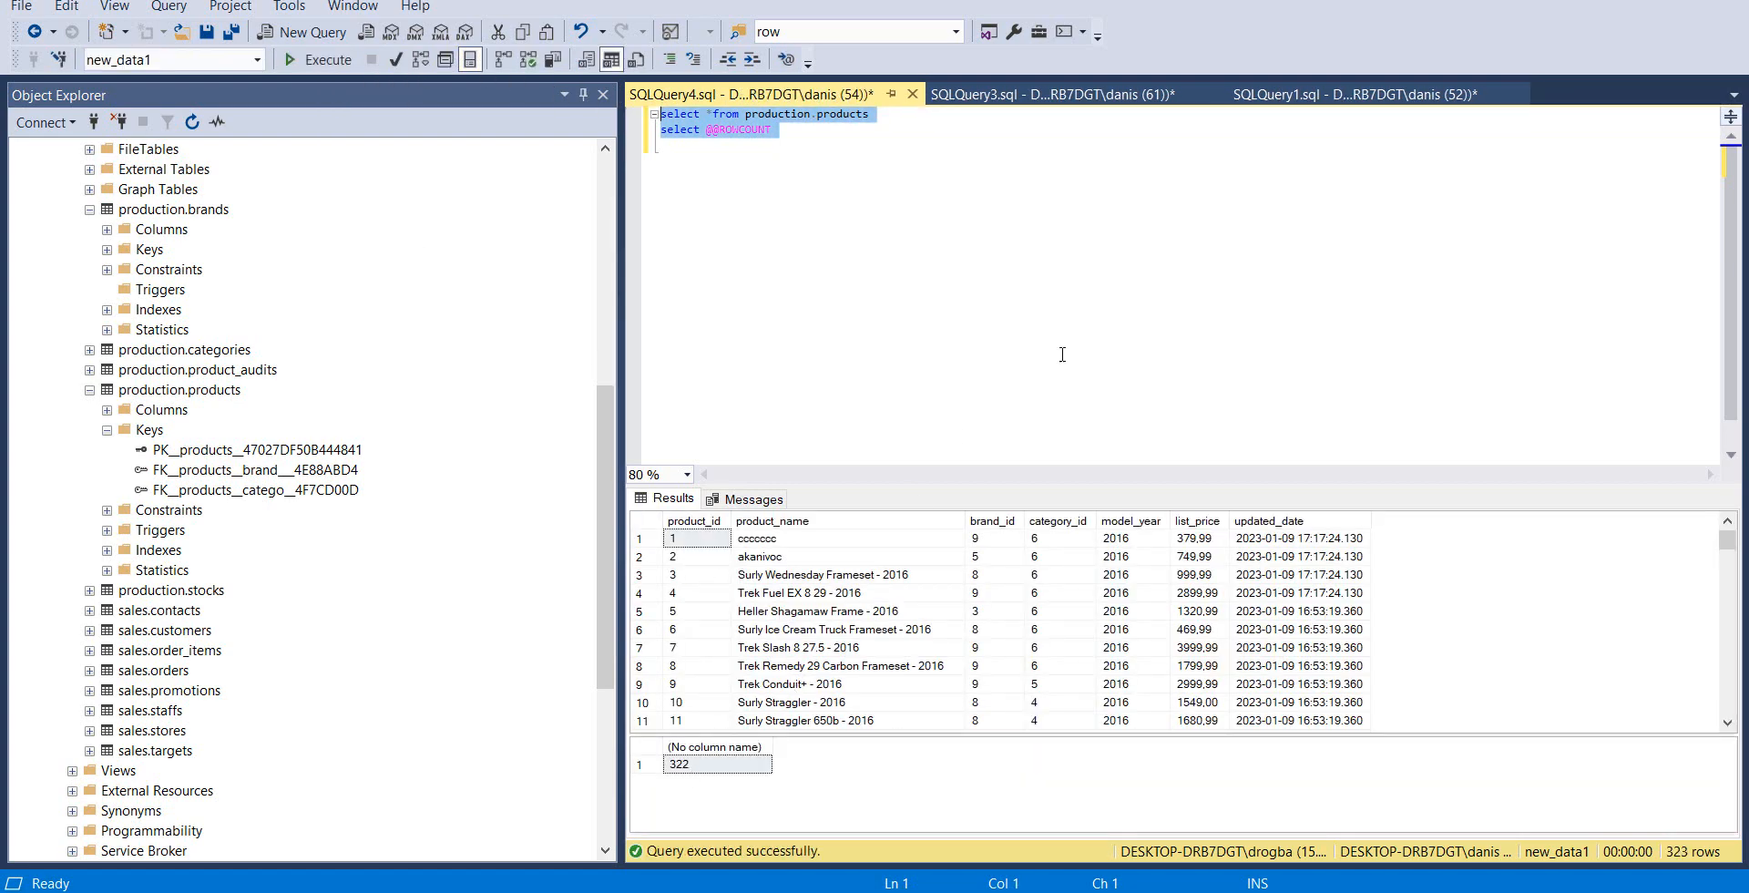
{"action": "left_click", "coordinate": [1275, 94]}
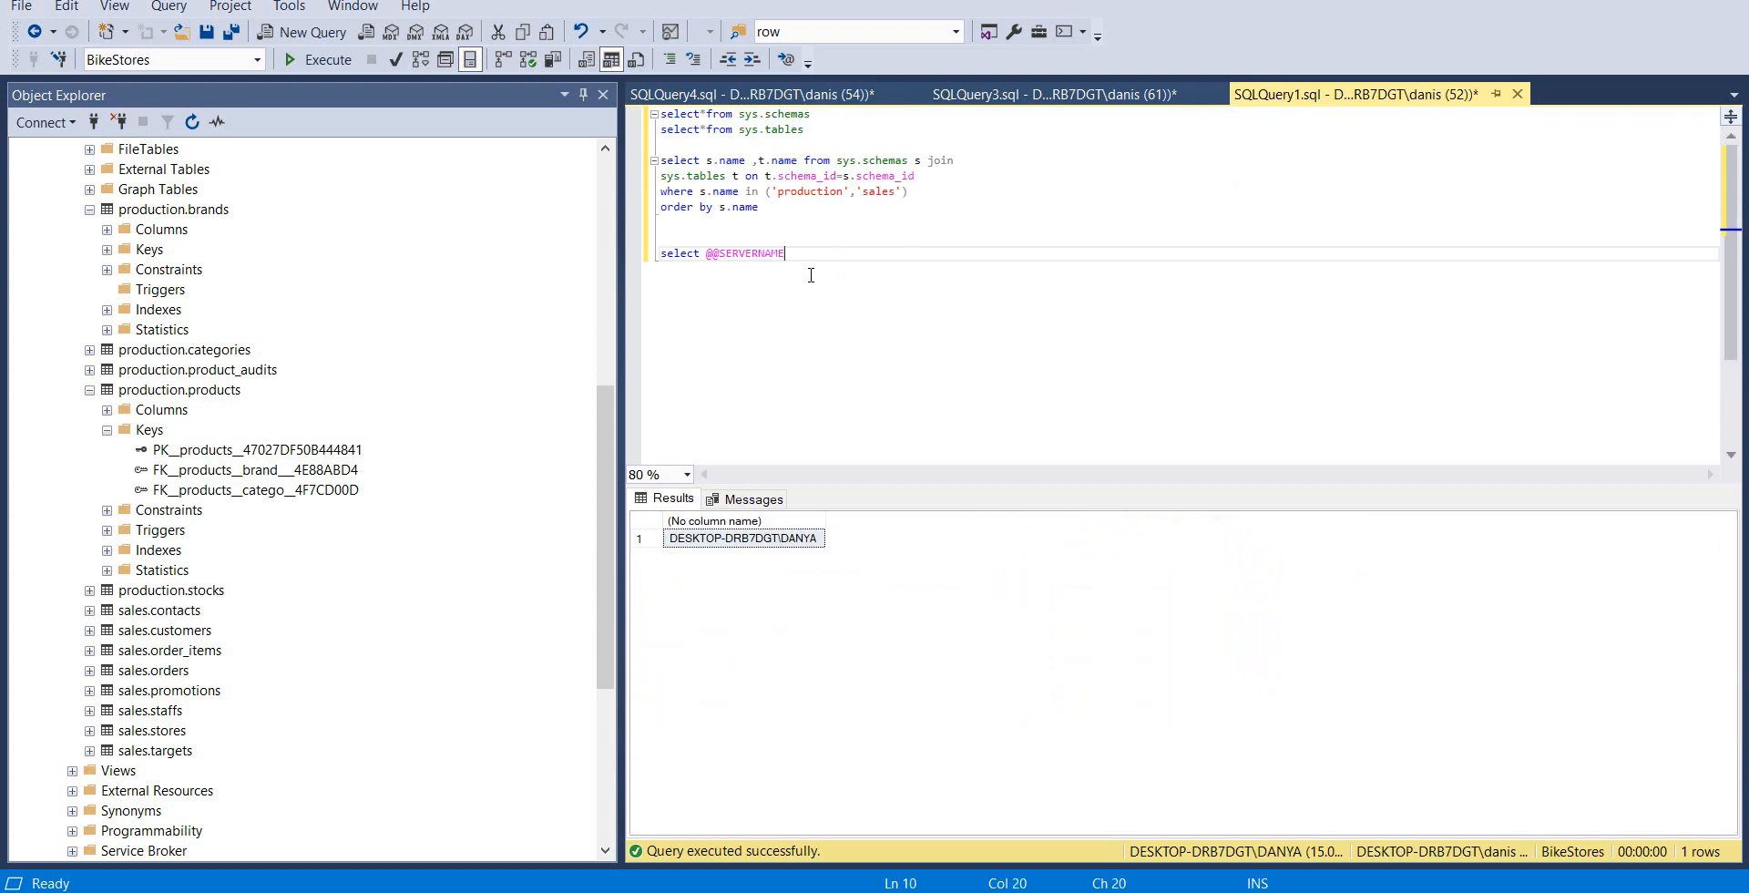
{"action": "key", "text": "Return"}
{"action": "key", "text": "Return"}
{"action": "key", "text": "ctrl+v"}
{"action": "left_click_drag", "start_coordinate": [771, 303], "coordinate": [661, 285]}
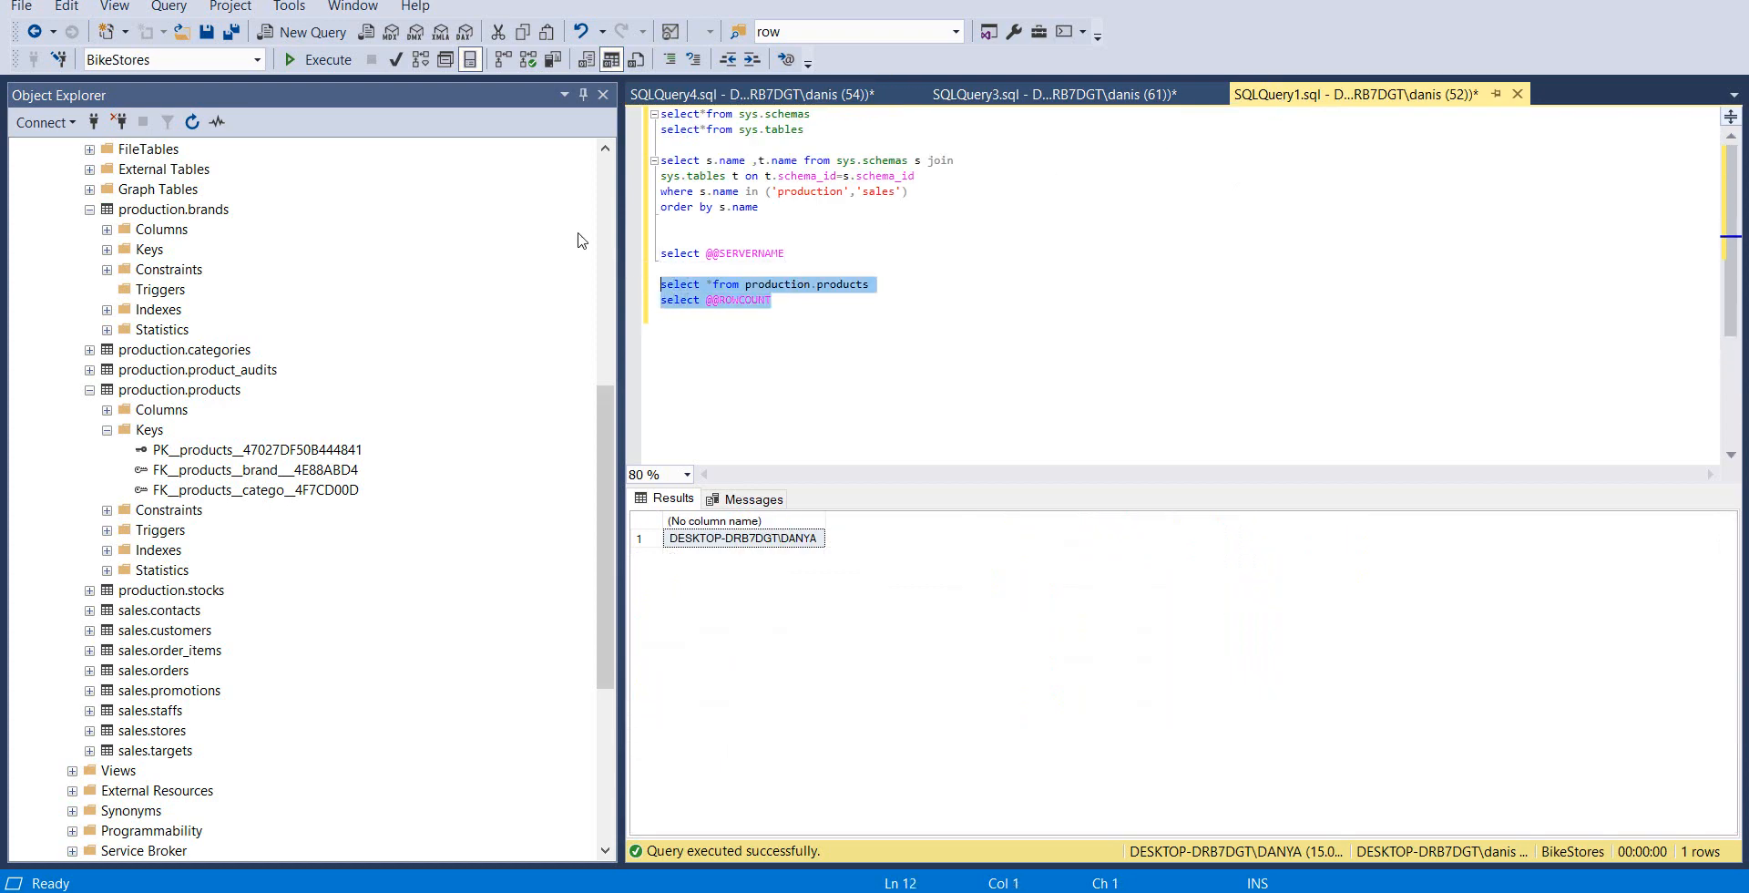
{"action": "left_click", "coordinate": [319, 61]}
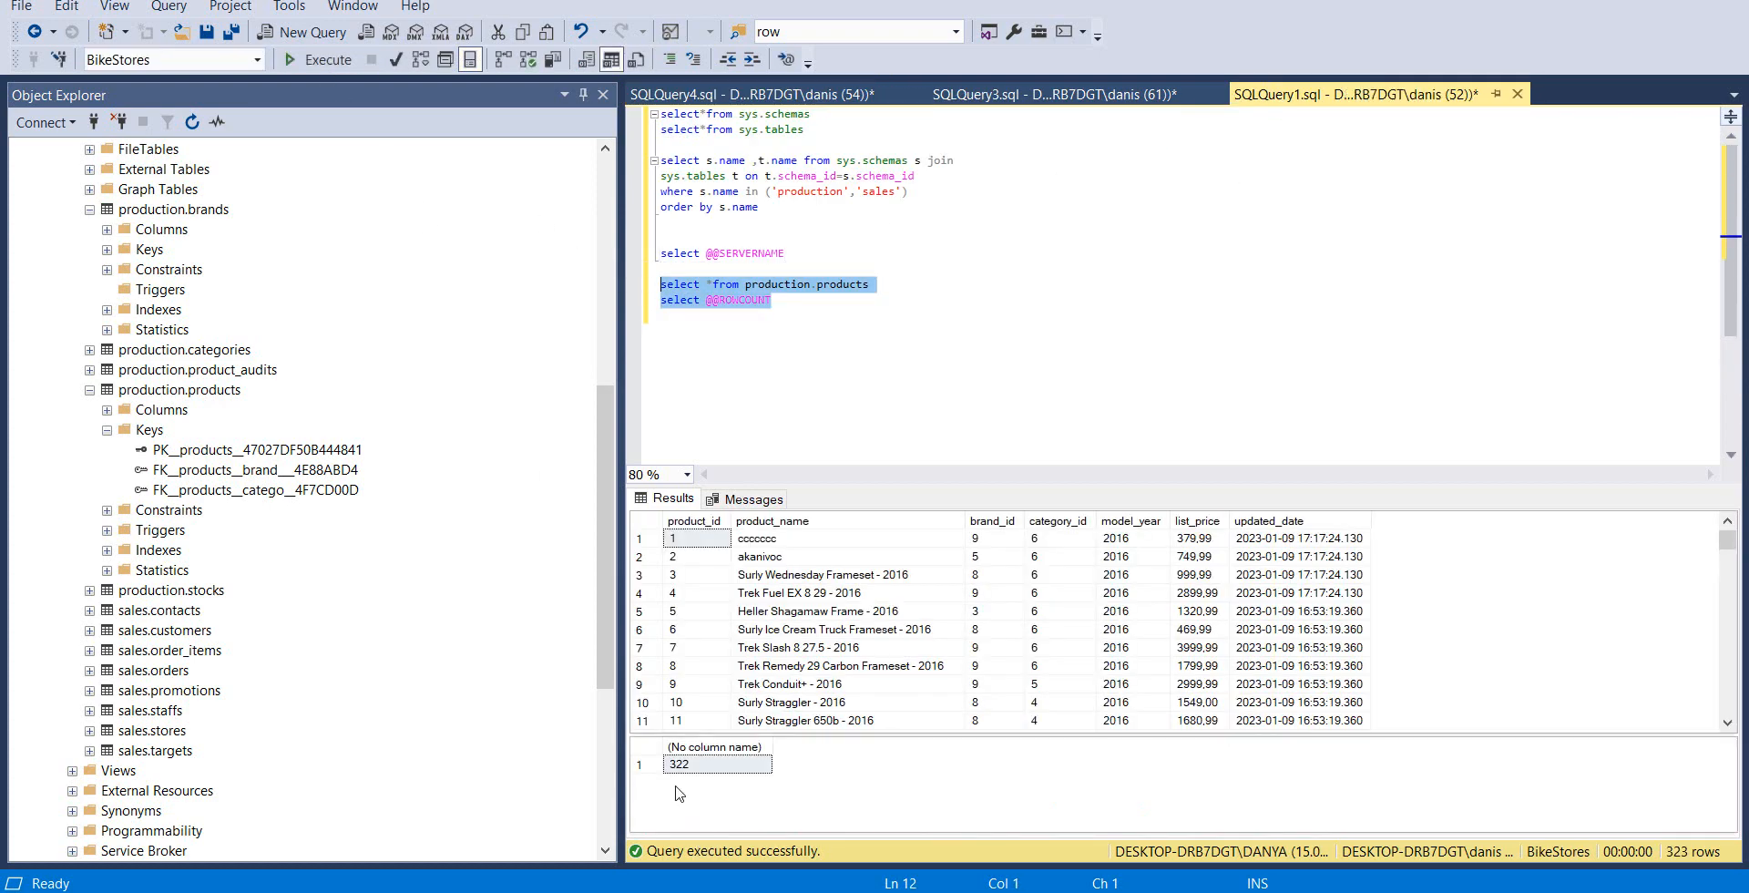